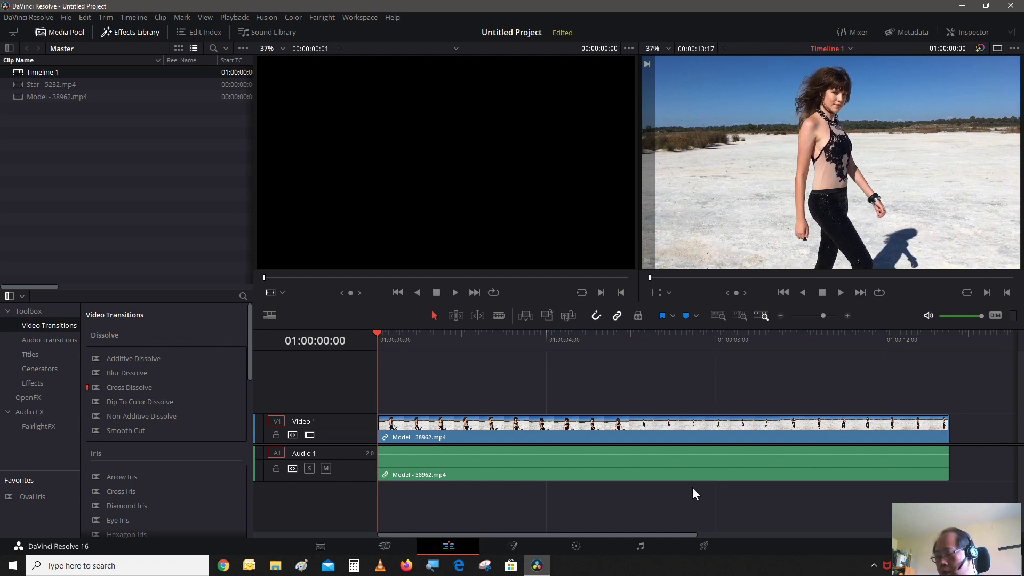
# Play to the pose at 01:00:03:12 and blade the Model clip there
pyautogui.press('space')
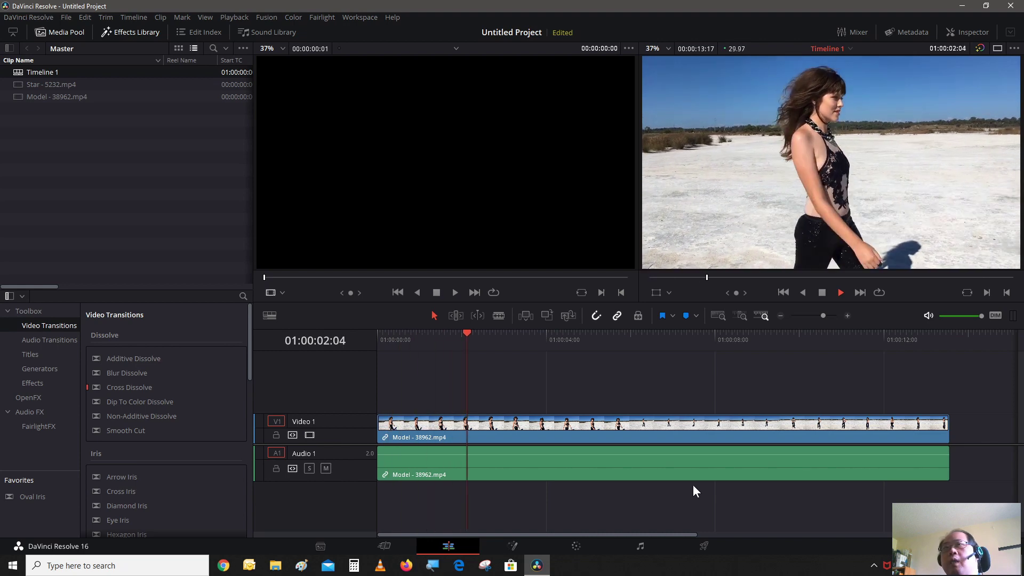
pyautogui.press('space')
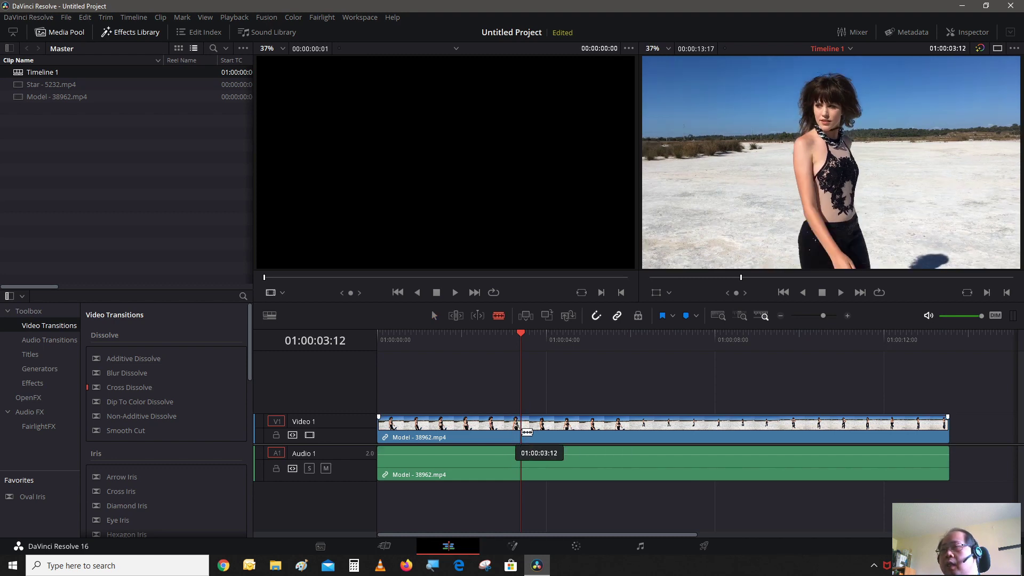
pyautogui.click(527, 432)
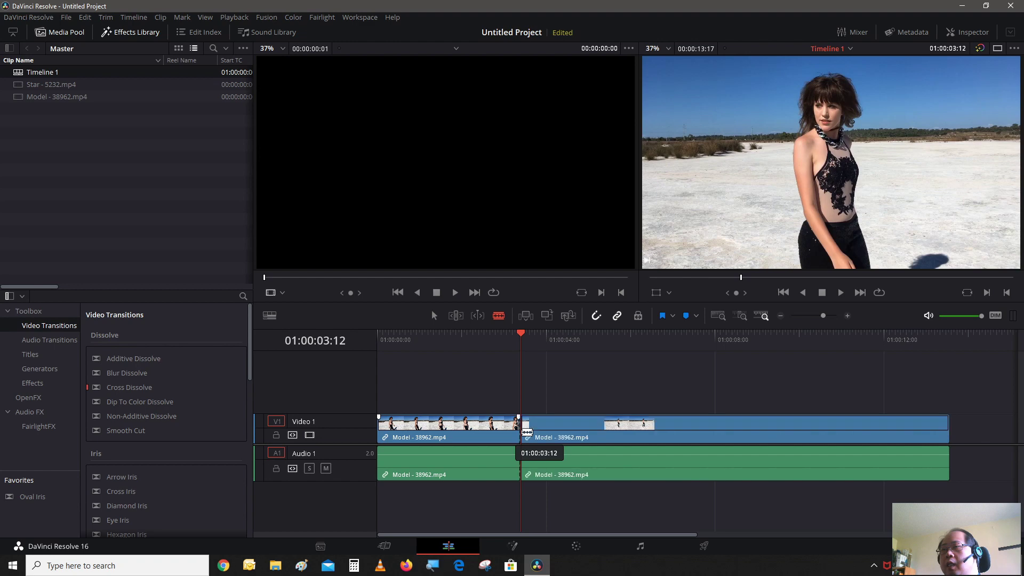
# Zoom in on the cut and blade the clip again one frame later
pyautogui.click(848, 316)
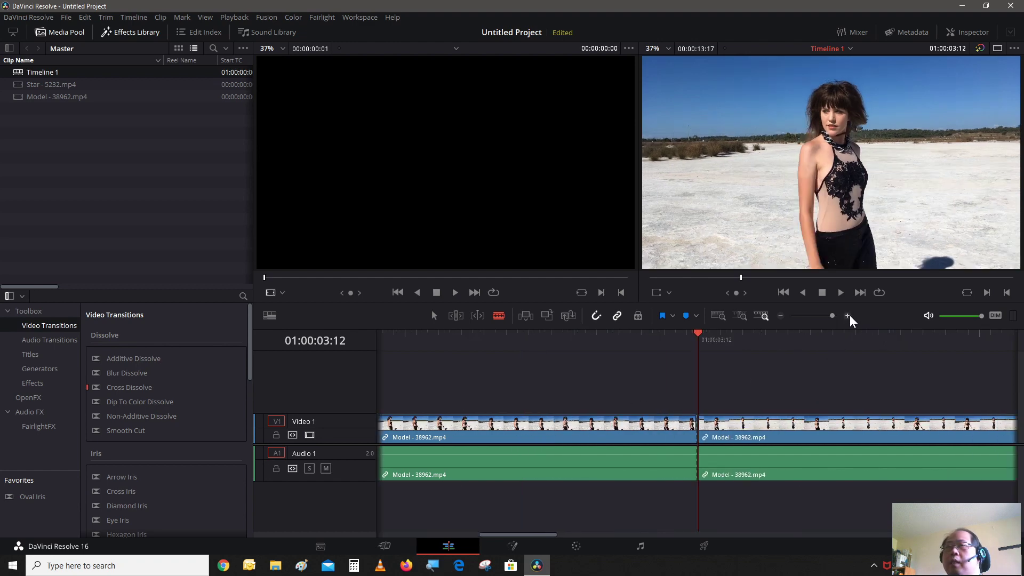
pyautogui.click(847, 316)
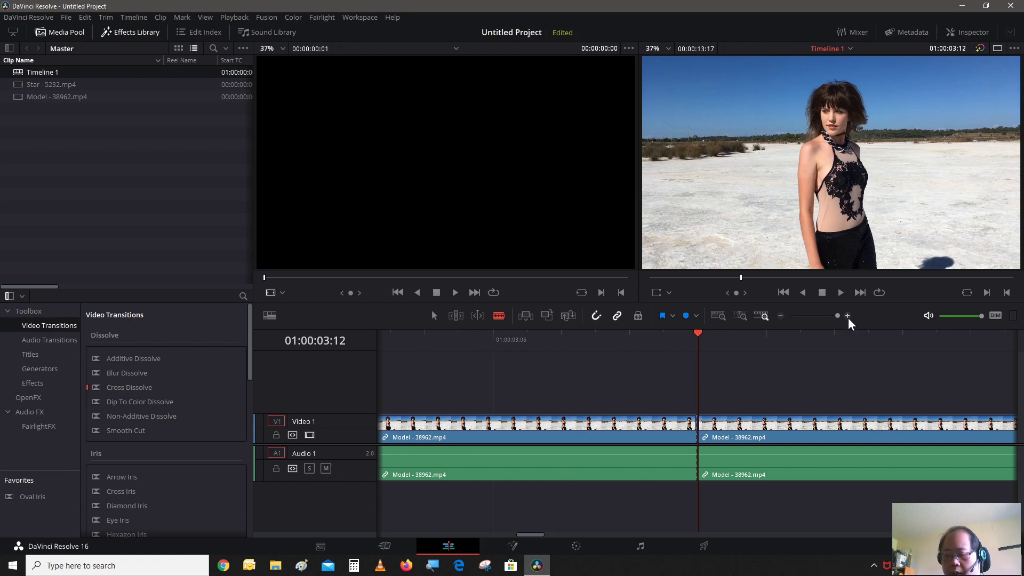
pyautogui.press('Right')
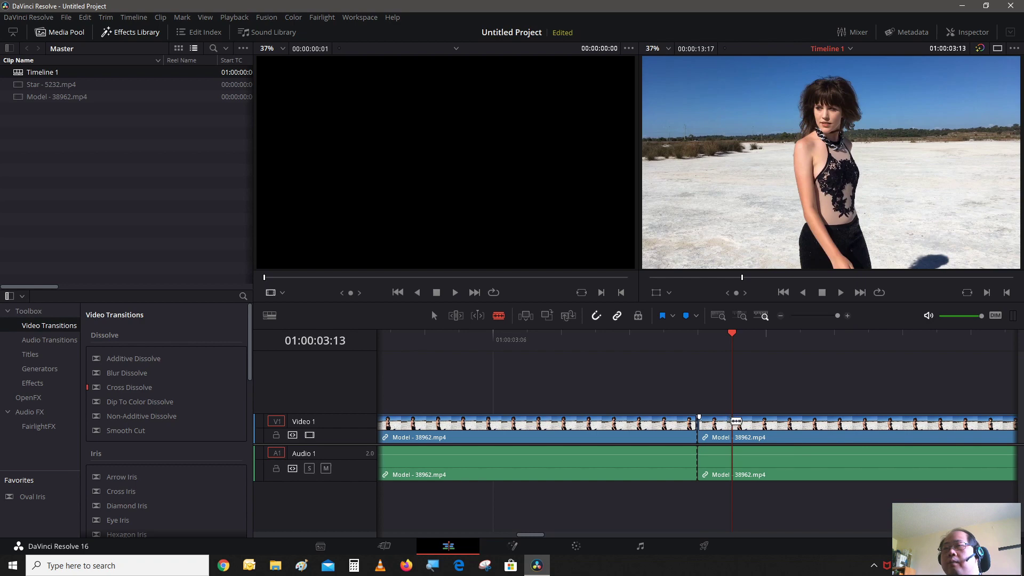
pyautogui.hotkey('ctrl', 'b')
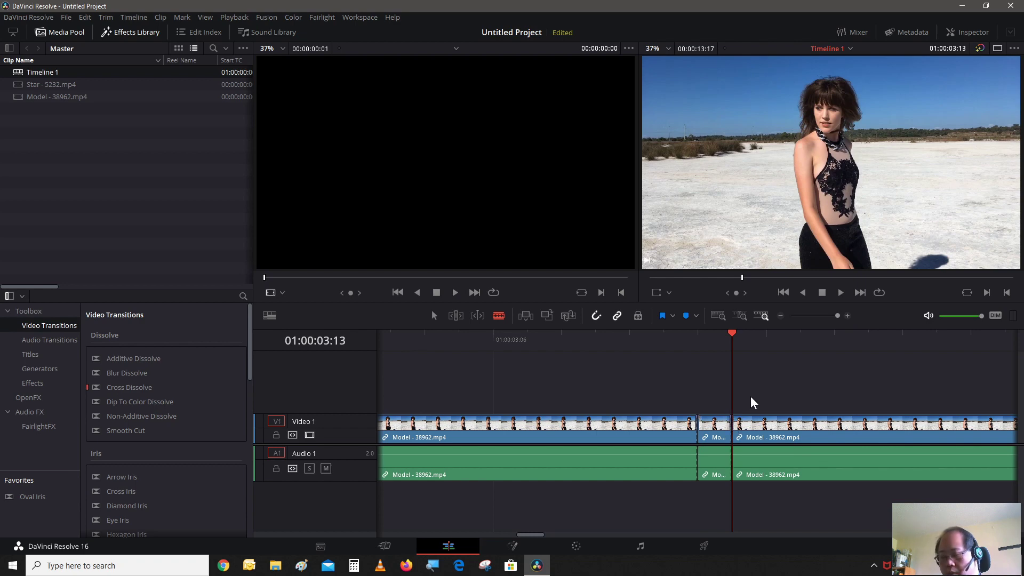
pyautogui.press('Left')
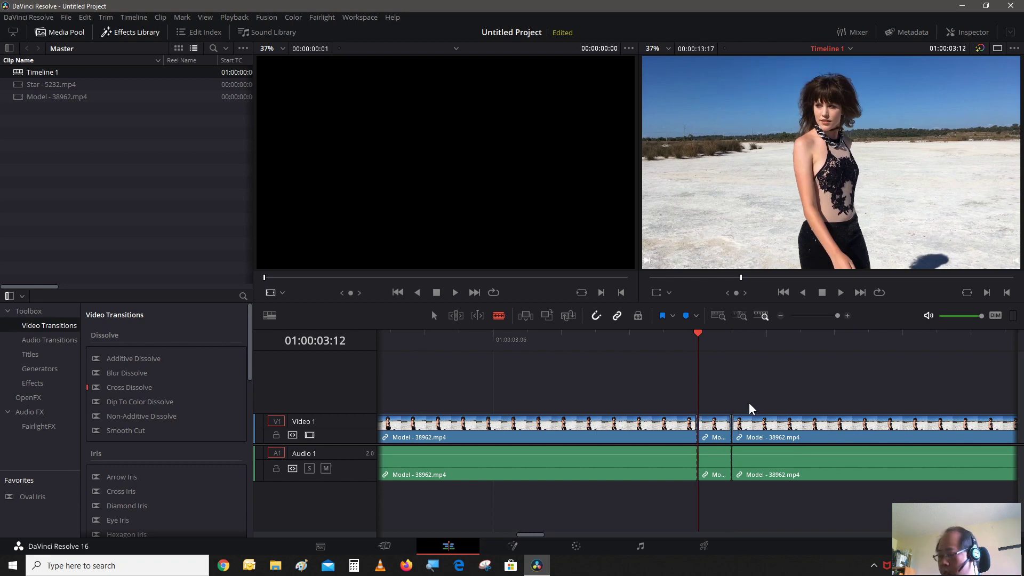
# Select the one-frame middle clip and turn it into a freeze frame
pyautogui.press('a')
pyautogui.click(720, 438)
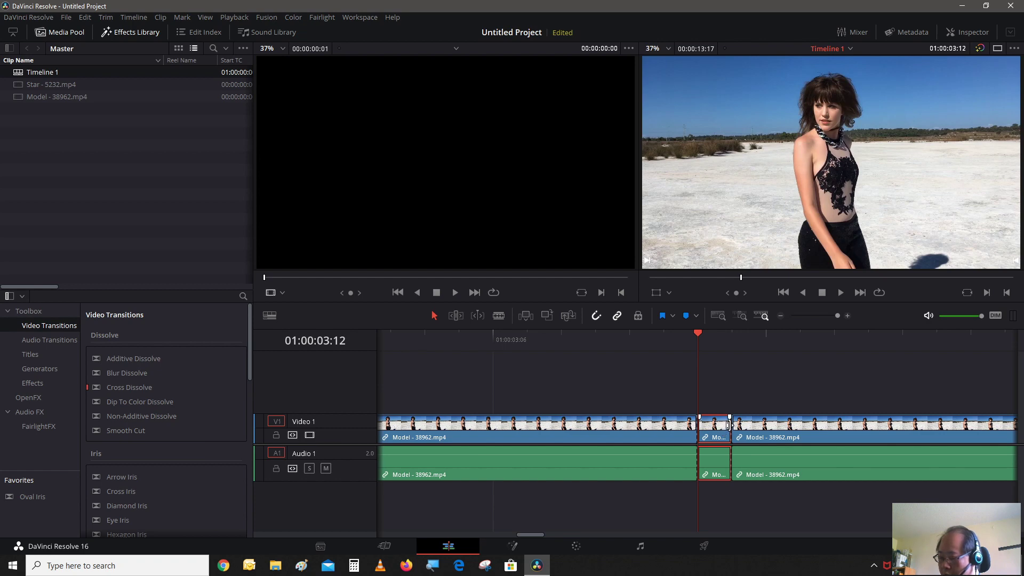
pyautogui.press('d')
pyautogui.press('d')
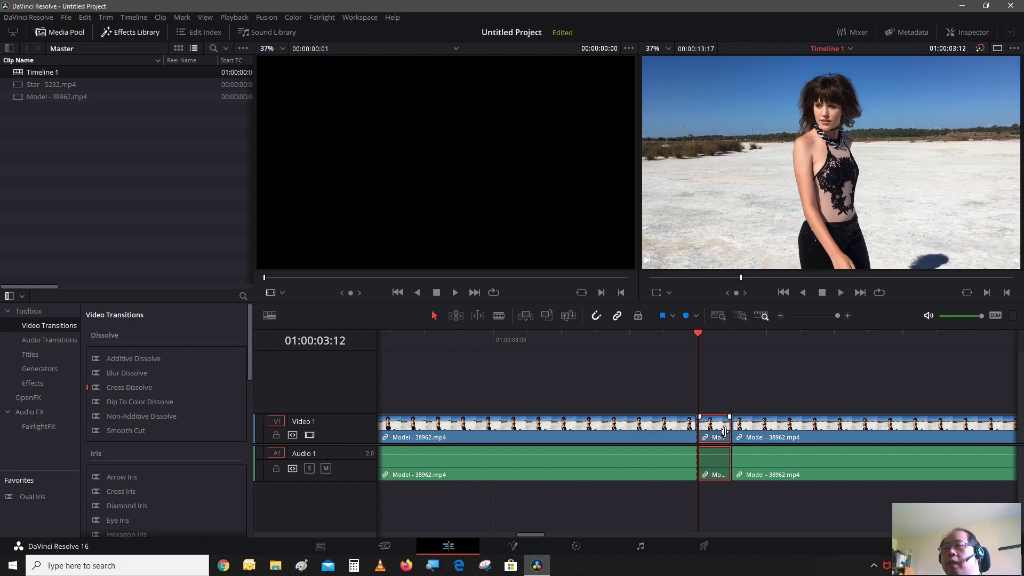
# Check that Freeze frame is set in Change Clip Speed, then cancel
pyautogui.rightClick(719, 435)
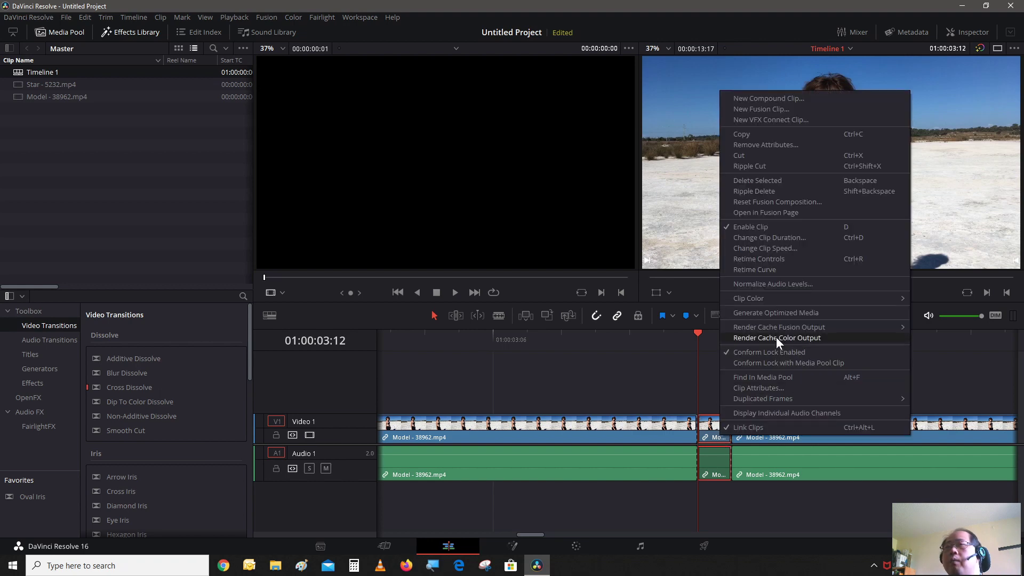
pyautogui.click(773, 249)
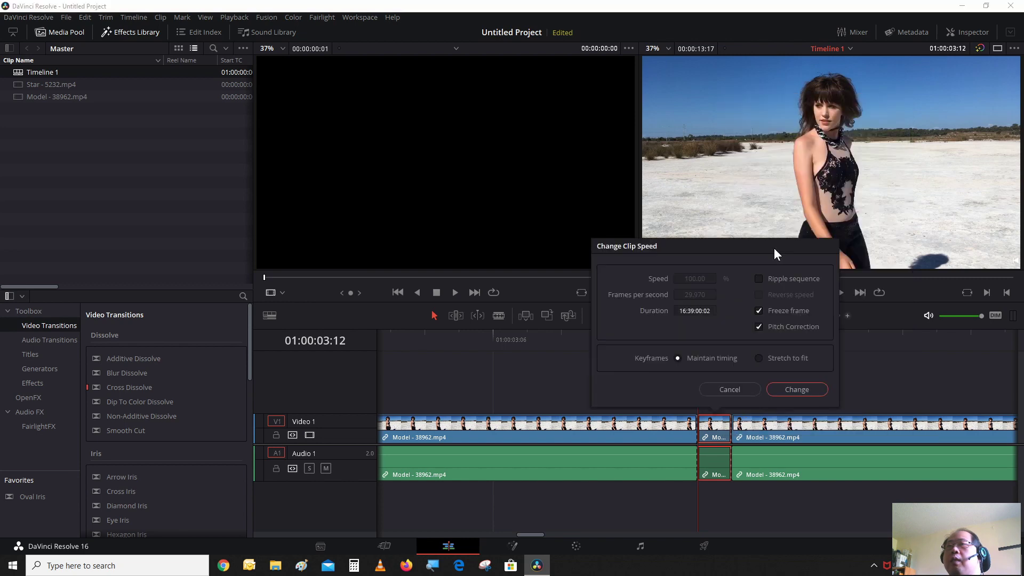
pyautogui.click(748, 389)
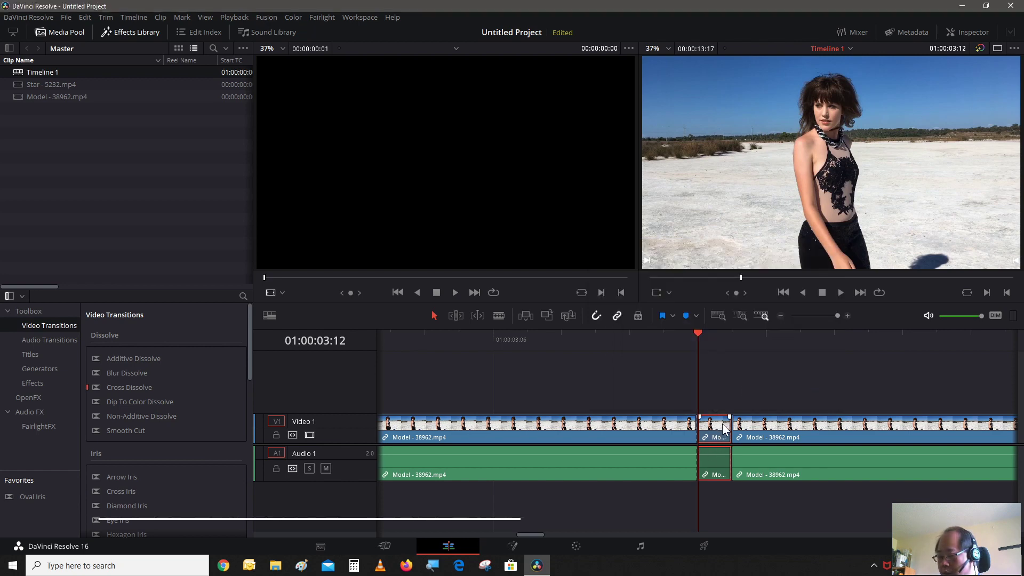
# Set the frozen clip's duration to 4:00, pushing the remaining Model clip later
pyautogui.press('t')
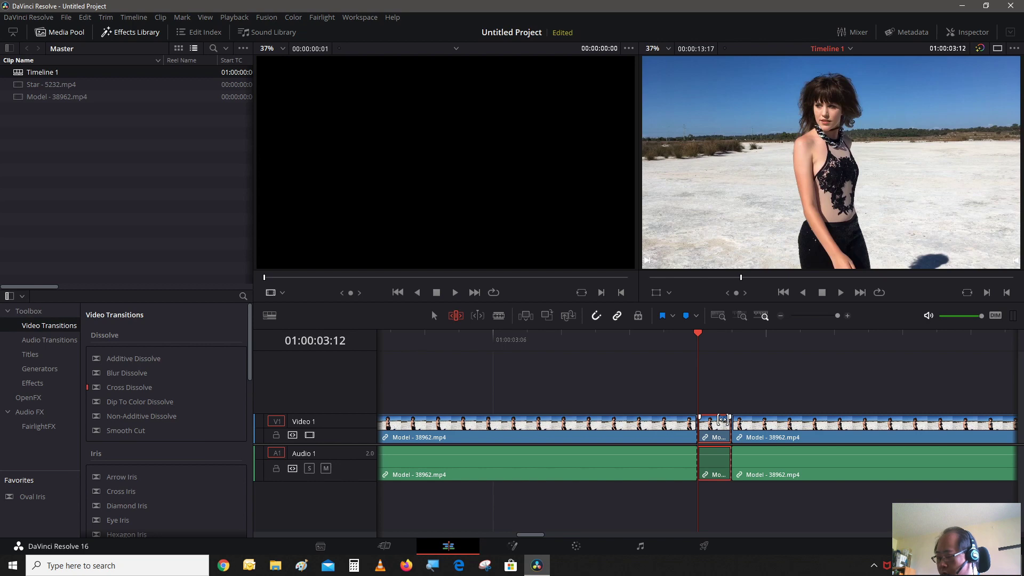
pyautogui.hotkey('ctrl', 'd')
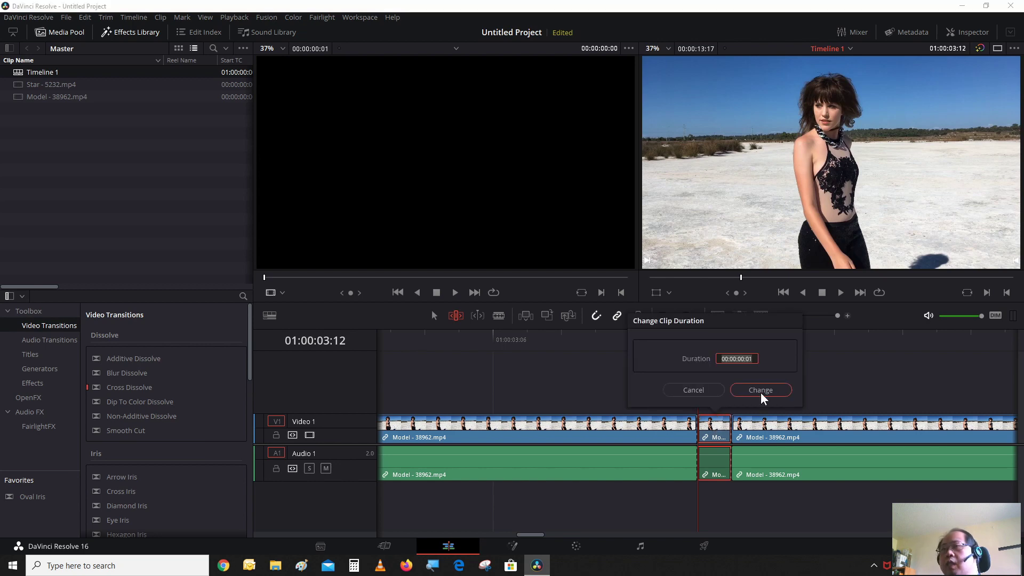
pyautogui.write('4:00')
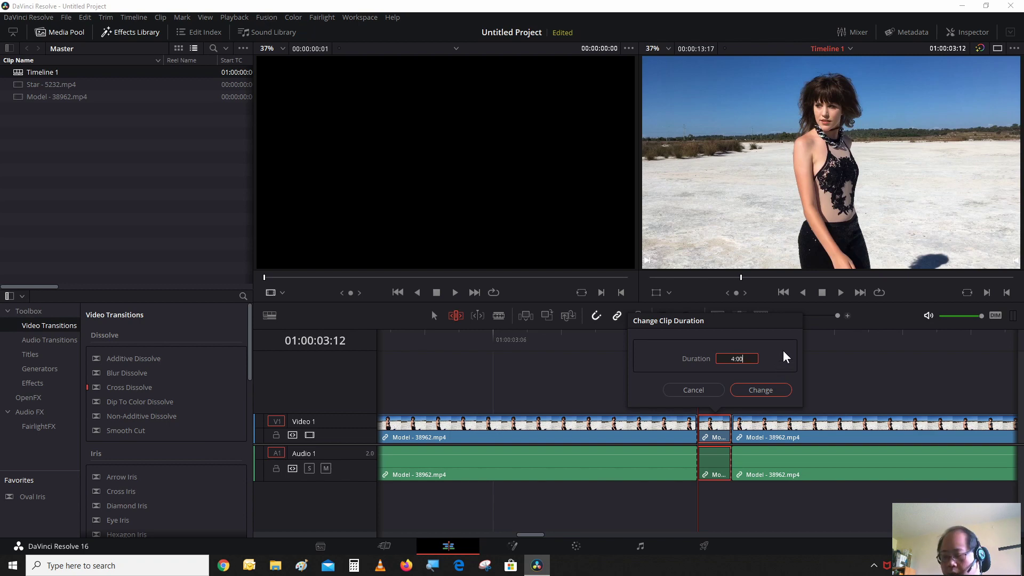
pyautogui.press('Return')
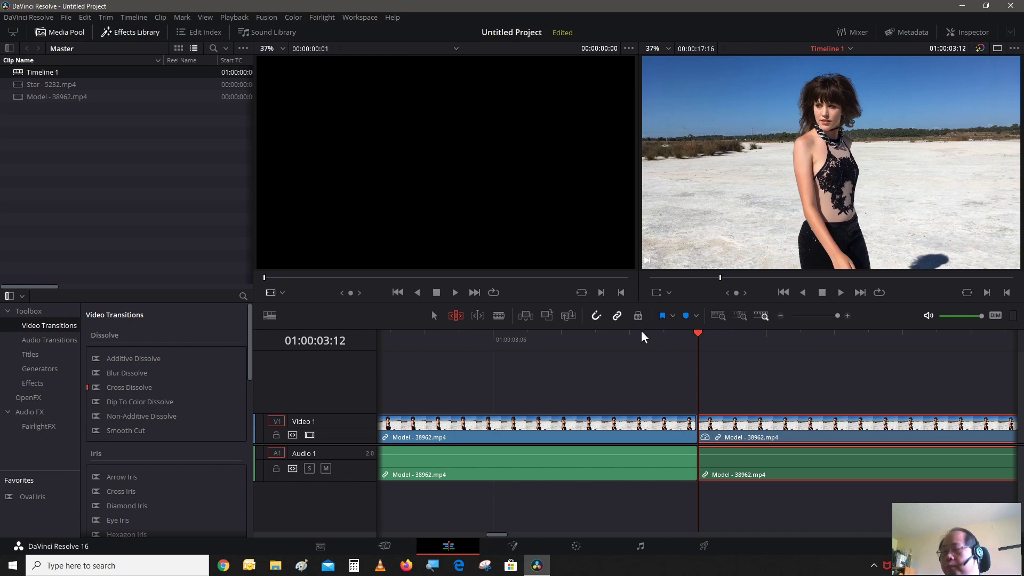
pyautogui.press('a')
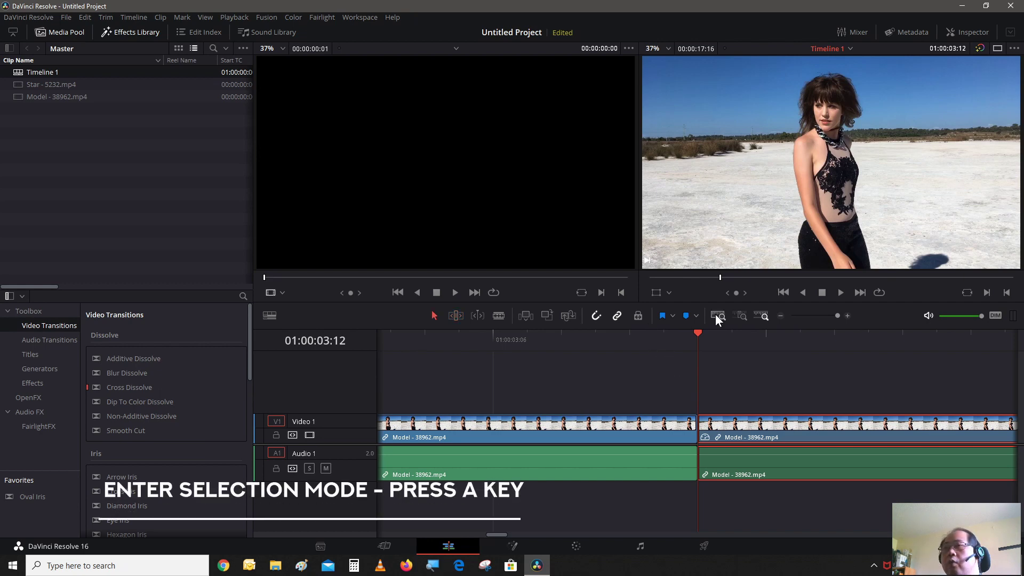
# Fit all three clips in view, play through the freeze, and park on it
pyautogui.click(809, 316)
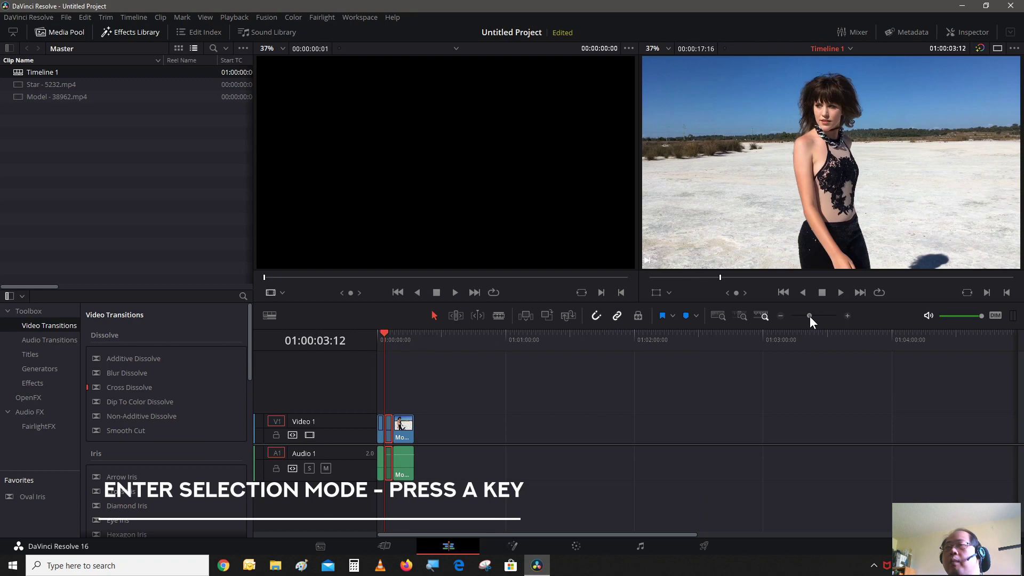
pyautogui.moveTo(809, 315)
pyautogui.mouseDown()
pyautogui.moveTo(827, 315)
pyautogui.moveTo(819, 314)
pyautogui.mouseUp()
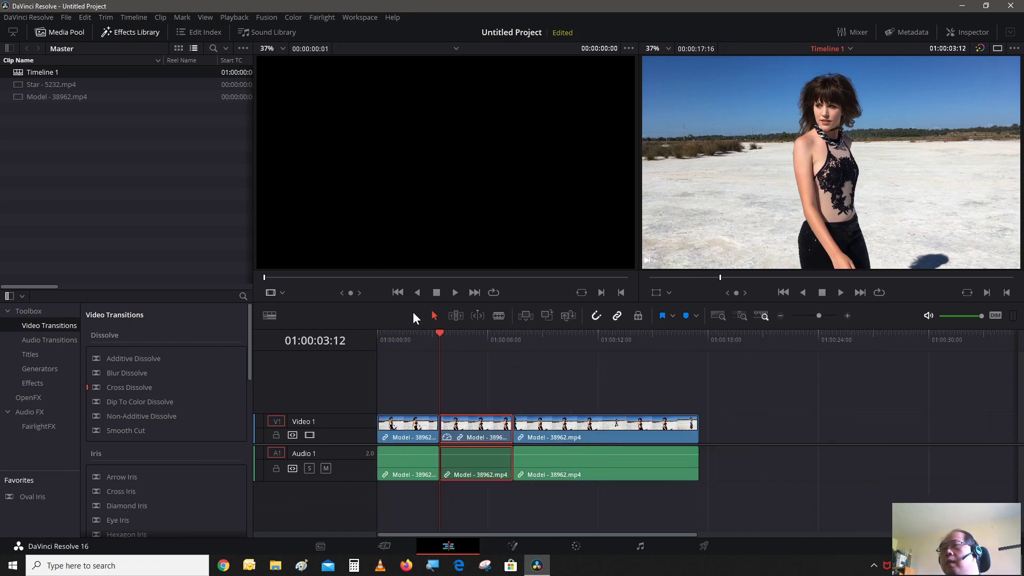
pyautogui.click(401, 336)
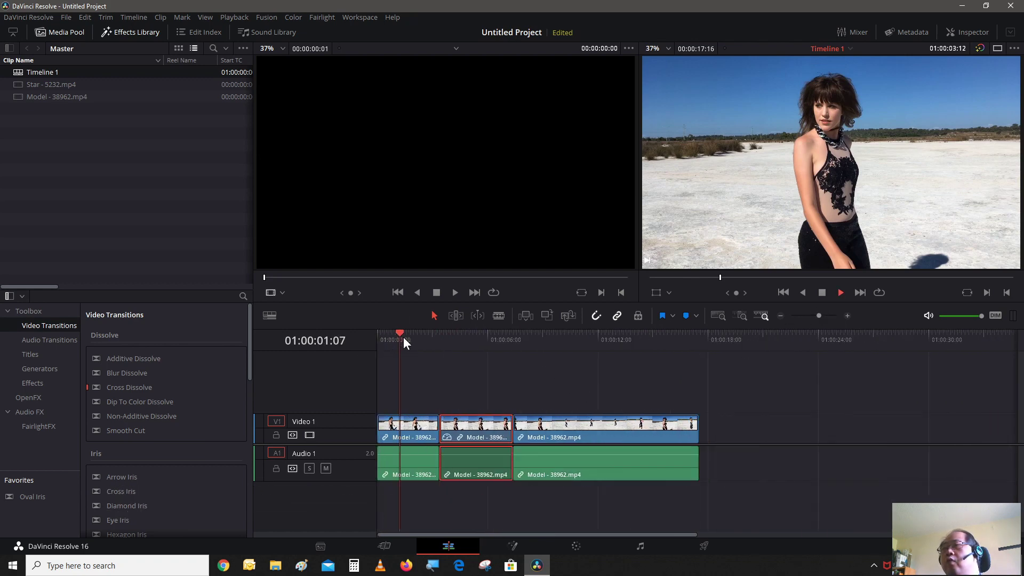
pyautogui.press('space')
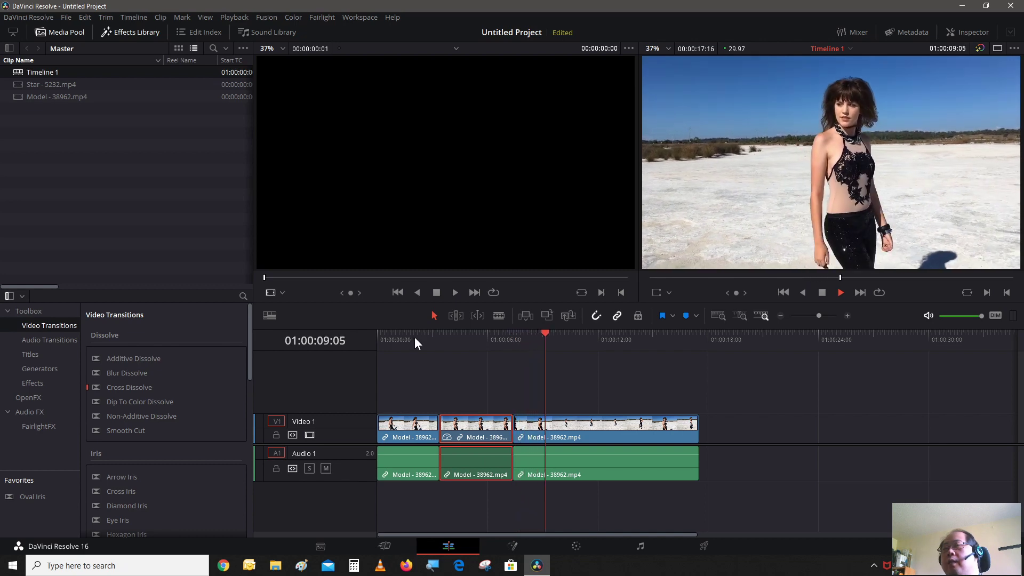
pyautogui.press('space')
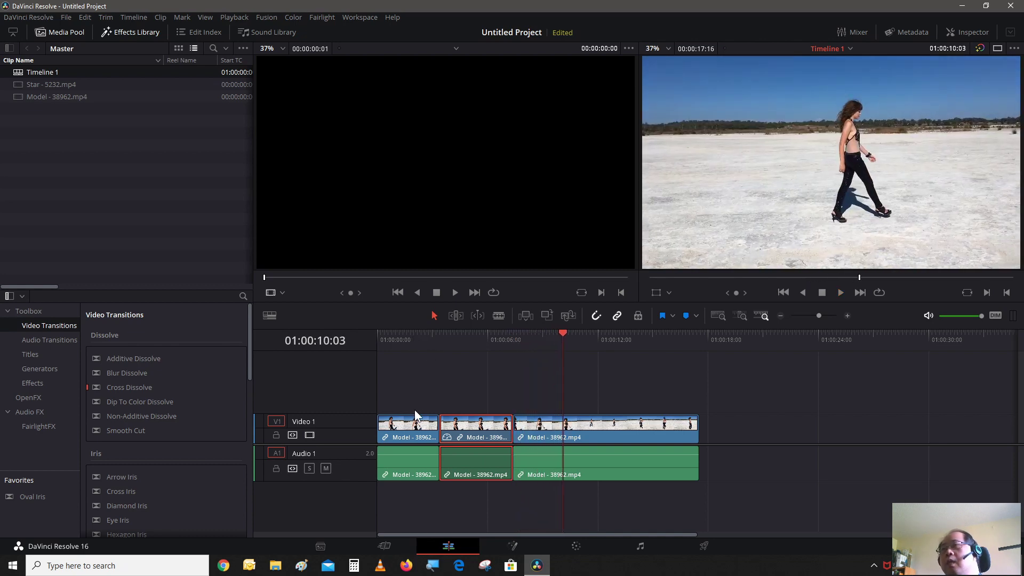
pyautogui.click(482, 337)
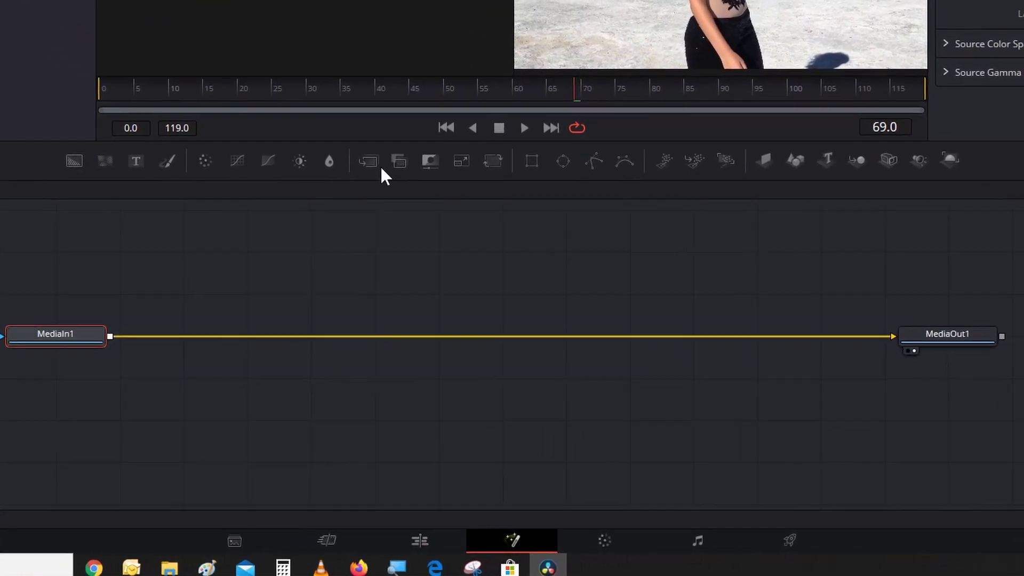
# Insert Merge1 before MediaOut1, then feed Text1 and Text2 through Merge2 into Merge1's foreground
pyautogui.click(374, 154)
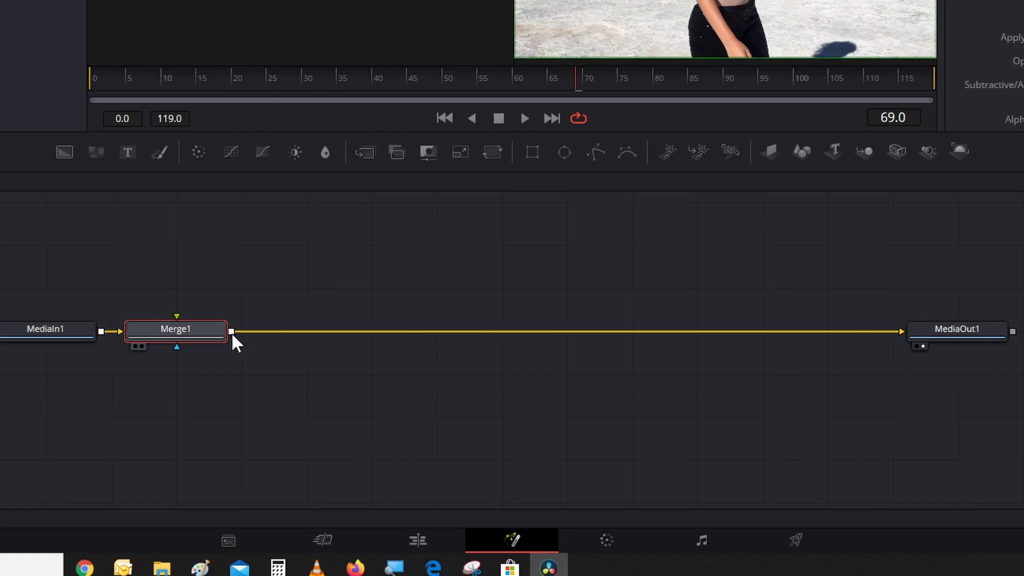
pyautogui.moveTo(201, 338); pyautogui.dragTo(815, 359)
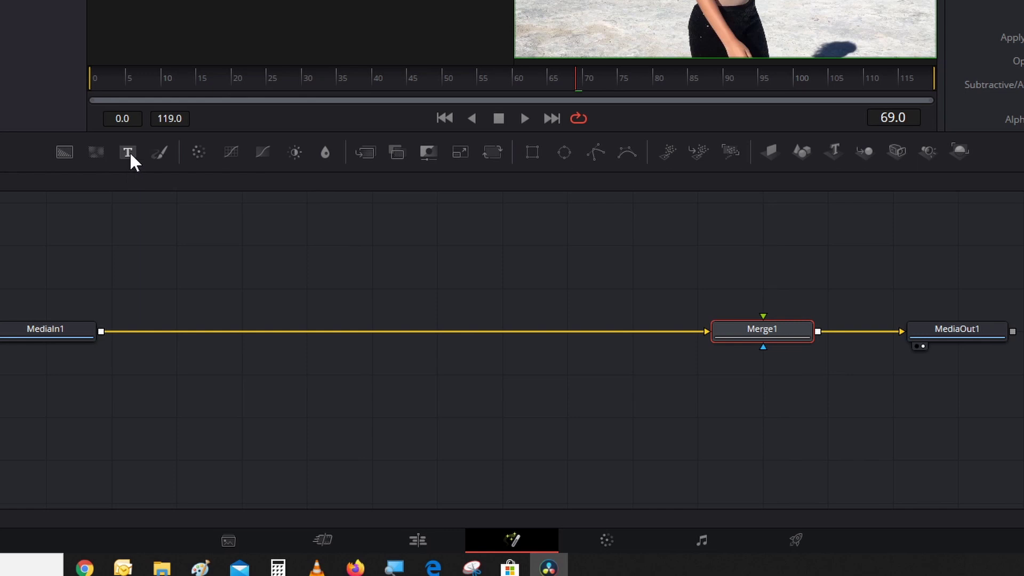
pyautogui.moveTo(130, 155); pyautogui.dragTo(602, 259)
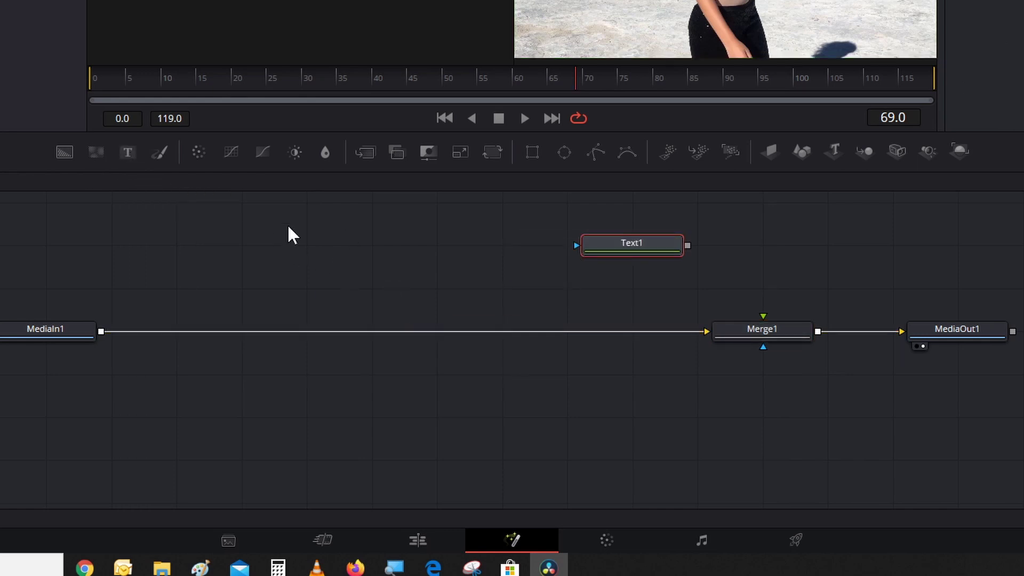
pyautogui.click(129, 159)
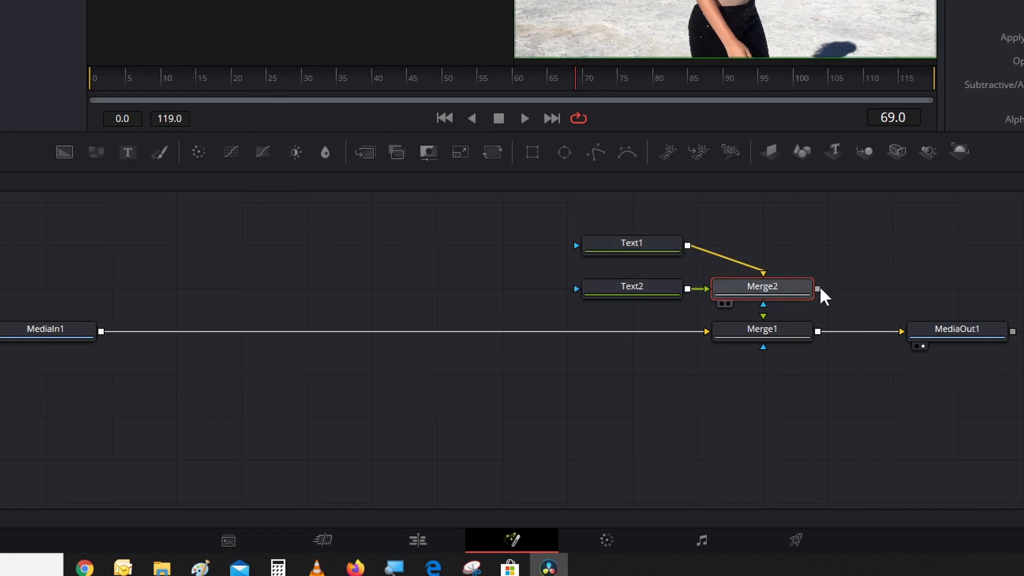
pyautogui.moveTo(818, 289); pyautogui.dragTo(764, 319)
pyautogui.click(584, 244)
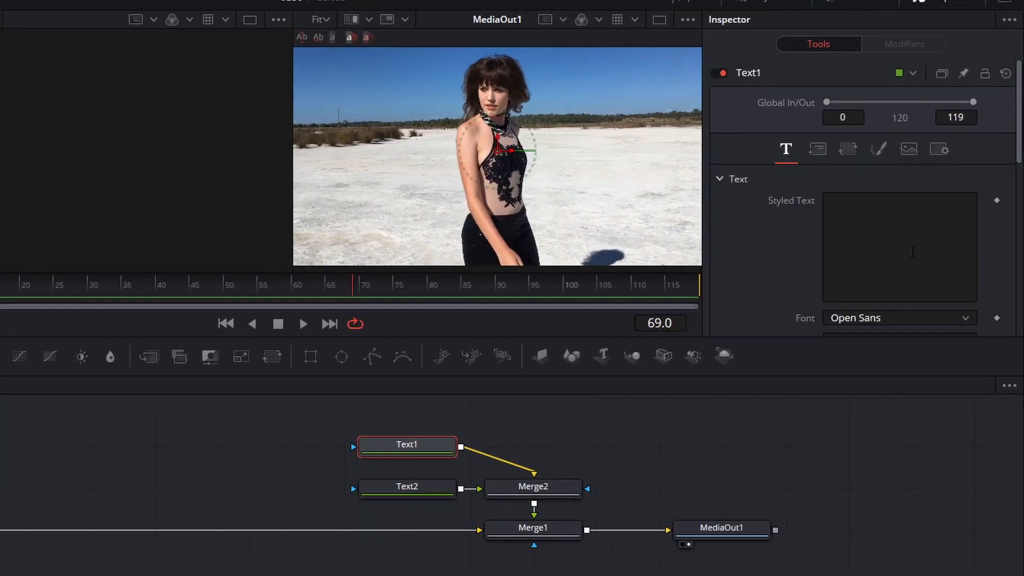
# Enter 'ginger' as Text1's styled text
pyautogui.click(913, 252)
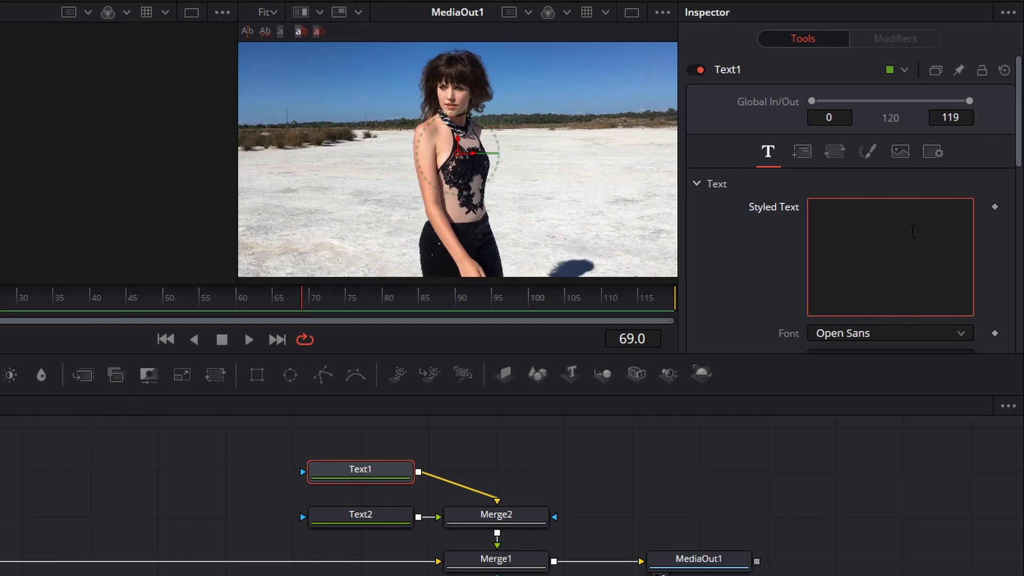
pyautogui.write('ginger')
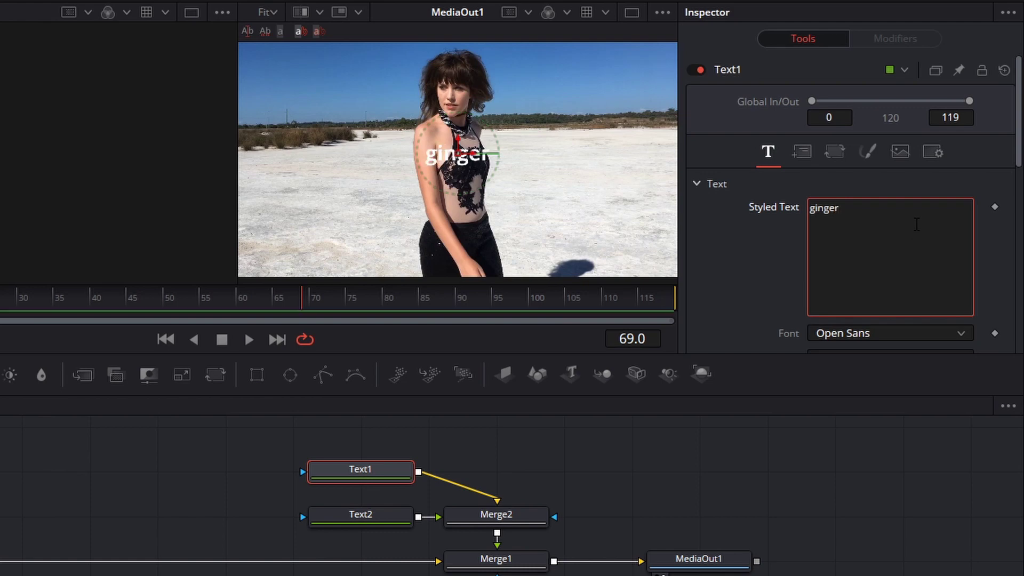
pyautogui.scroll(-7, 866, 182)
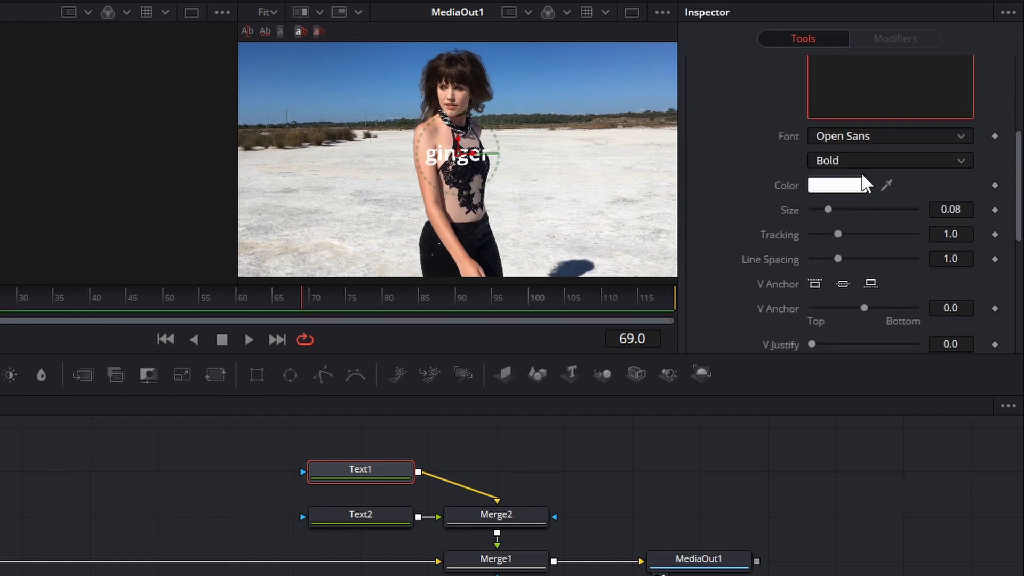
pyautogui.scroll(5, 861, 184)
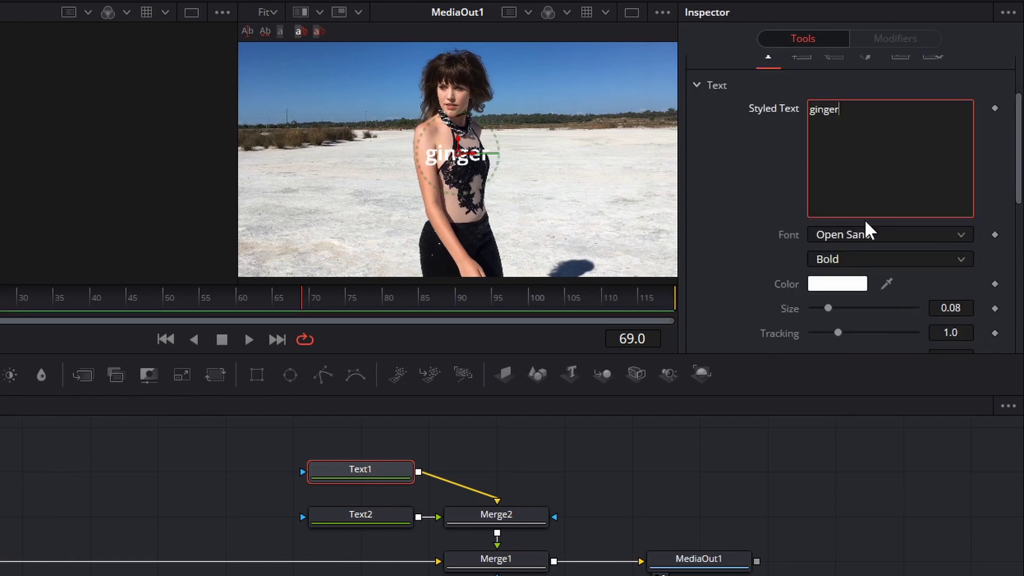
# Set the ginger title's font to The Beach
pyautogui.click(891, 236)
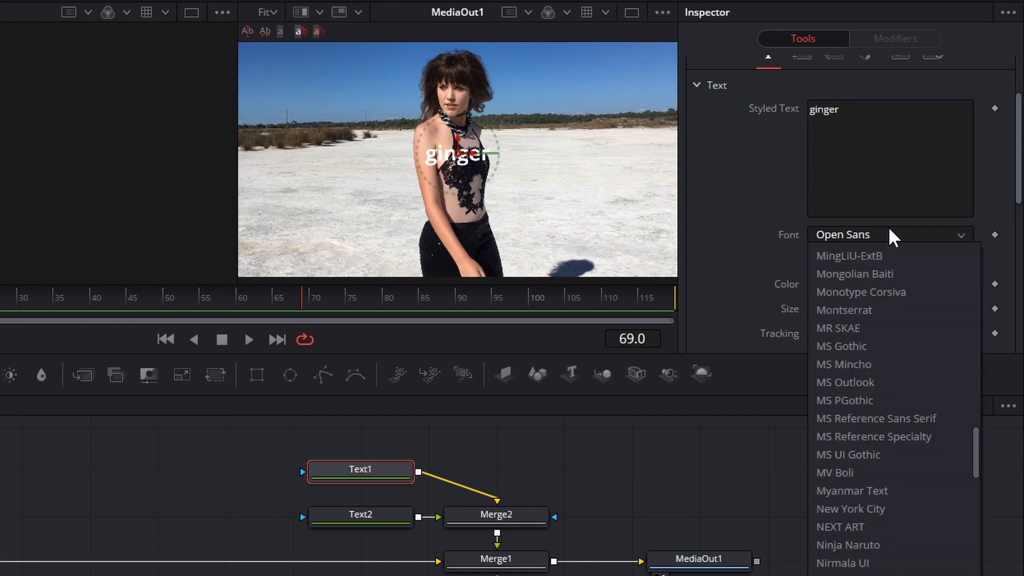
pyautogui.scroll(-15, 882, 326)
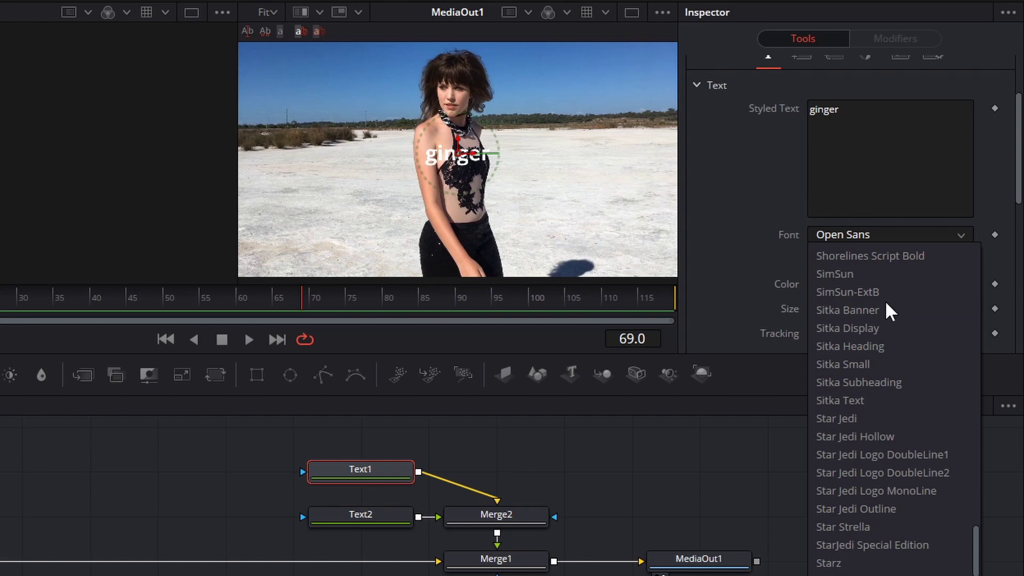
pyautogui.scroll(-5, 887, 311)
pyautogui.scroll(-2, 888, 308)
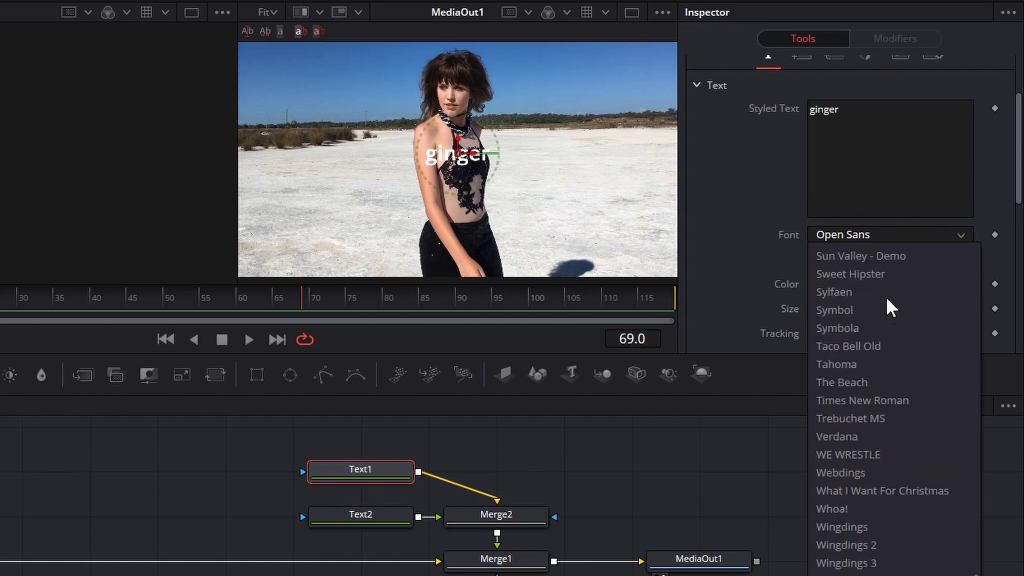
pyautogui.click(860, 382)
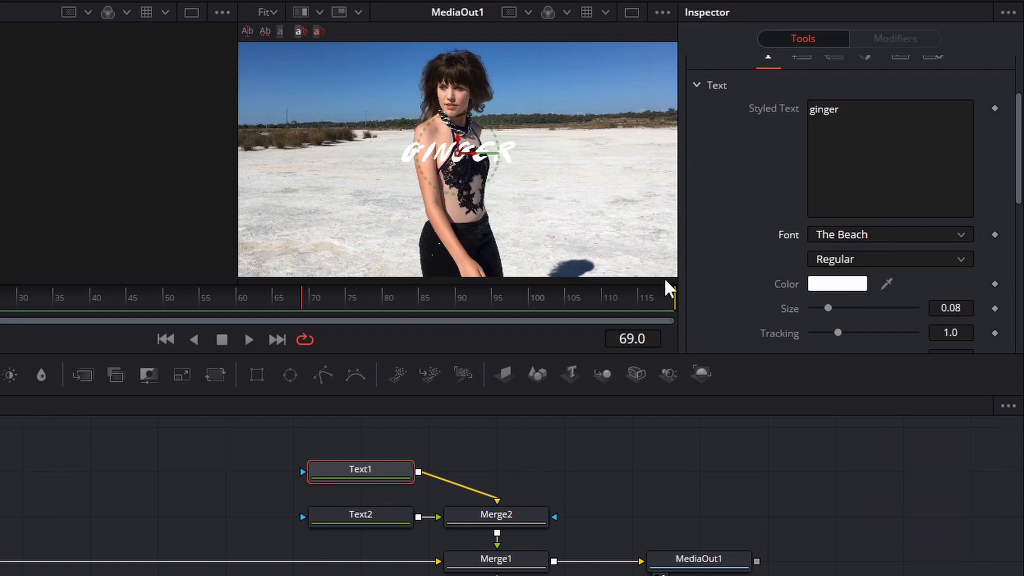
# Move the title right of the model and set its size to 0.1
pyautogui.moveTo(472, 155); pyautogui.dragTo(606, 163)
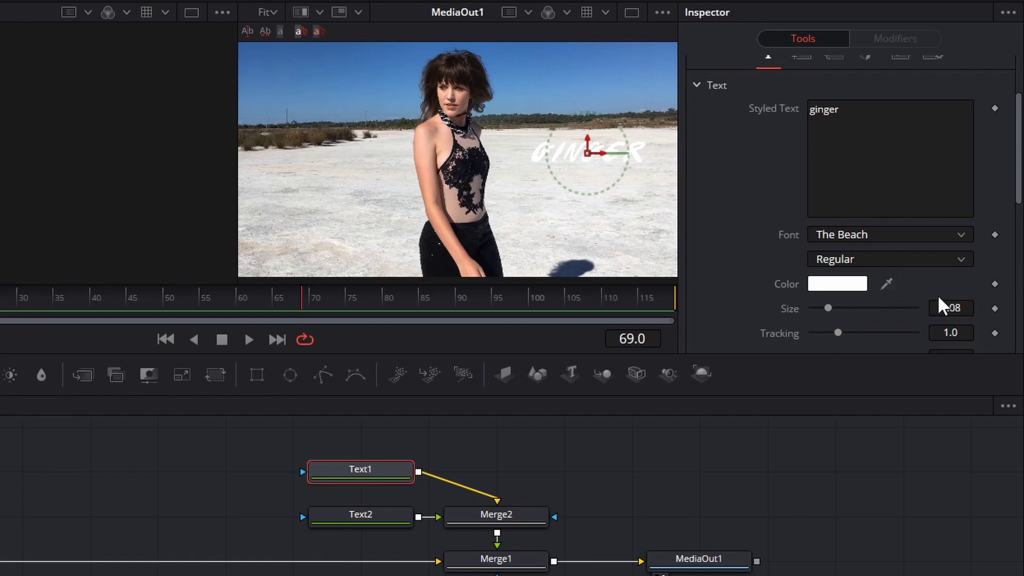
pyautogui.doubleClick(942, 308)
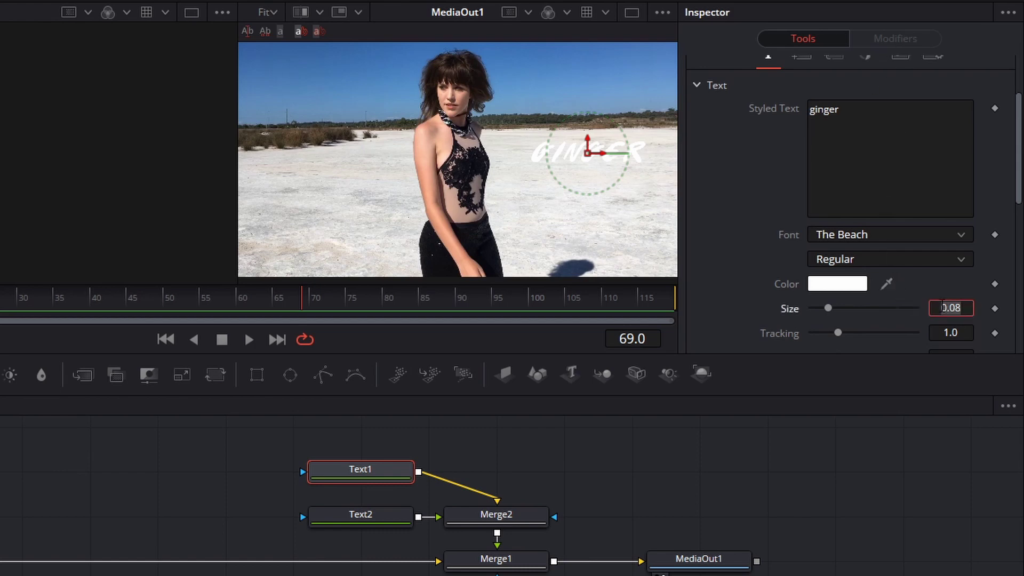
pyautogui.press('BackSpace')
pyautogui.write('0.1')
pyautogui.press('Tab')
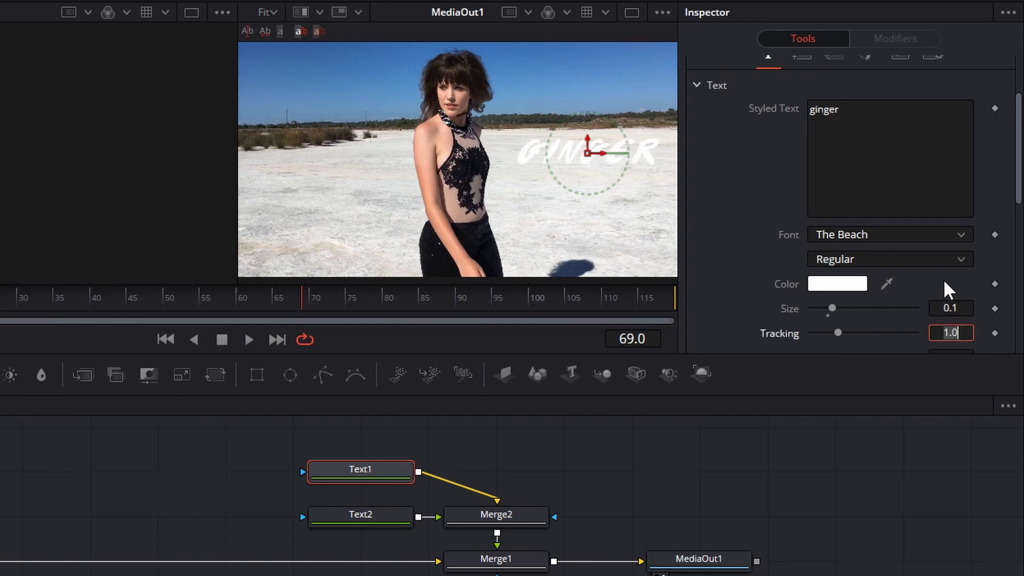
pyautogui.press('Return')
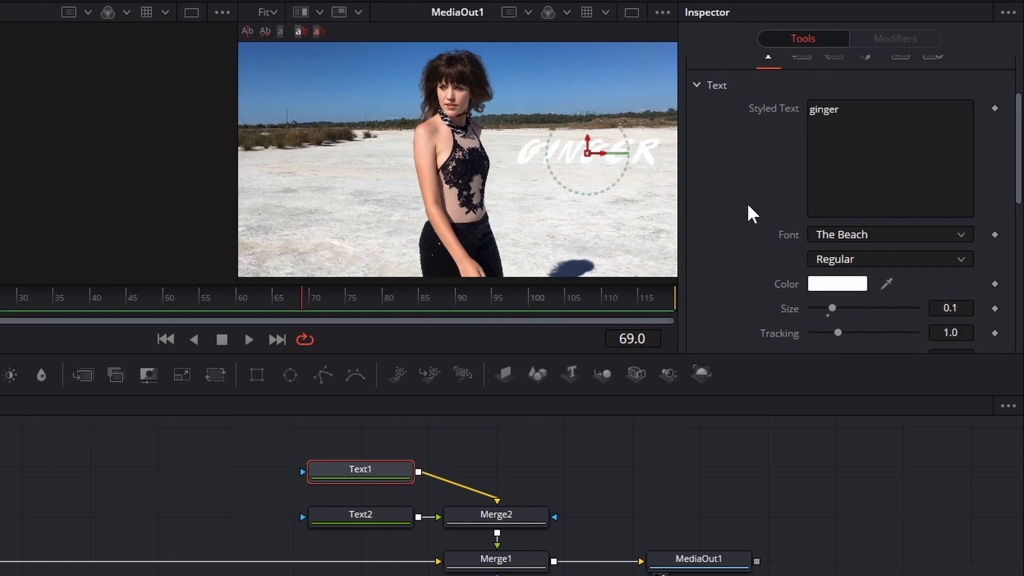
pyautogui.click(934, 179)
pyautogui.scroll(3, 934, 179)
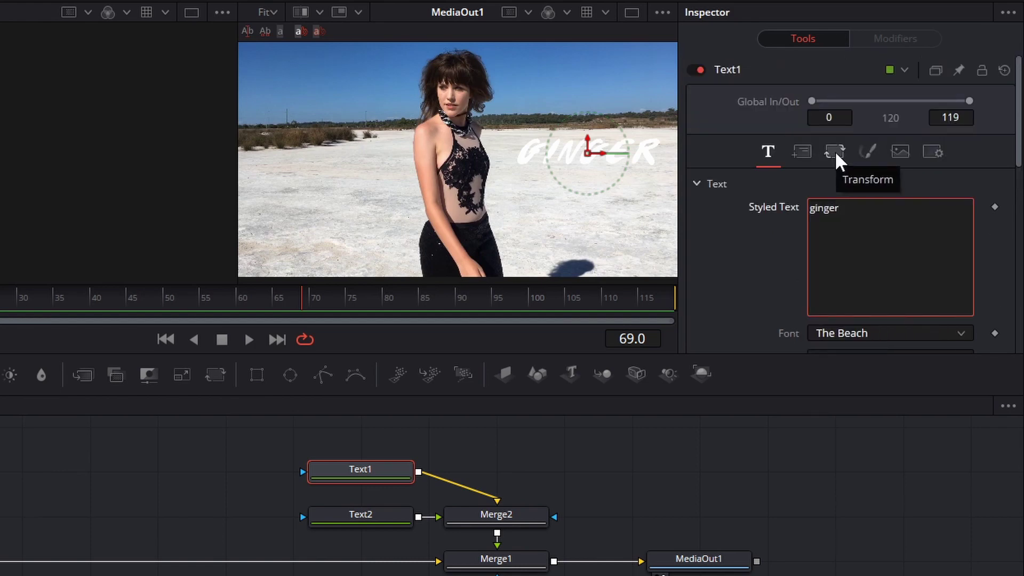
# Enable Text1's shading element 3 (Black Shadow) and raise GINGER toward the upper right
pyautogui.click(867, 153)
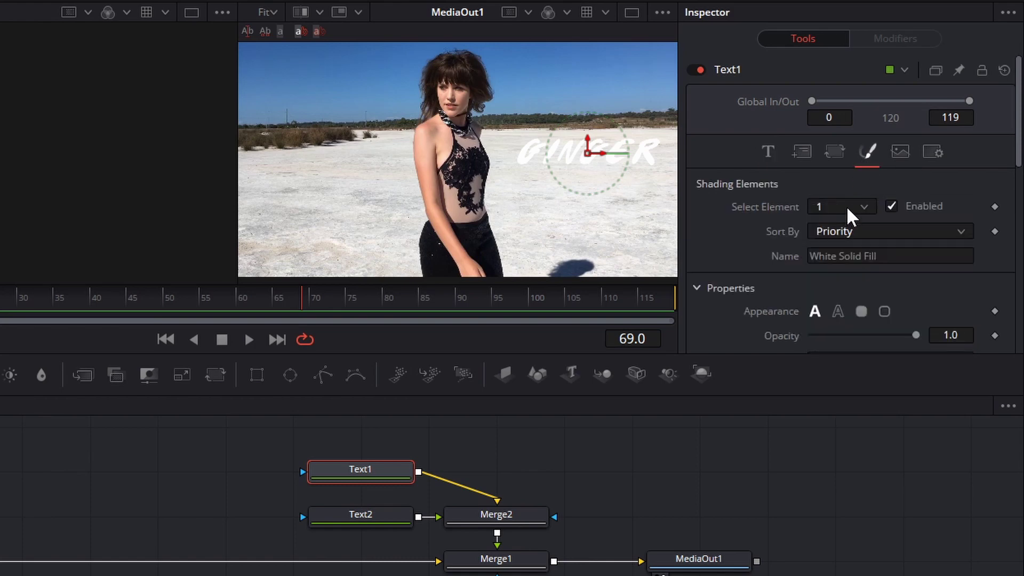
pyautogui.click(848, 210)
pyautogui.click(848, 265)
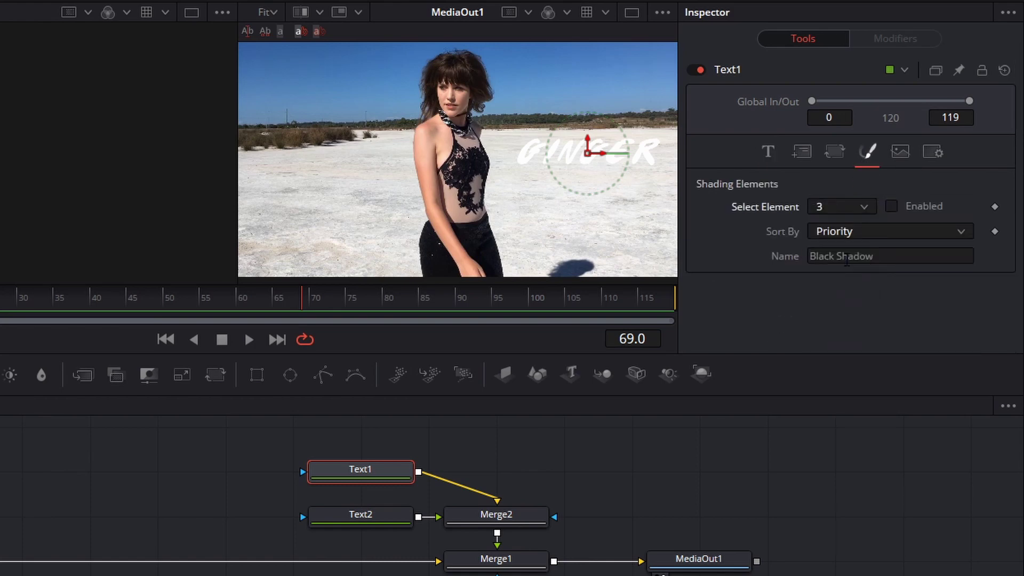
pyautogui.click(890, 207)
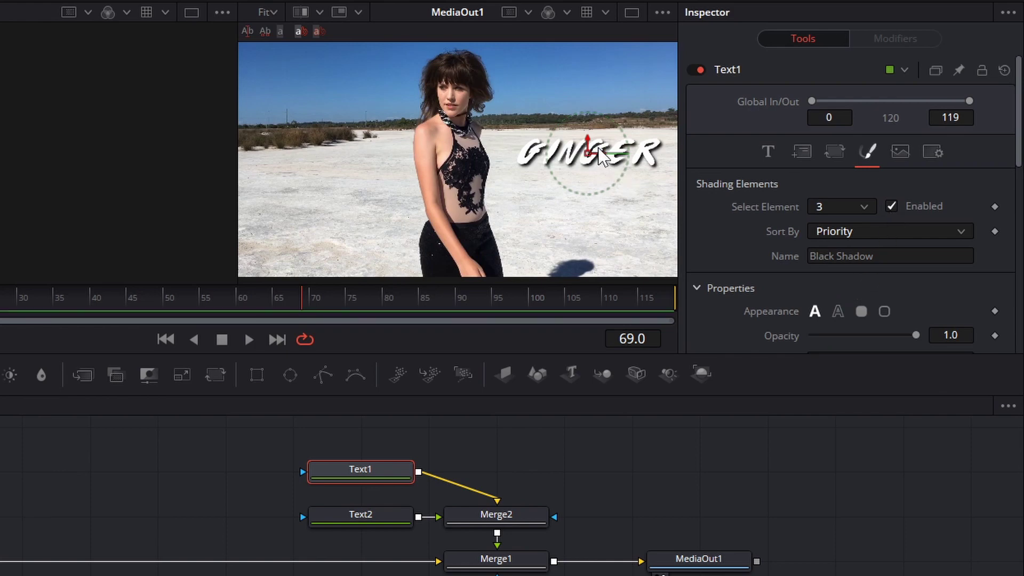
pyautogui.moveTo(591, 137); pyautogui.dragTo(597, 112)
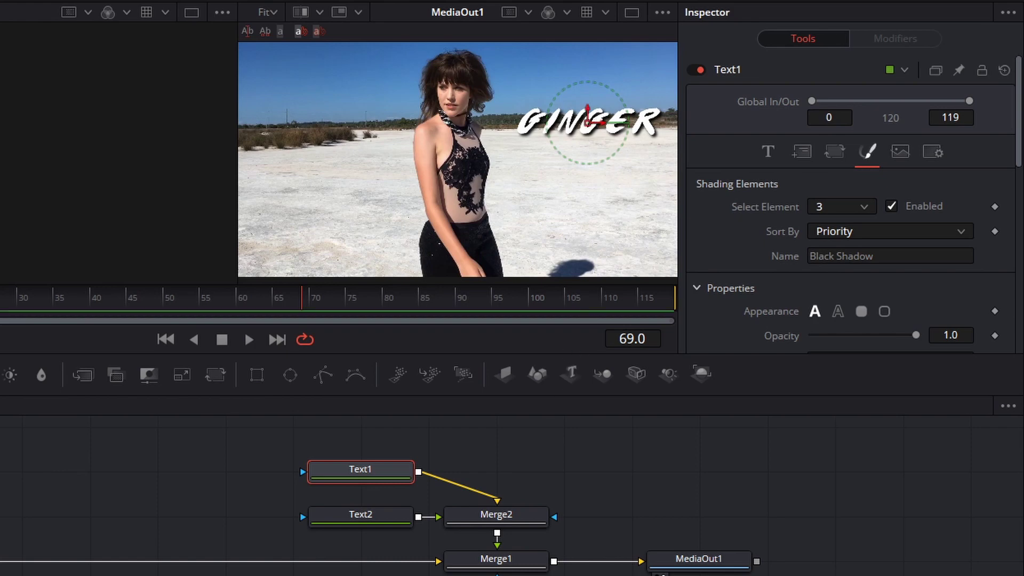
# Select Text2 and enter 'youtube' as its styled text
pyautogui.click(340, 518)
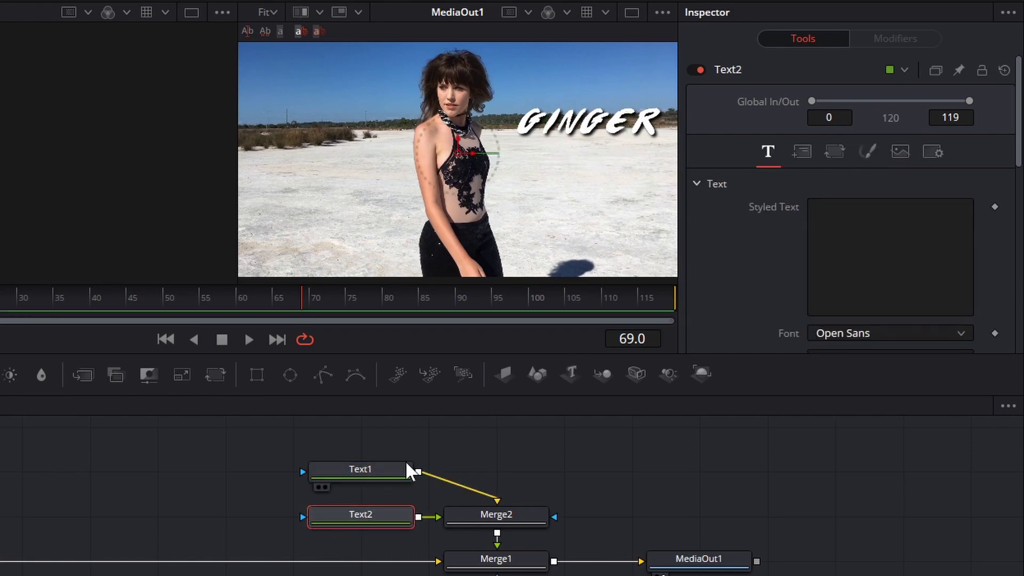
pyautogui.click(903, 243)
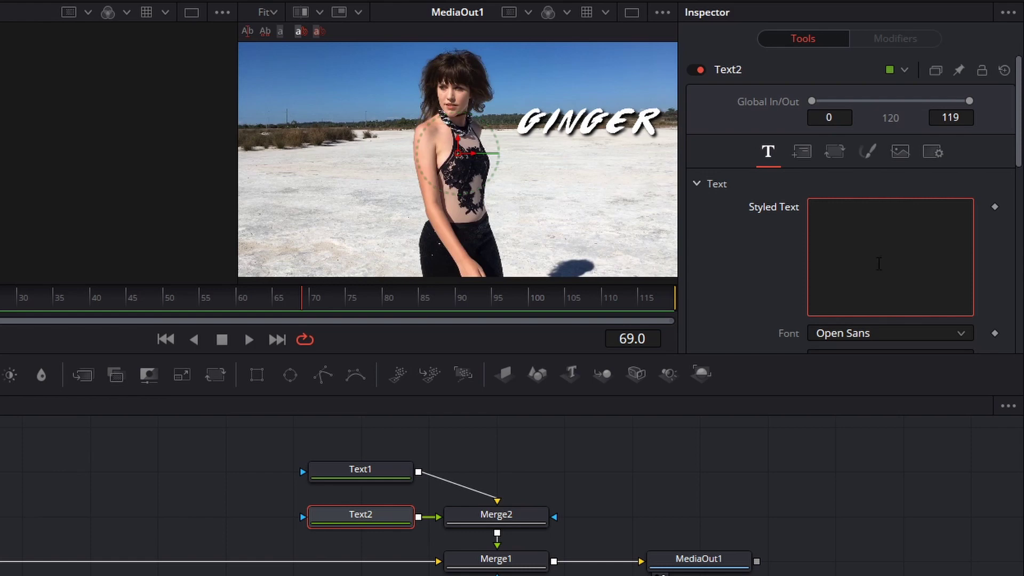
pyautogui.write('yo')
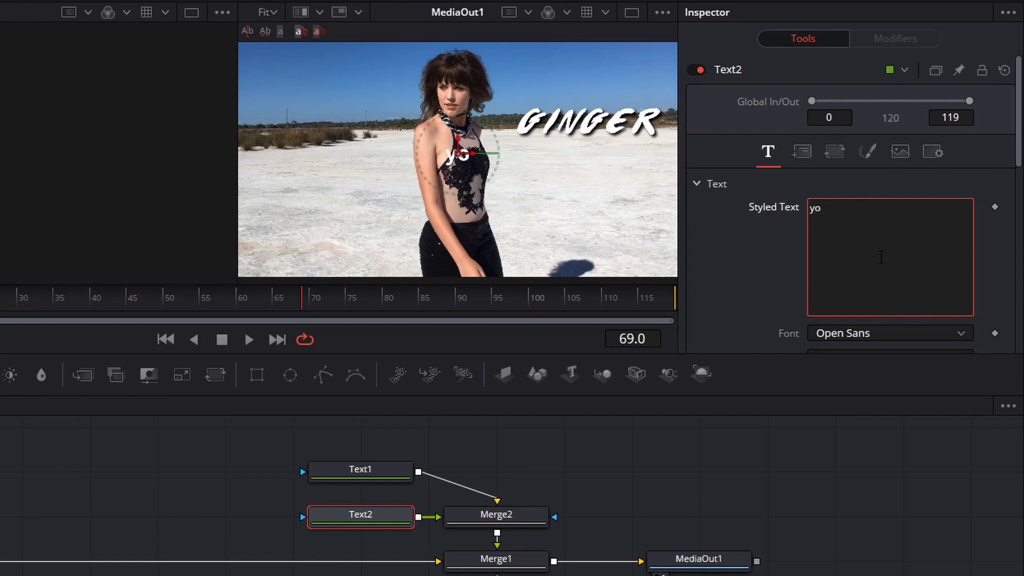
pyautogui.write('utu')
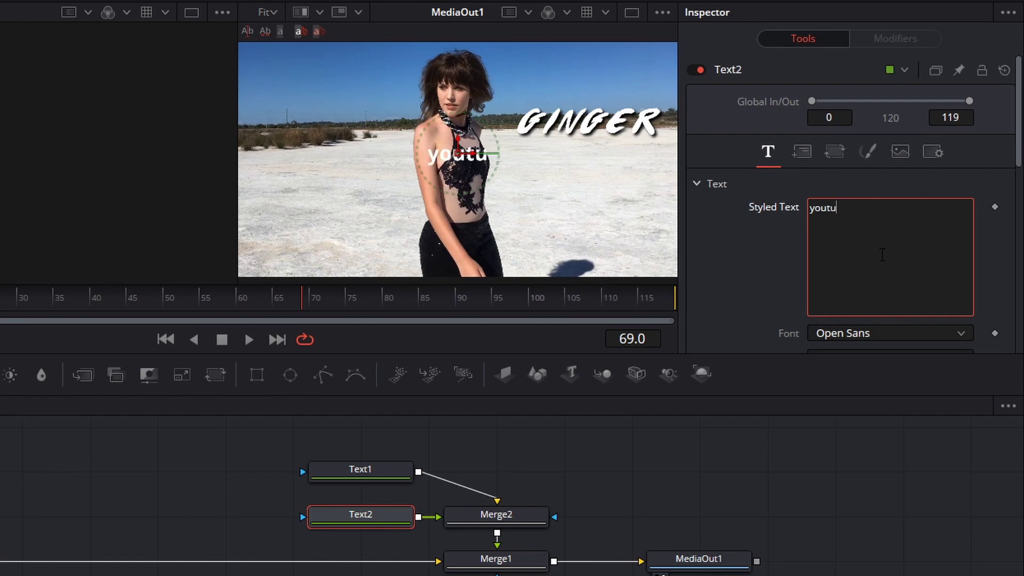
pyautogui.write('be')
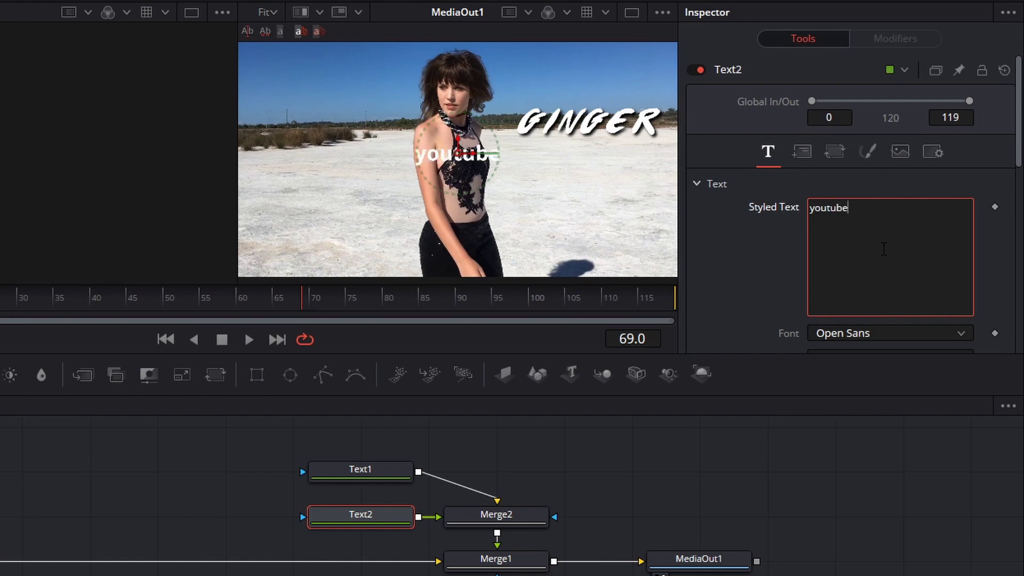
pyautogui.scroll(-4, 869, 252)
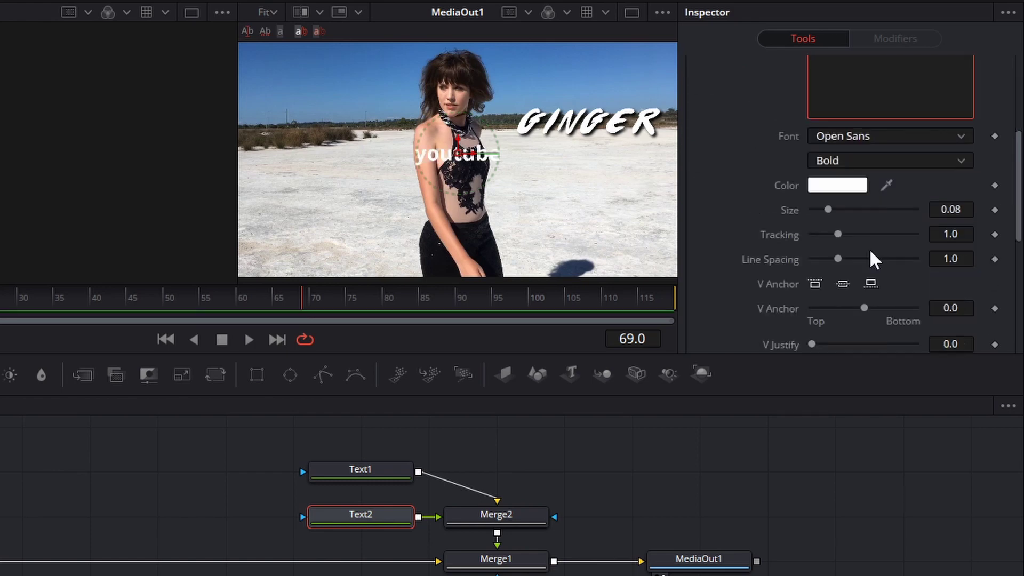
# Set the youtube title's font to The Beach
pyautogui.click(903, 141)
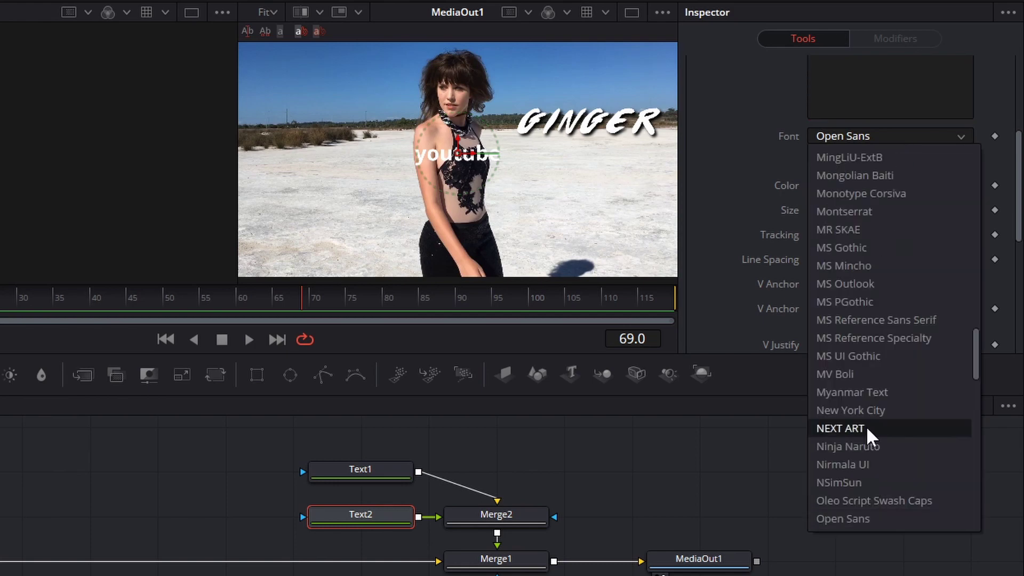
pyautogui.scroll(-5, 885, 418)
pyautogui.scroll(-15, 888, 415)
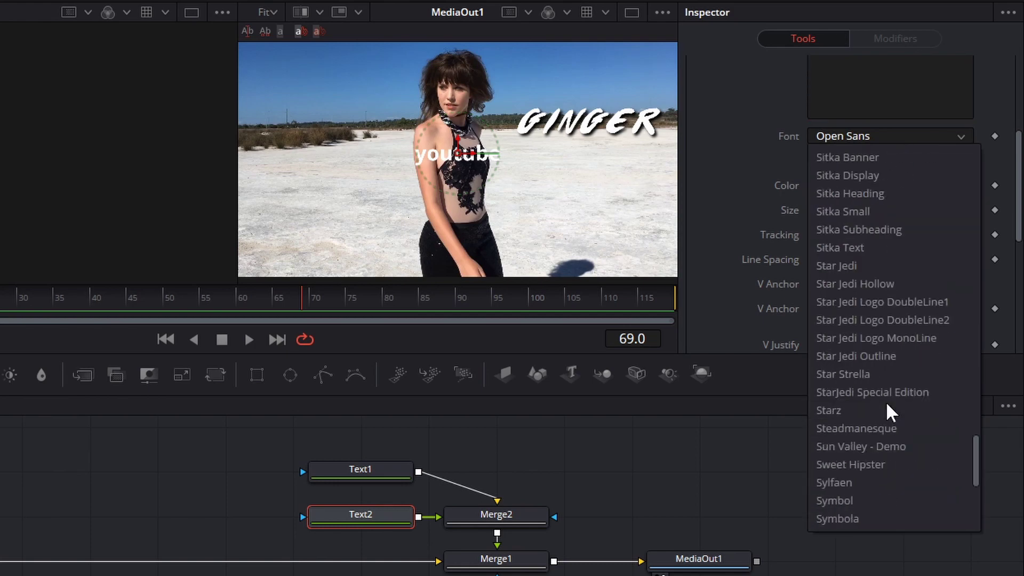
pyautogui.scroll(-1, 889, 414)
pyautogui.scroll(3, 888, 407)
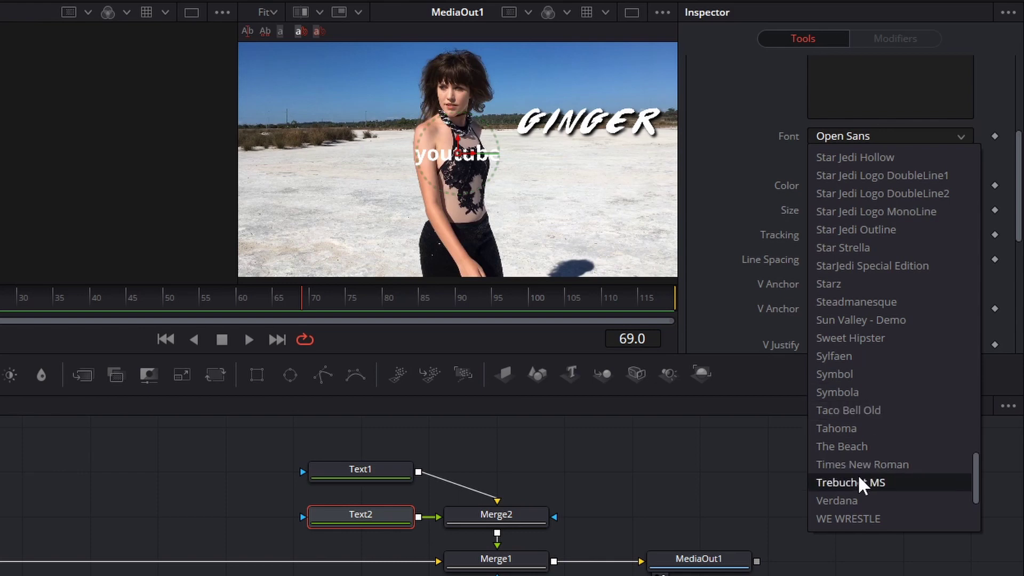
pyautogui.click(866, 448)
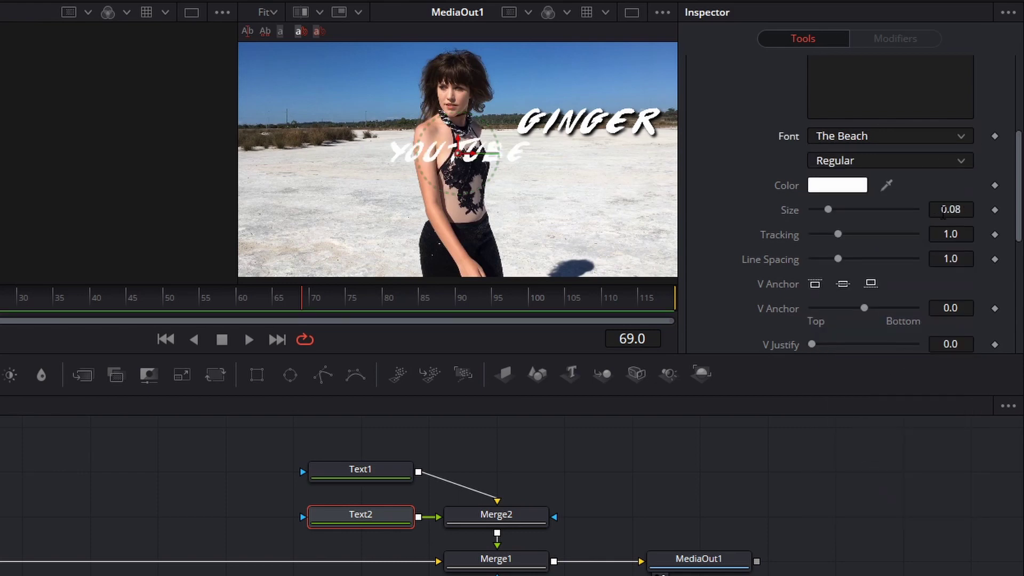
# Set the title size to 0.1 and place YOUTUBE just beneath GINGER
pyautogui.click(942, 211)
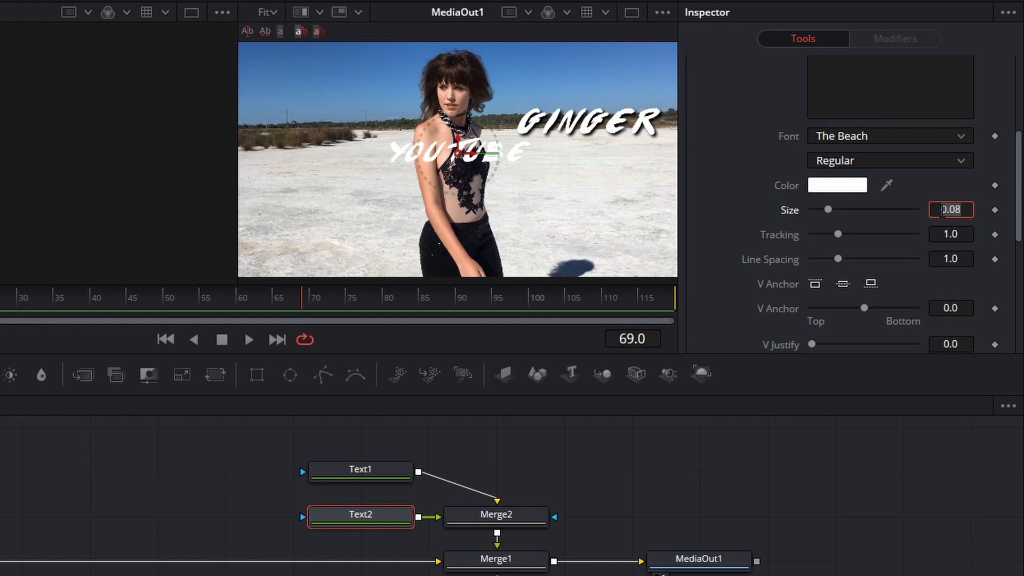
pyautogui.write('.1')
pyautogui.press('Tab')
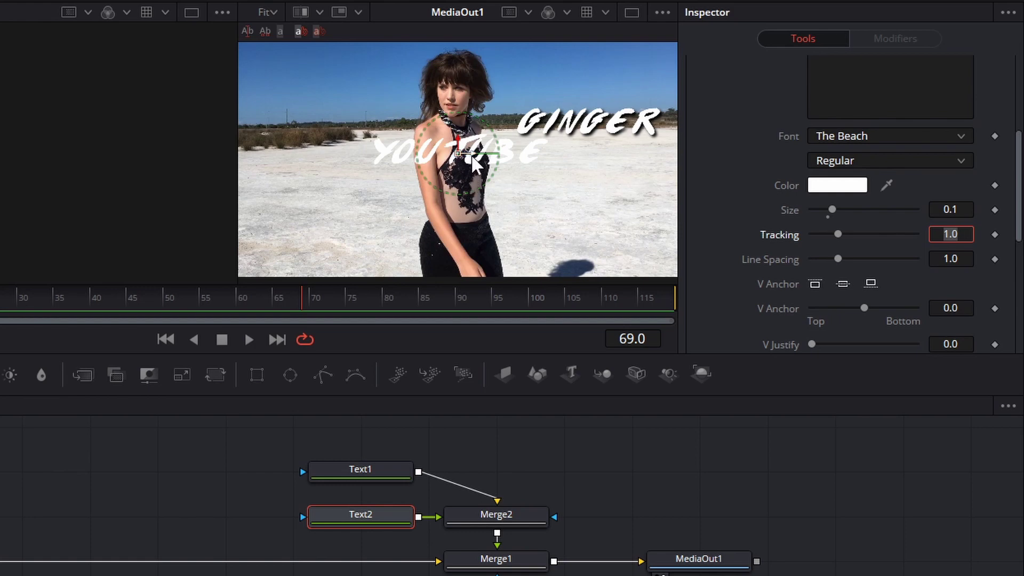
pyautogui.moveTo(483, 156); pyautogui.dragTo(601, 166)
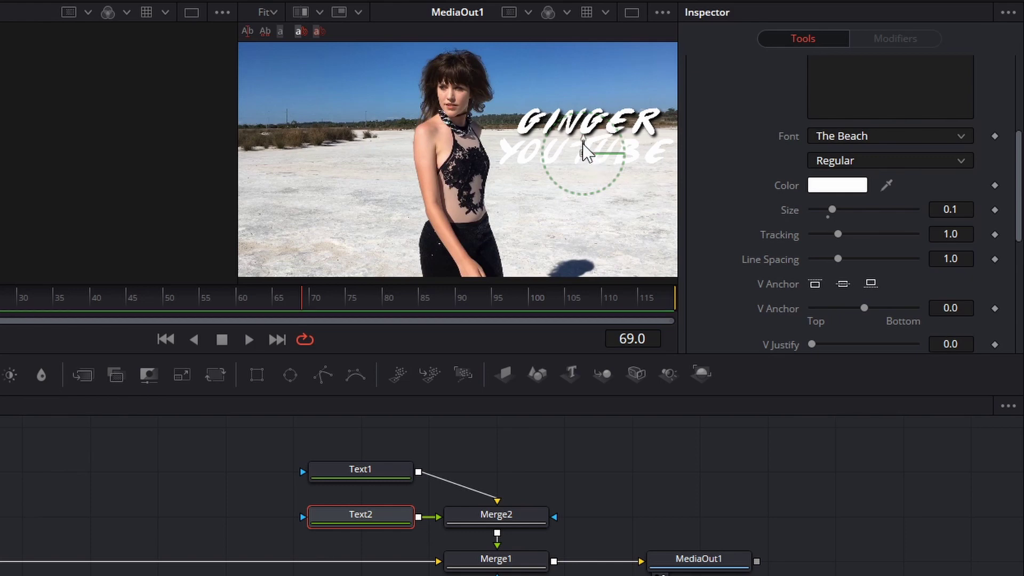
pyautogui.moveTo(585, 146); pyautogui.dragTo(586, 153)
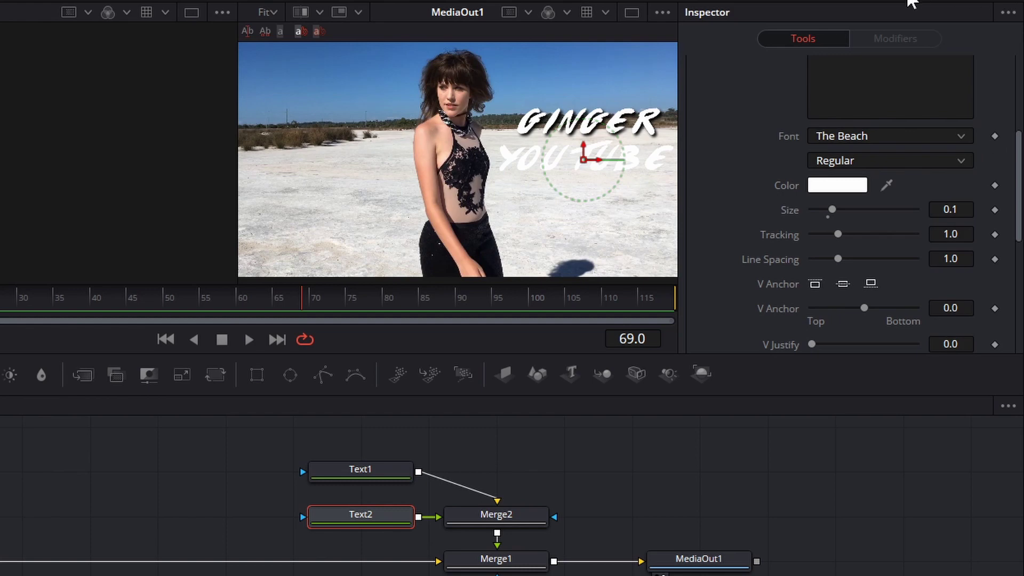
# Choose Text2's shading element 3, Black Shadow, then return to frame 0
pyautogui.scroll(5, 864, 112)
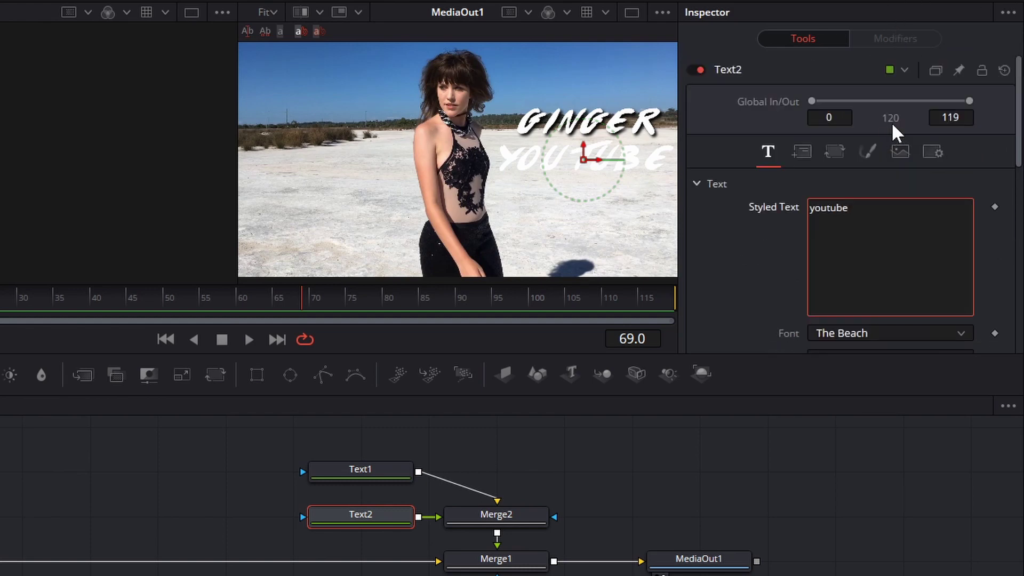
pyautogui.click(872, 153)
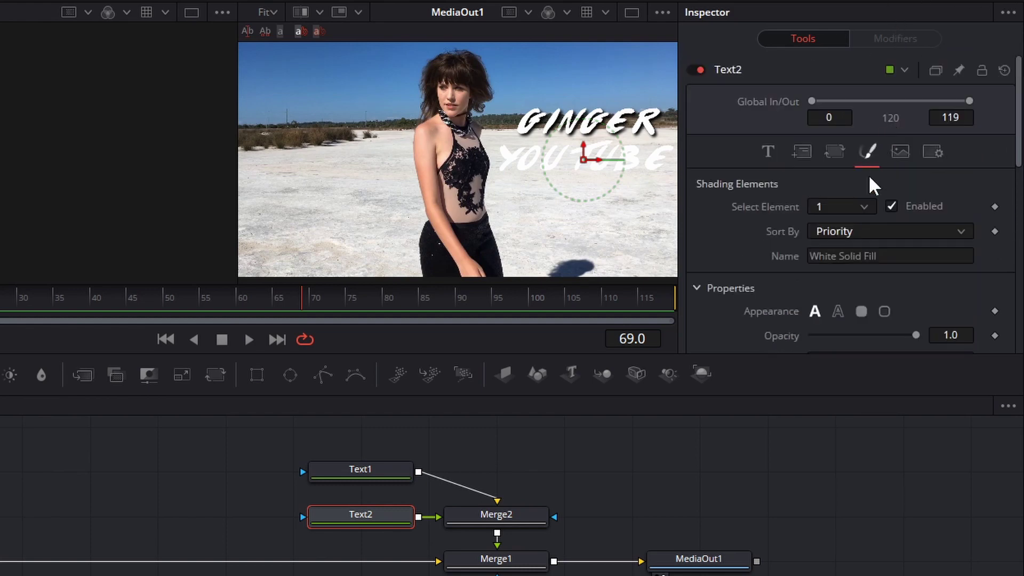
pyautogui.click(864, 208)
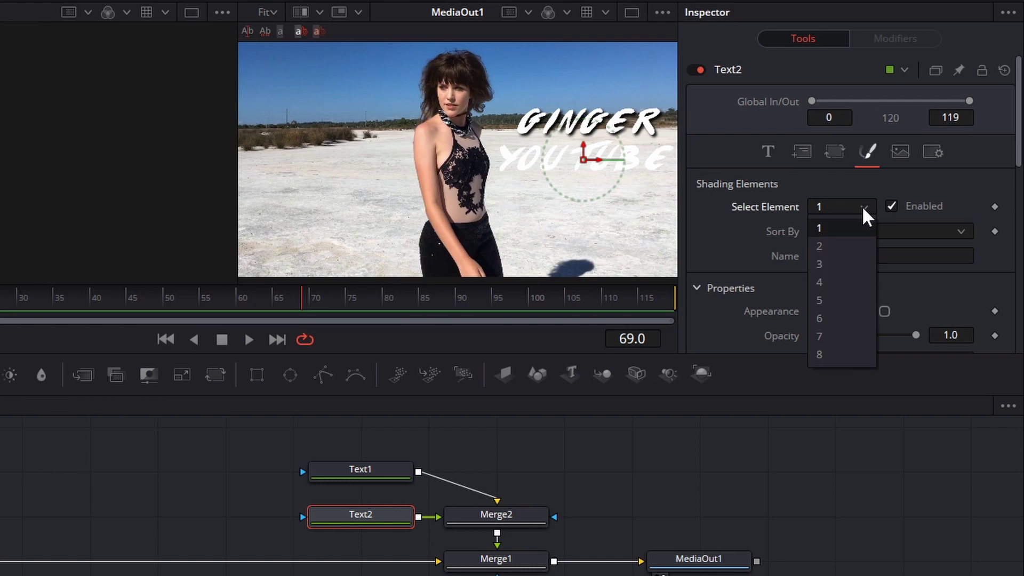
pyautogui.click(845, 266)
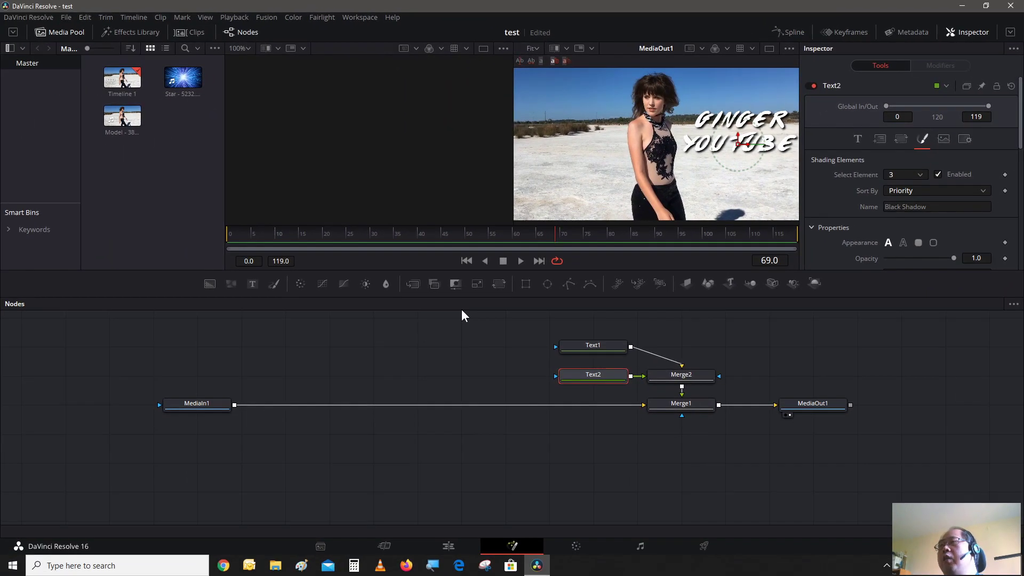
pyautogui.click(231, 238)
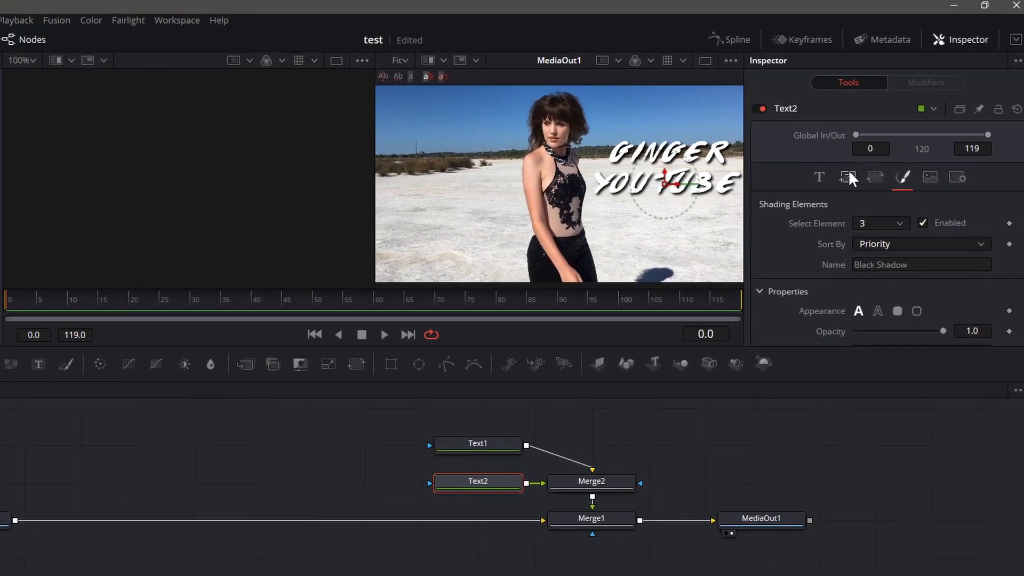
# Keyframe YOUTUBE's Center from off-screen left at frame 0 to X 0.782981 by frame 15
pyautogui.click(847, 177)
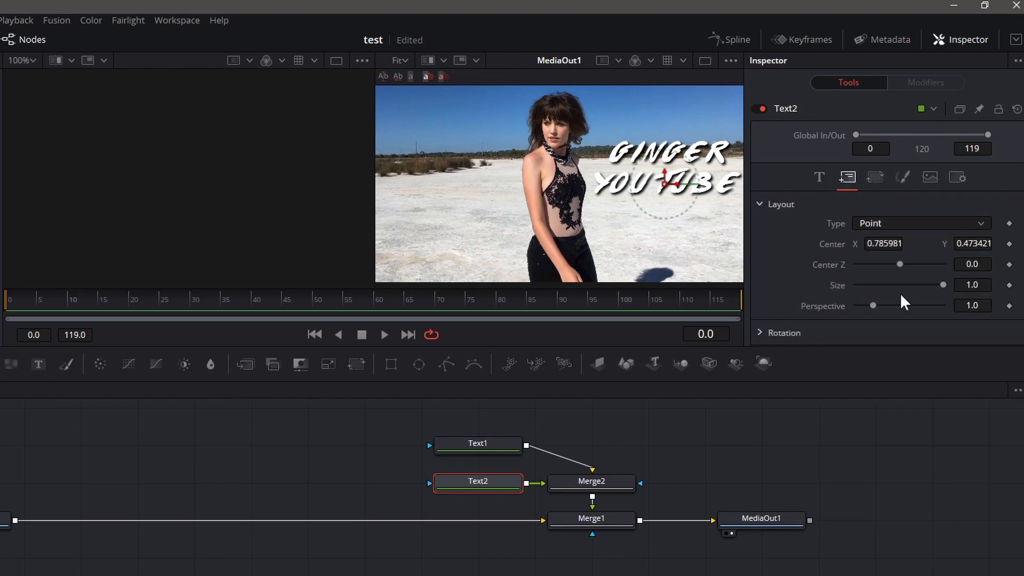
pyautogui.click(1008, 245)
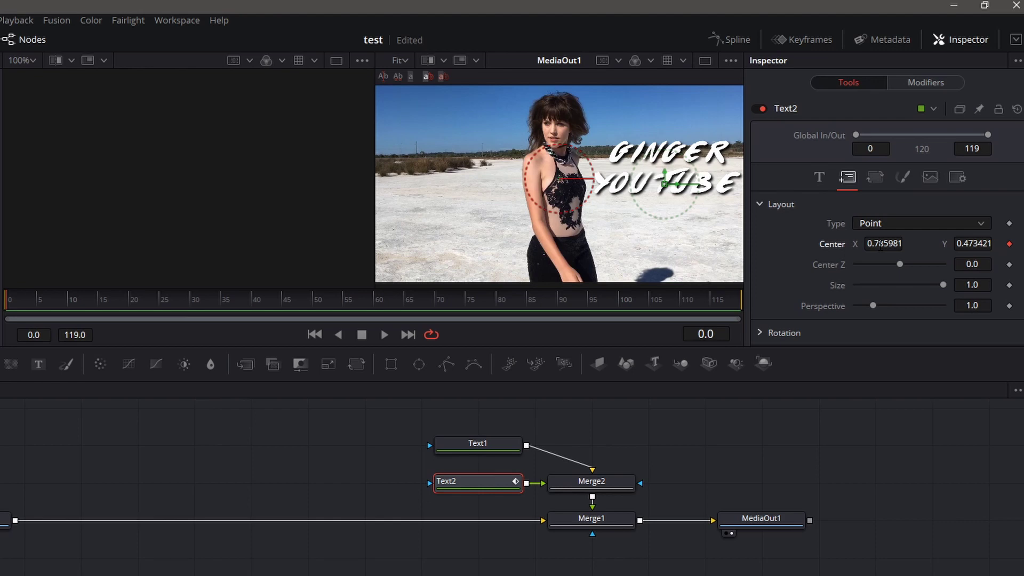
pyautogui.moveTo(664, 184); pyautogui.dragTo(300, 184)
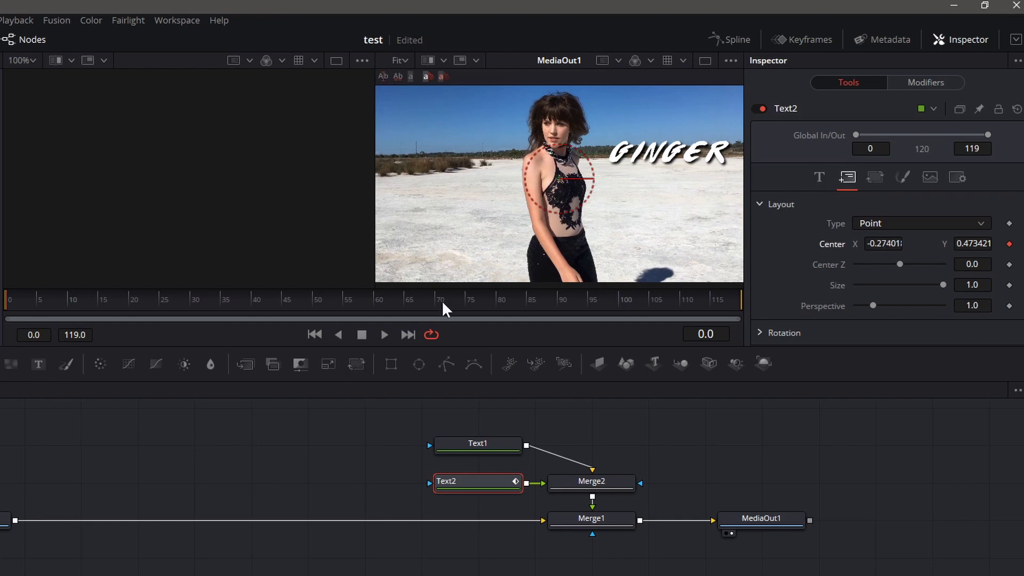
pyautogui.click(97, 306)
pyautogui.moveTo(884, 243); pyautogui.dragTo(964, 243)
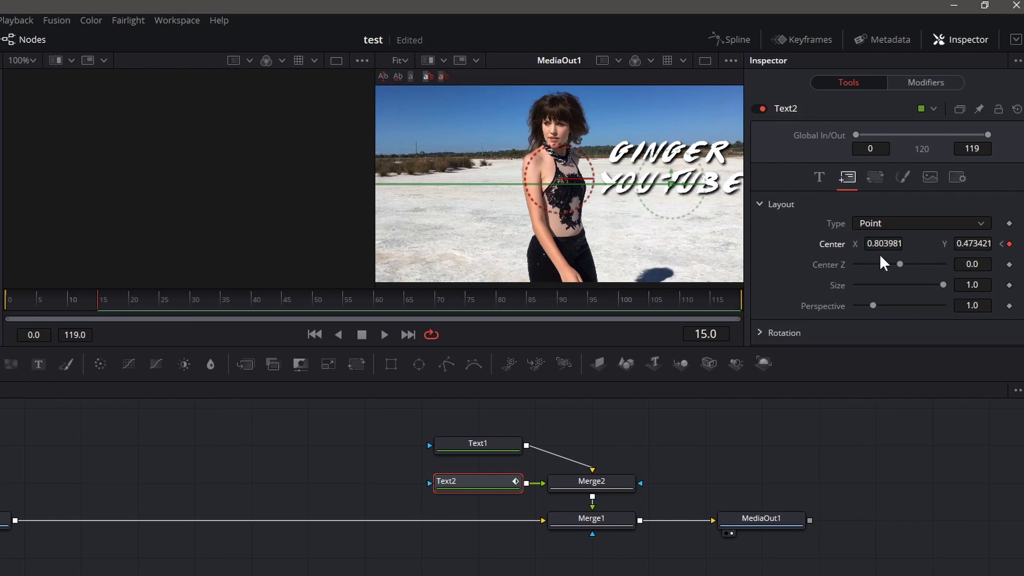
pyautogui.hotkey('ctrl', 'z')
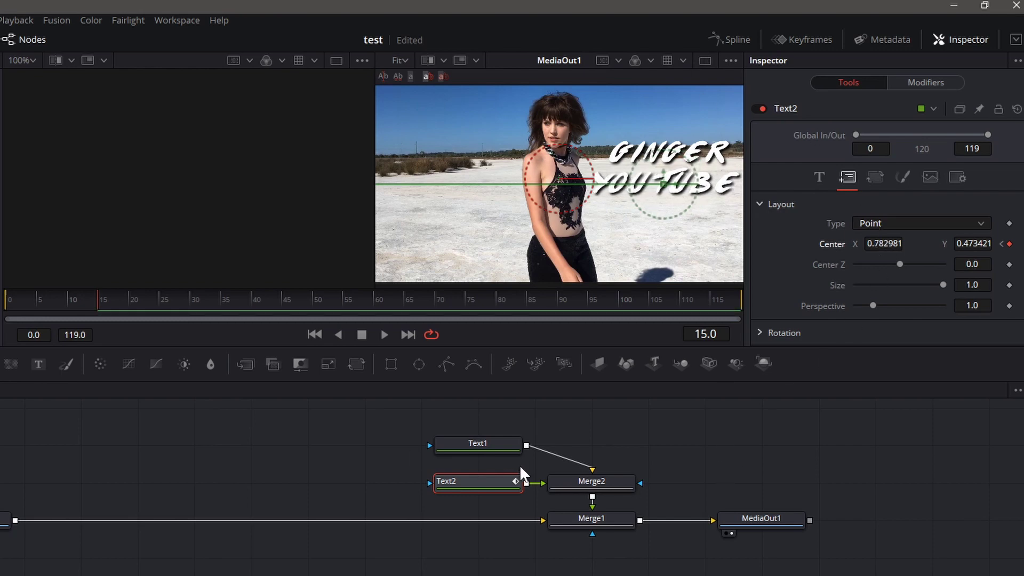
pyautogui.click(510, 443)
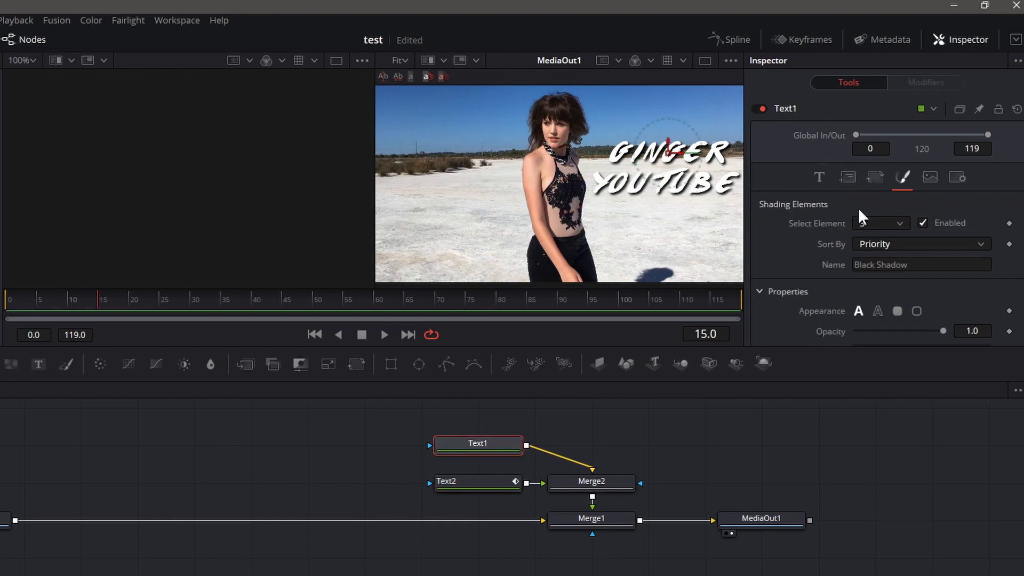
# Keyframe GINGER's Center so it slides in from off the right edge at frame 0 to 0.795327 by frame 15
pyautogui.click(852, 183)
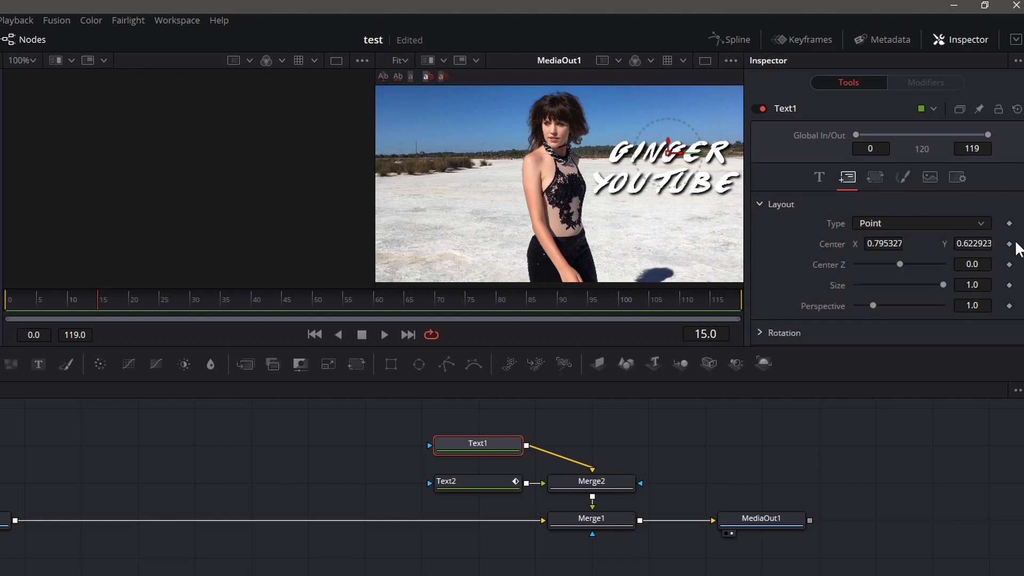
pyautogui.click(1009, 243)
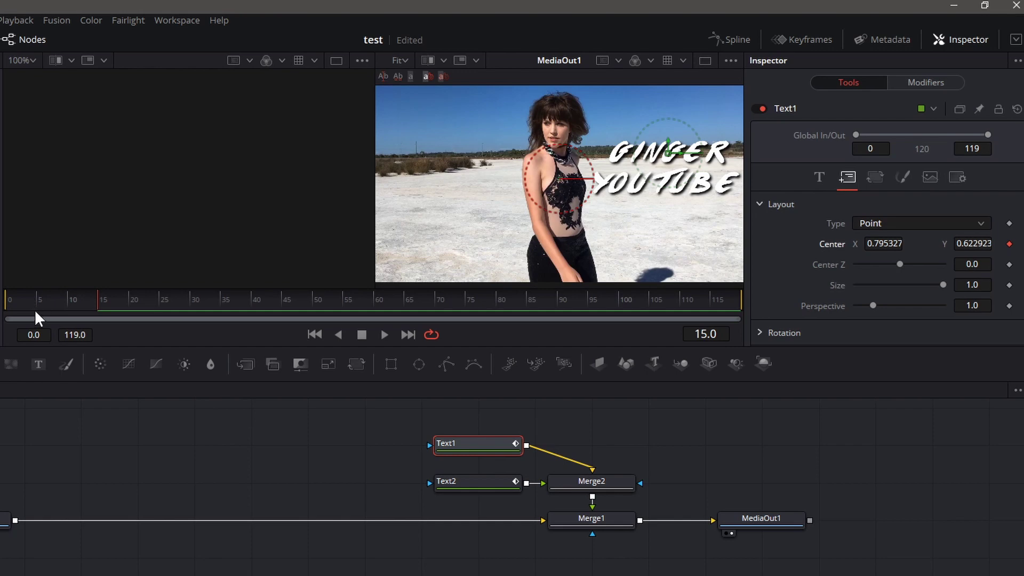
pyautogui.click(9, 308)
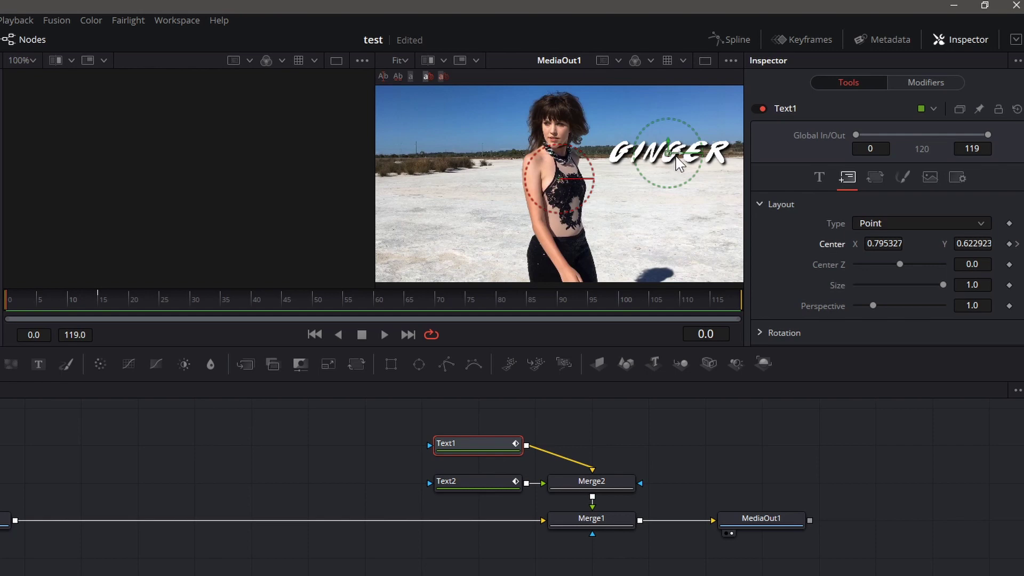
pyautogui.moveTo(675, 159); pyautogui.dragTo(836, 200)
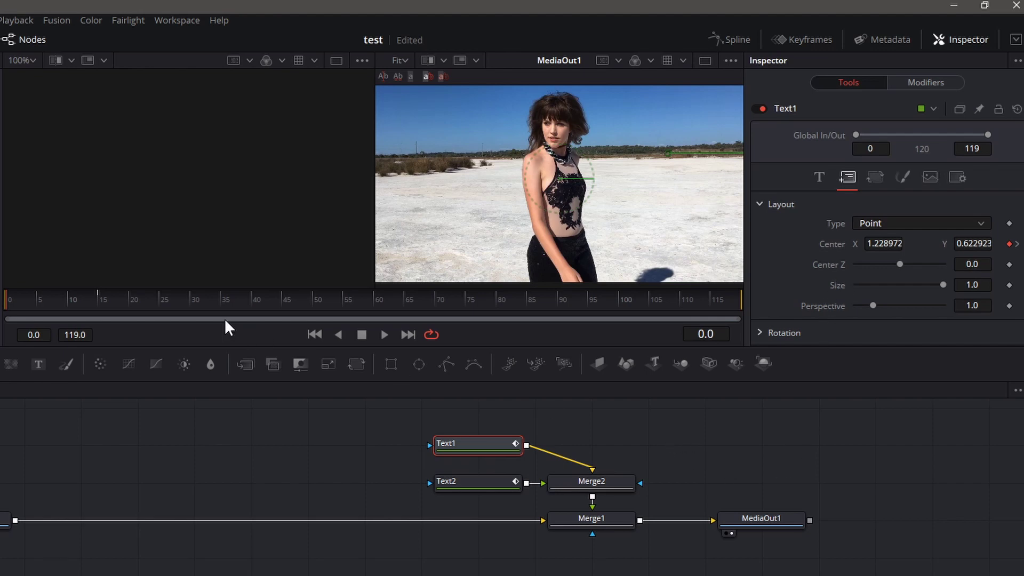
pyautogui.click(101, 304)
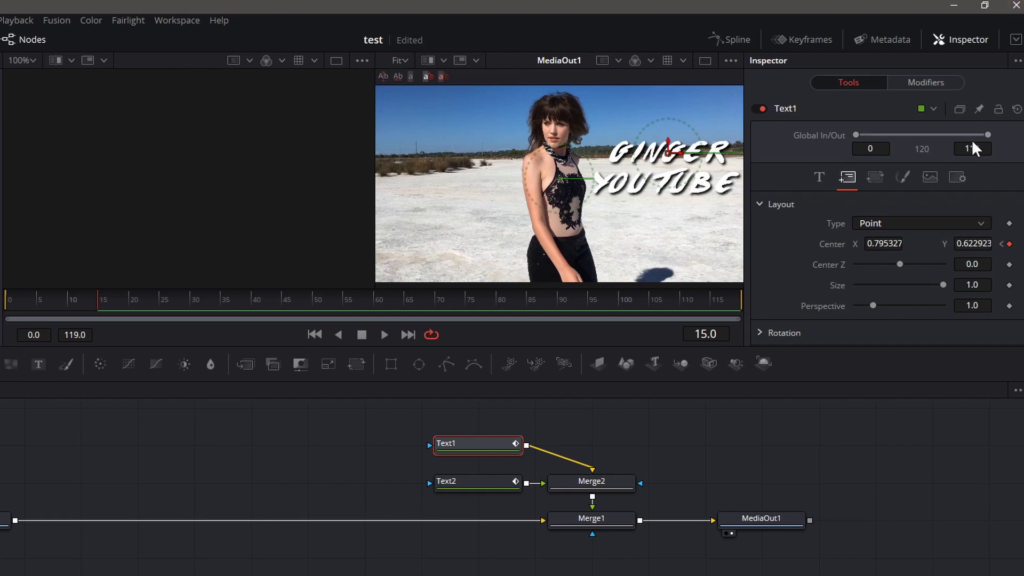
# Turn on Motion Blur at Quality 10 for both GINGER (Text1) and YOUTUBE (Text2)
pyautogui.click(966, 173)
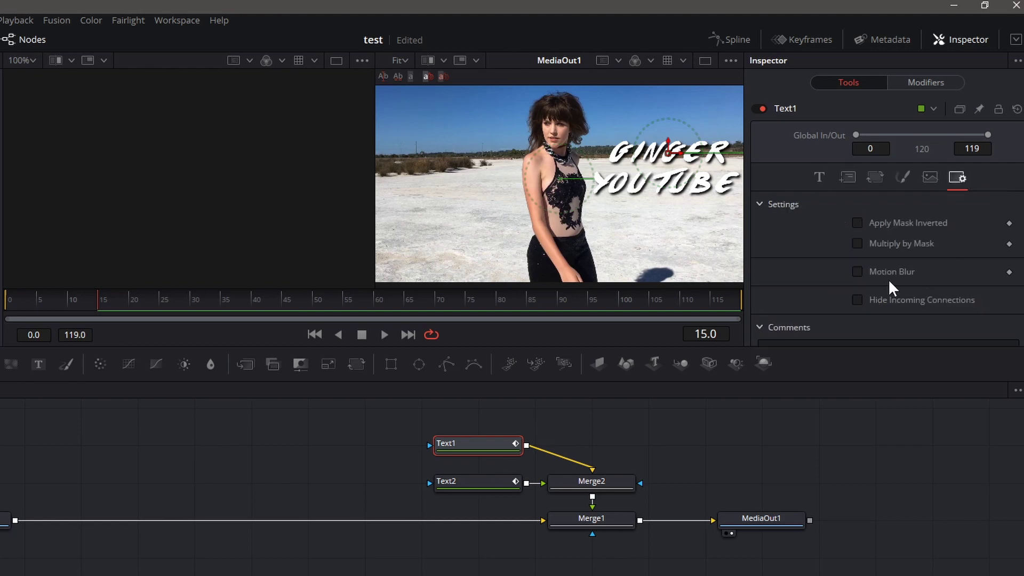
pyautogui.click(887, 269)
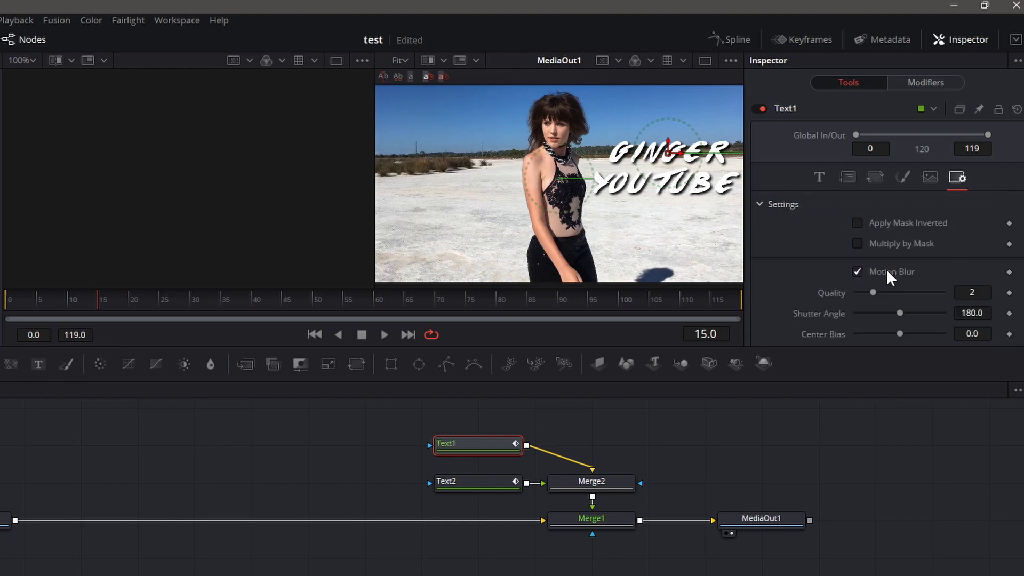
pyautogui.moveTo(876, 292); pyautogui.dragTo(943, 292)
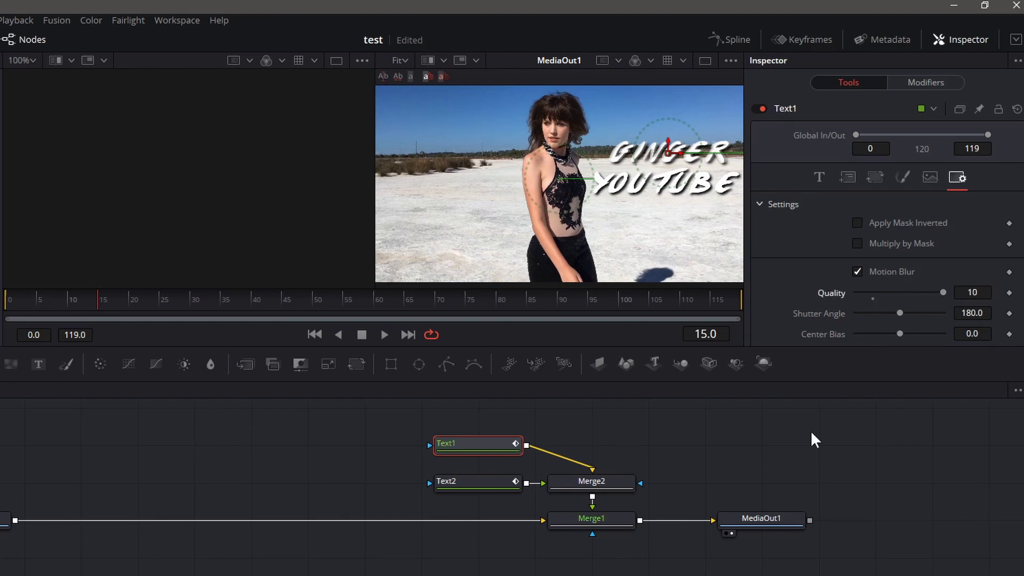
pyautogui.click(494, 482)
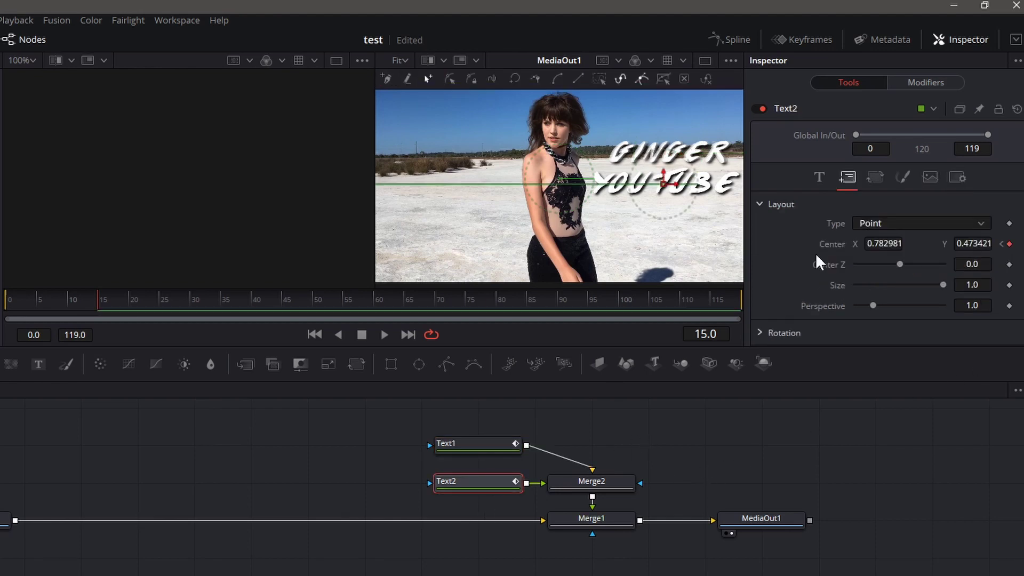
pyautogui.click(958, 176)
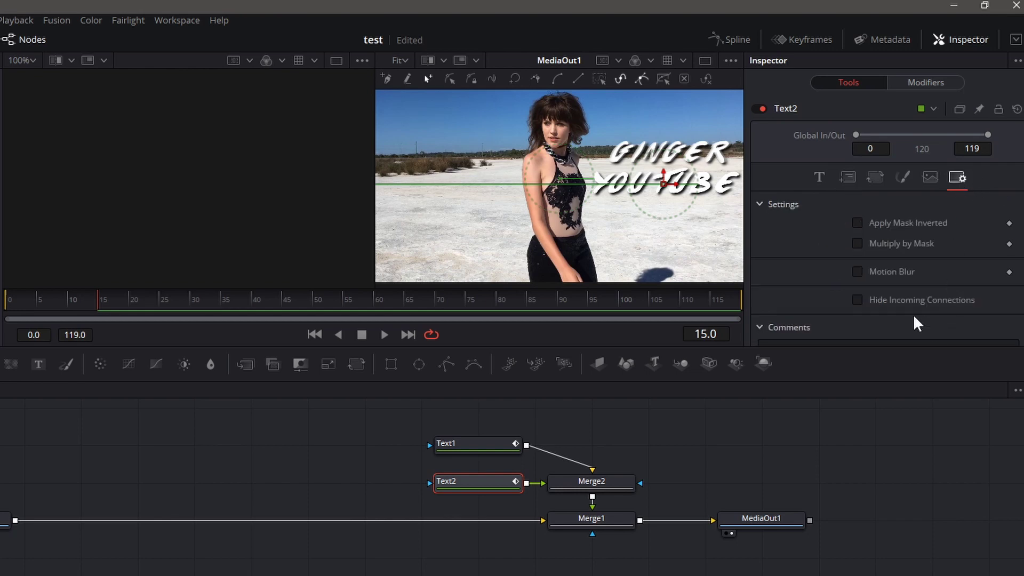
pyautogui.click(877, 273)
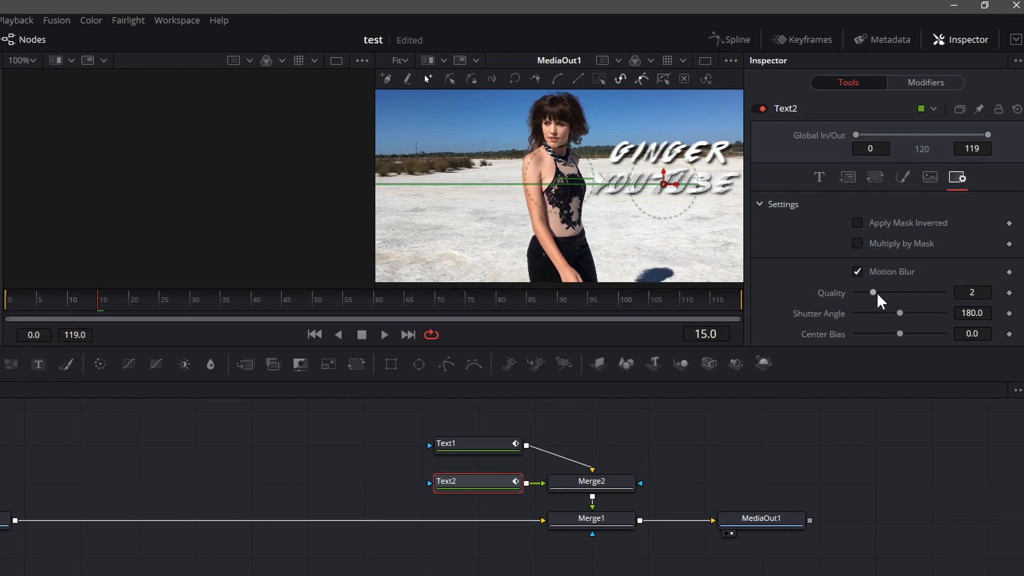
pyautogui.moveTo(876, 292); pyautogui.dragTo(944, 292)
# Play the titles' slide-in animation from frame 0, then stop playback
pyautogui.click(10, 297)
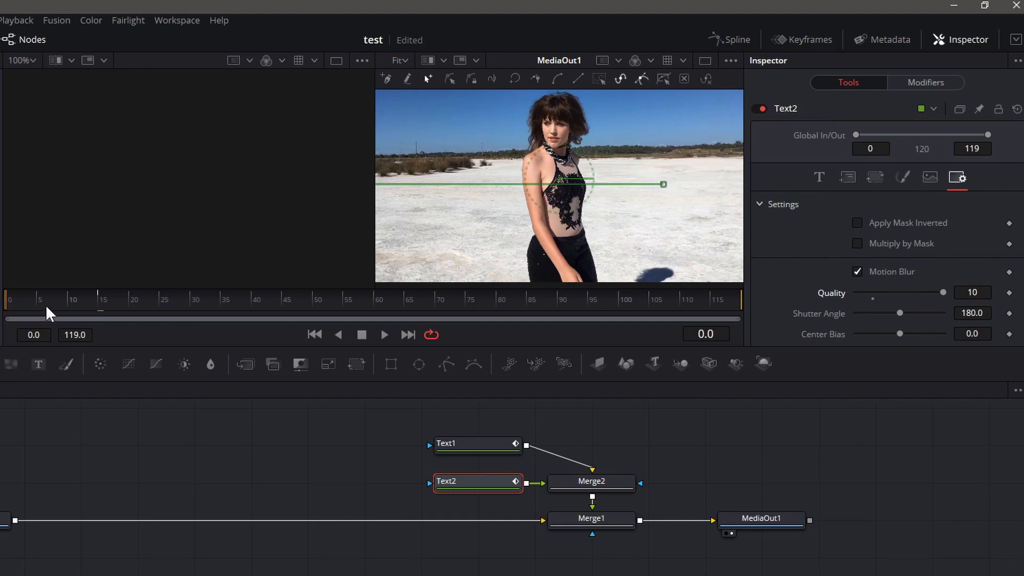
pyautogui.press('space')
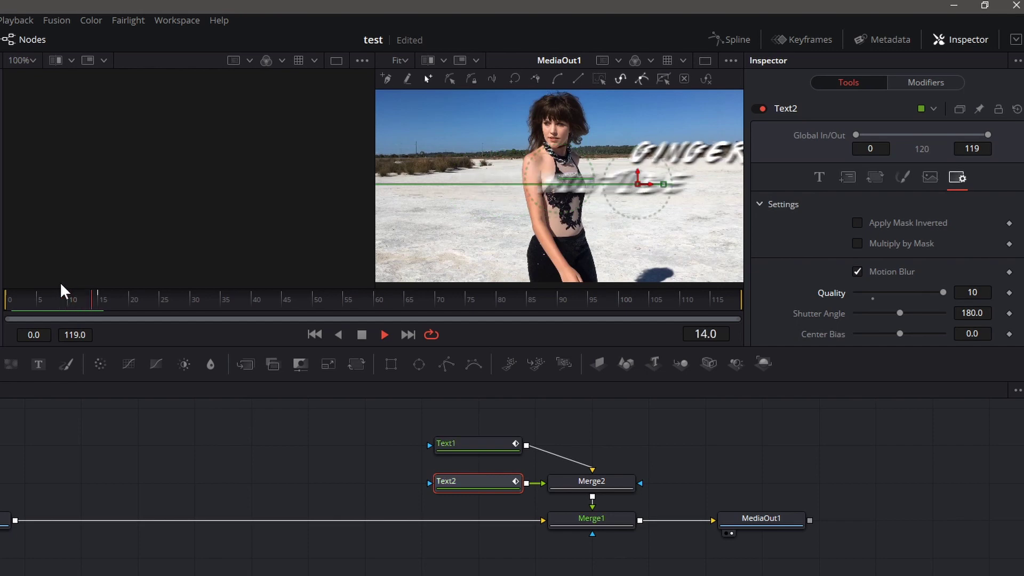
pyautogui.press('space')
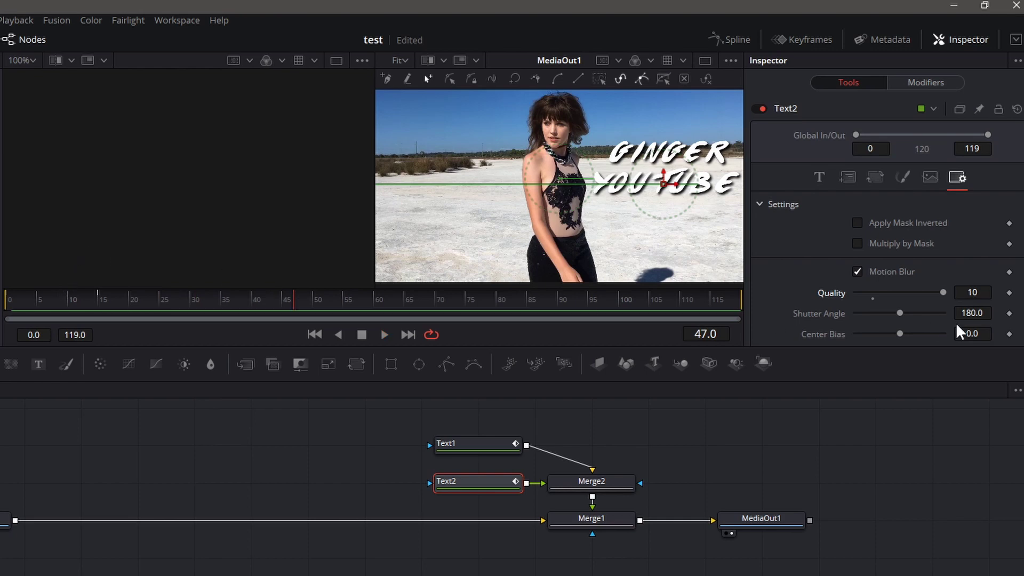
# Keyframe YOUTUBE's position at frame 105 and slide it off the right edge at the end
pyautogui.click(650, 308)
pyautogui.click(847, 178)
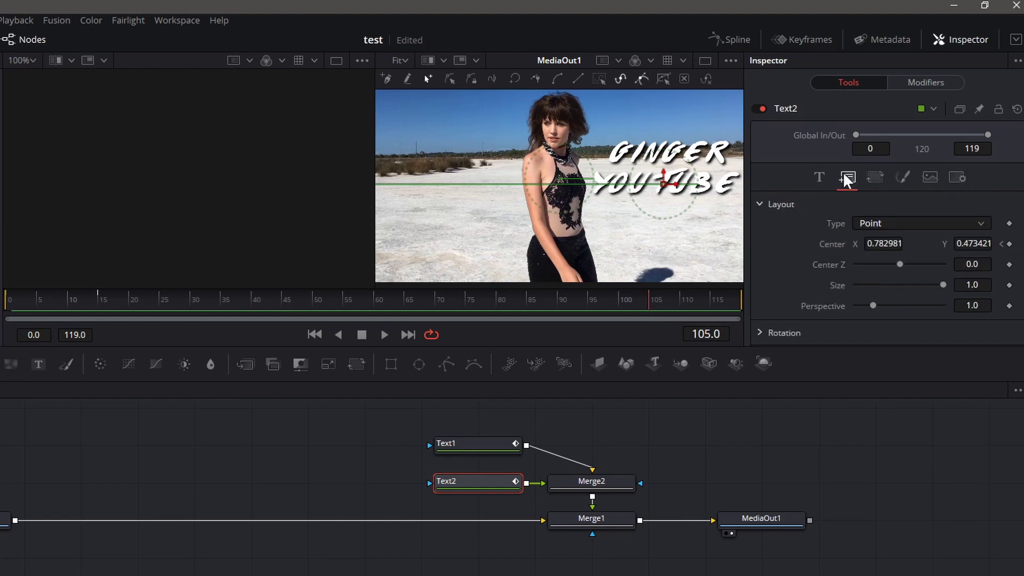
pyautogui.click(1008, 243)
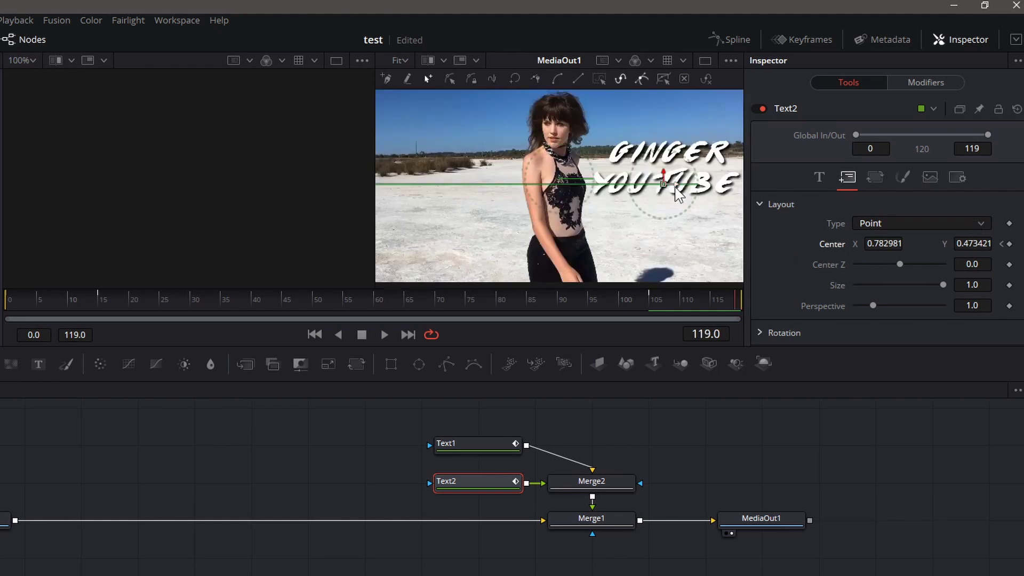
pyautogui.moveTo(682, 192); pyautogui.dragTo(812, 226)
pyautogui.rightClick(836, 218)
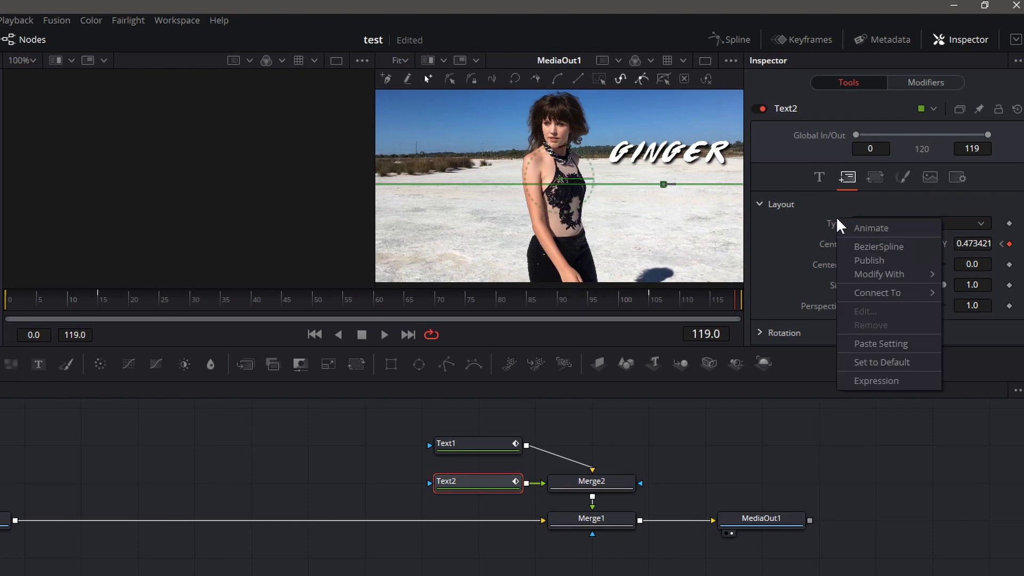
# Set a position keyframe for GINGER at frame 105
pyautogui.click(476, 448)
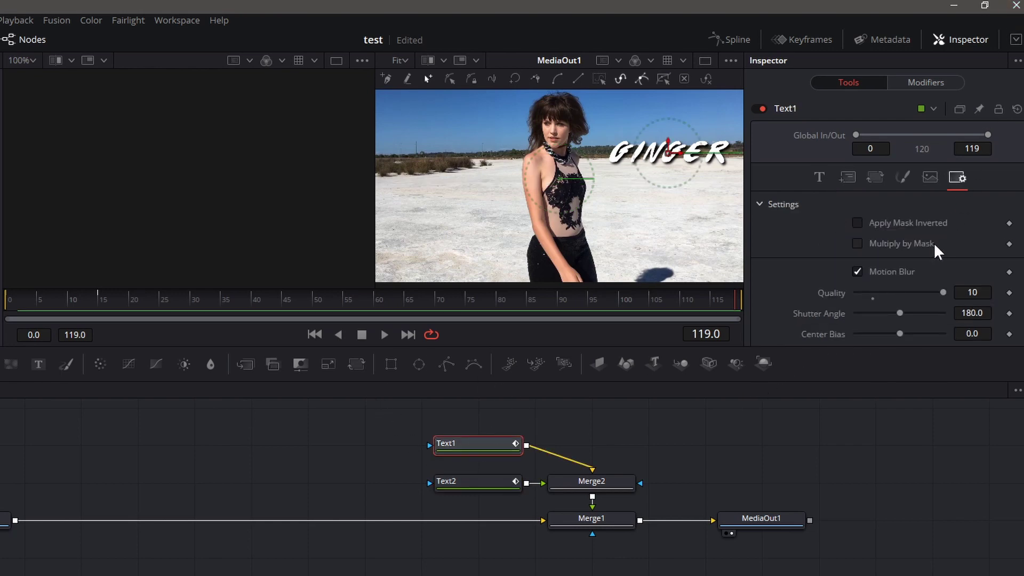
pyautogui.click(847, 177)
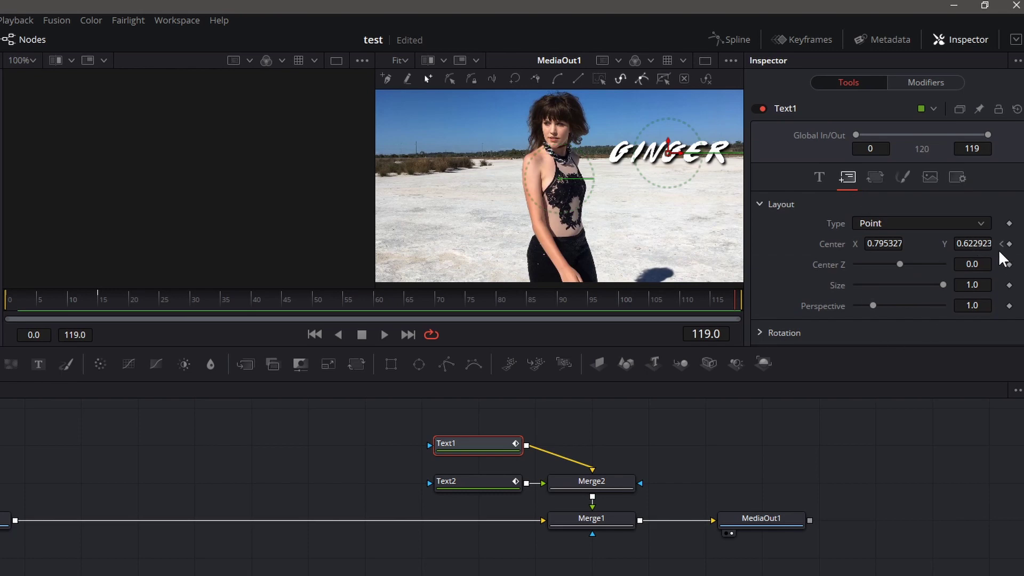
pyautogui.press('j')
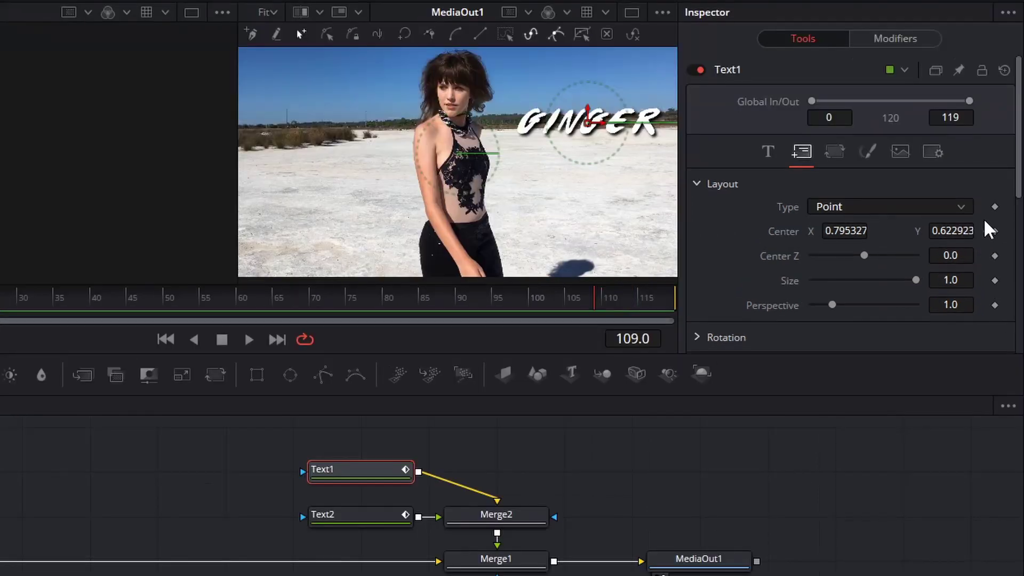
pyautogui.press('k')
pyautogui.click(1009, 243)
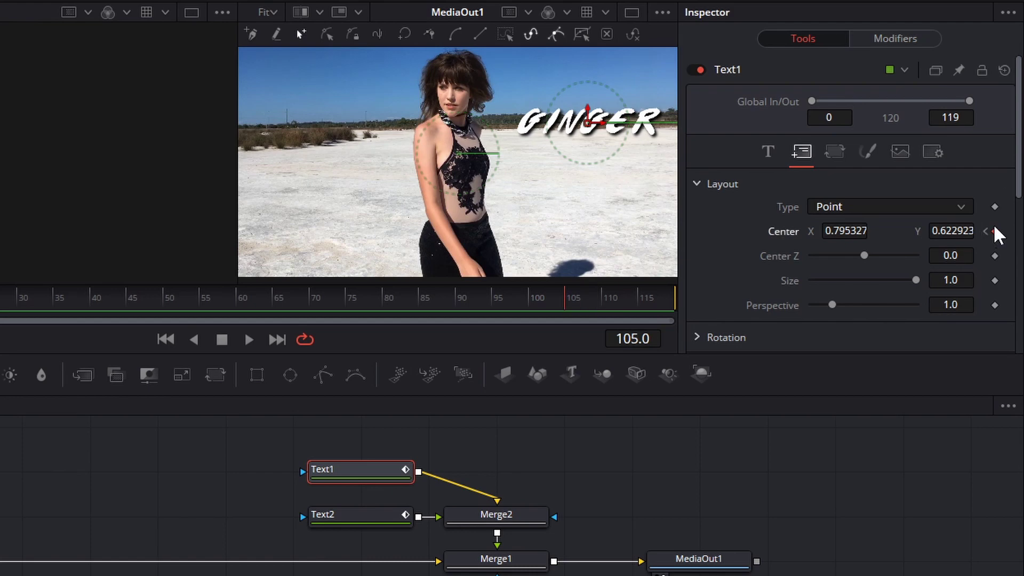
# Move GINGER off the left edge at the last frame, then play the titles and stop at frame 79
pyautogui.press('l')
pyautogui.moveTo(831, 223); pyautogui.dragTo(745, 222)
pyautogui.press('Left')
pyautogui.press('j')
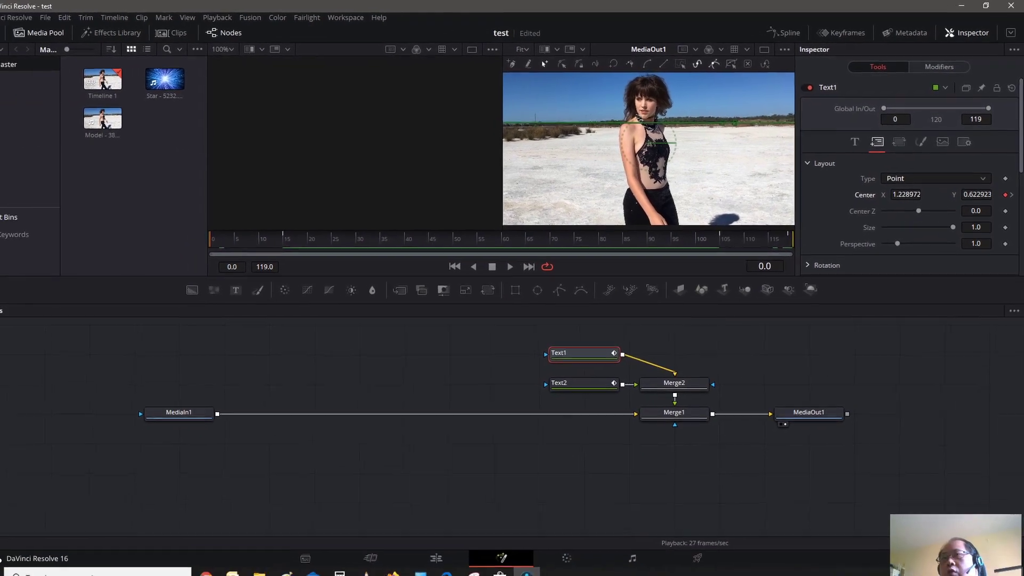
pyautogui.press('l')
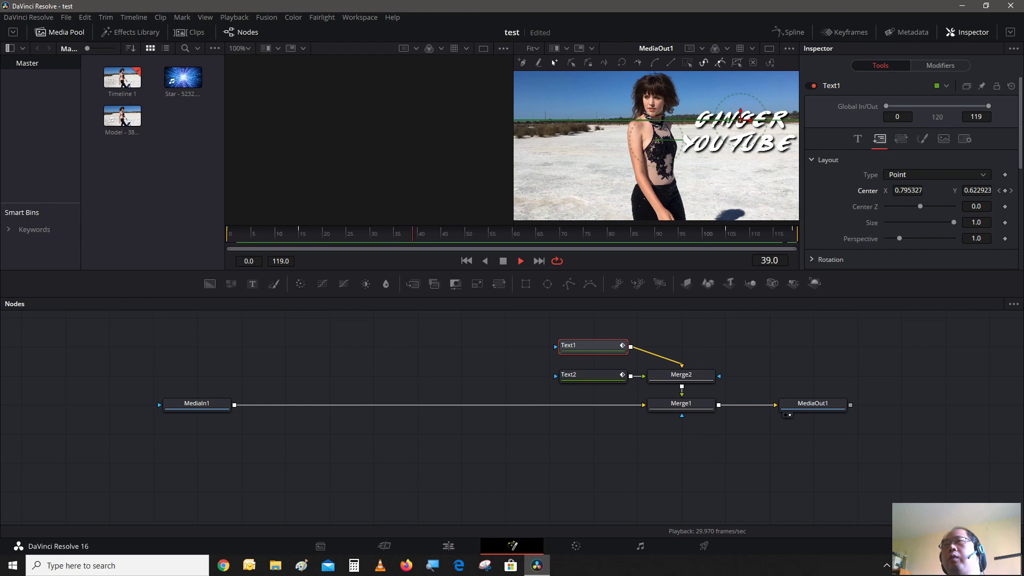
pyautogui.press('space')
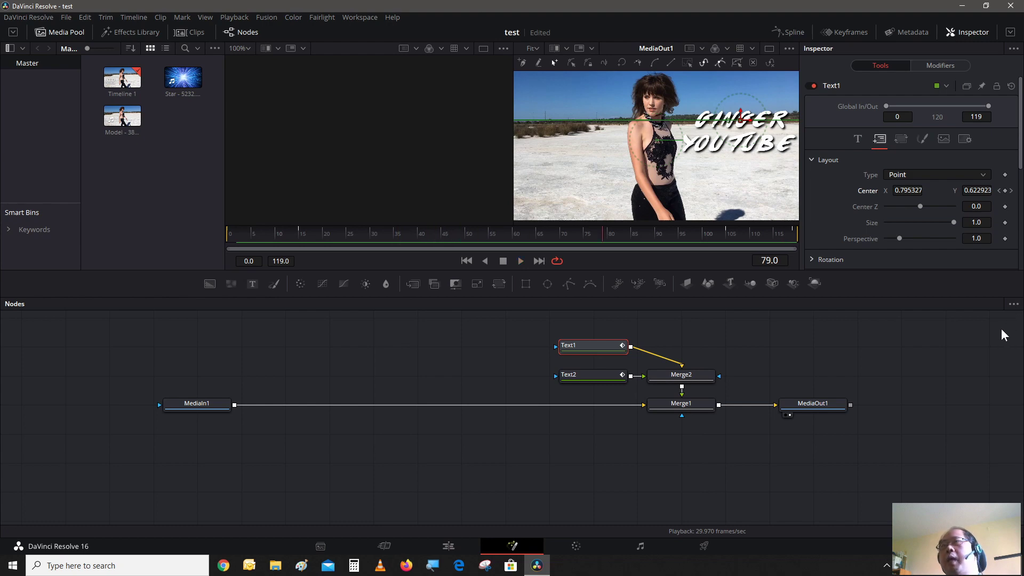
# Copy the MediaIn1 node and paste it as MediaIn1_1
pyautogui.click(218, 404)
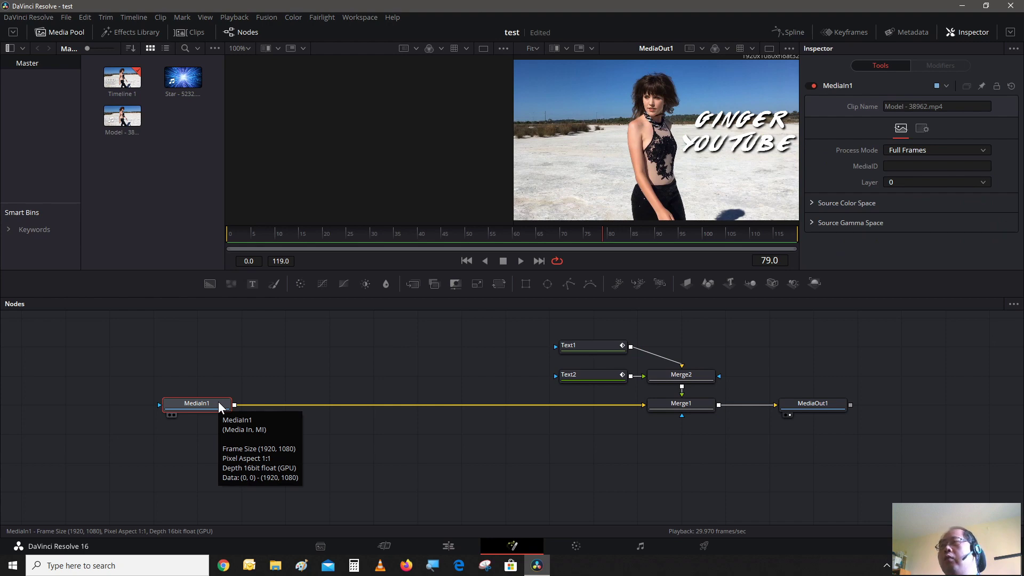
pyautogui.rightClick(220, 405)
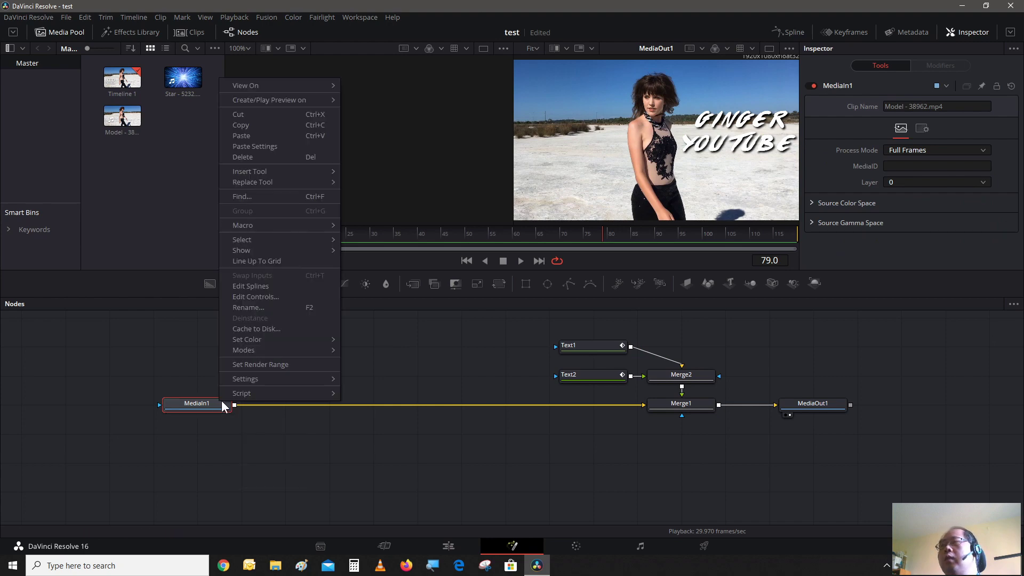
pyautogui.click(271, 124)
pyautogui.click(328, 350)
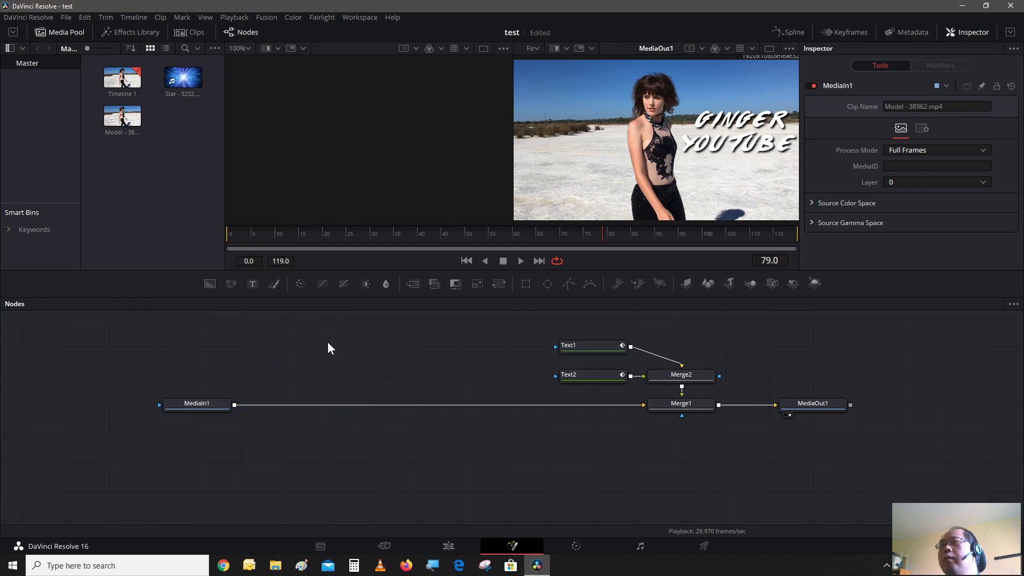
pyautogui.rightClick(327, 344)
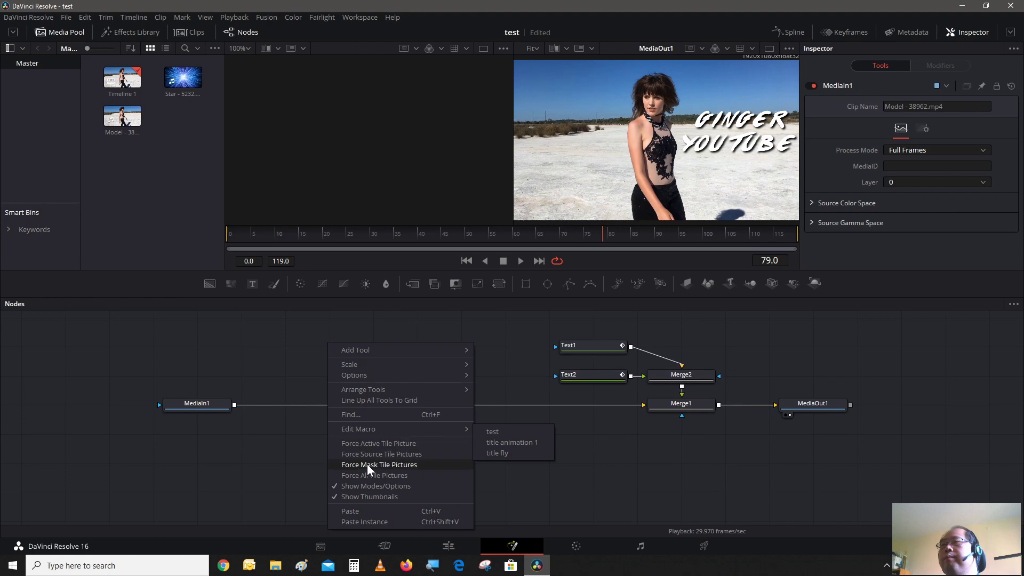
pyautogui.click(418, 510)
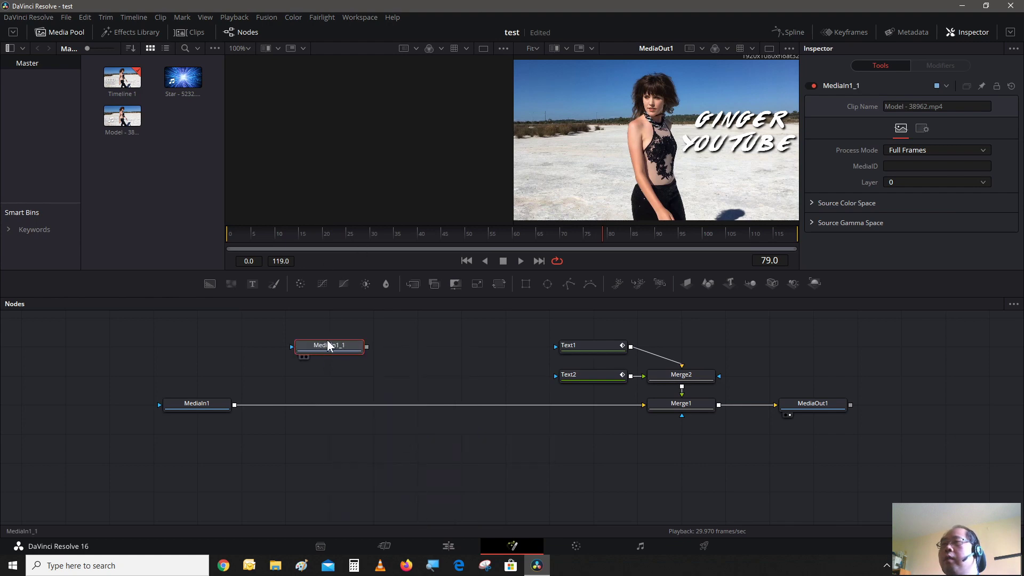
# Place MediaIn1_1 just above MediaIn1 and show it in the viewer
pyautogui.moveTo(327, 345); pyautogui.dragTo(228, 357)
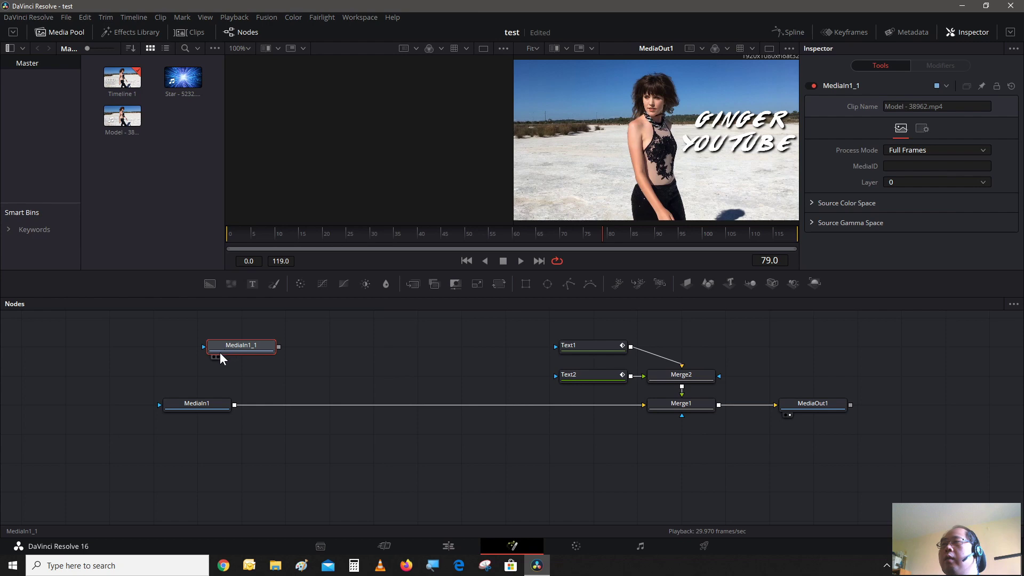
pyautogui.click(218, 357)
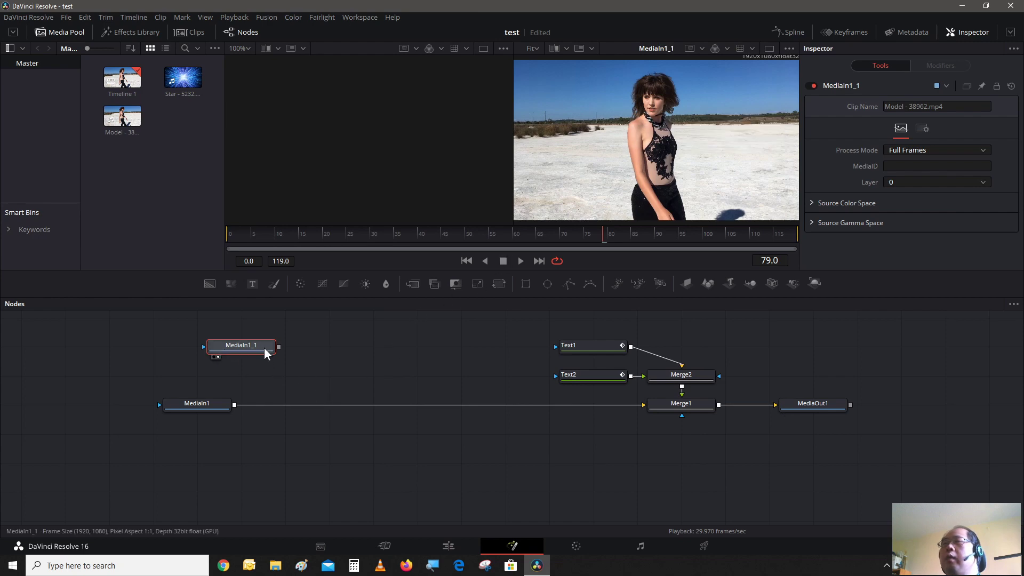
pyautogui.moveTo(264, 348); pyautogui.dragTo(259, 372)
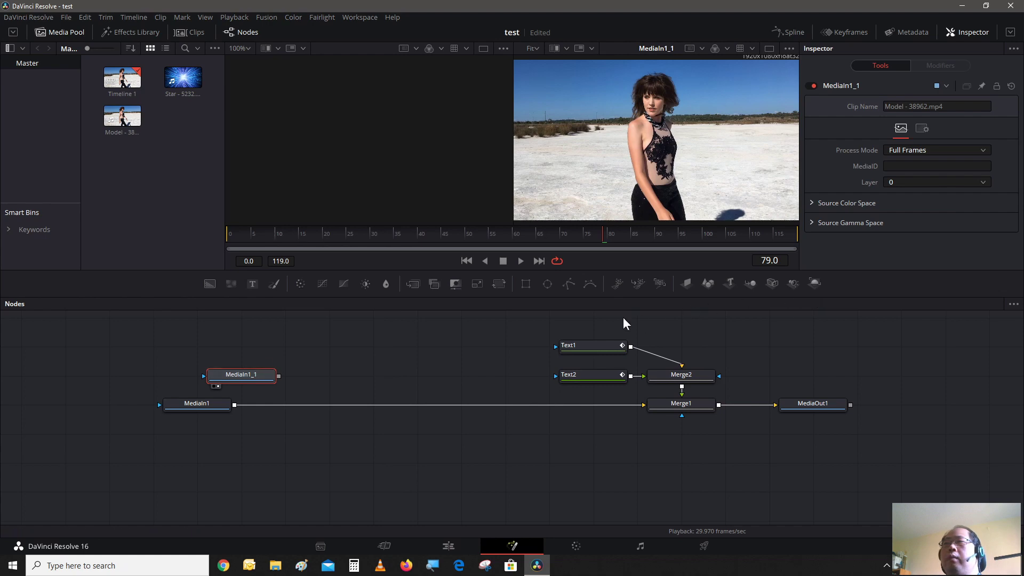
# Attach an inverted Polygon1 mask to MediaIn1_1, then enlarge the viewer into a single large view
pyautogui.click(571, 284)
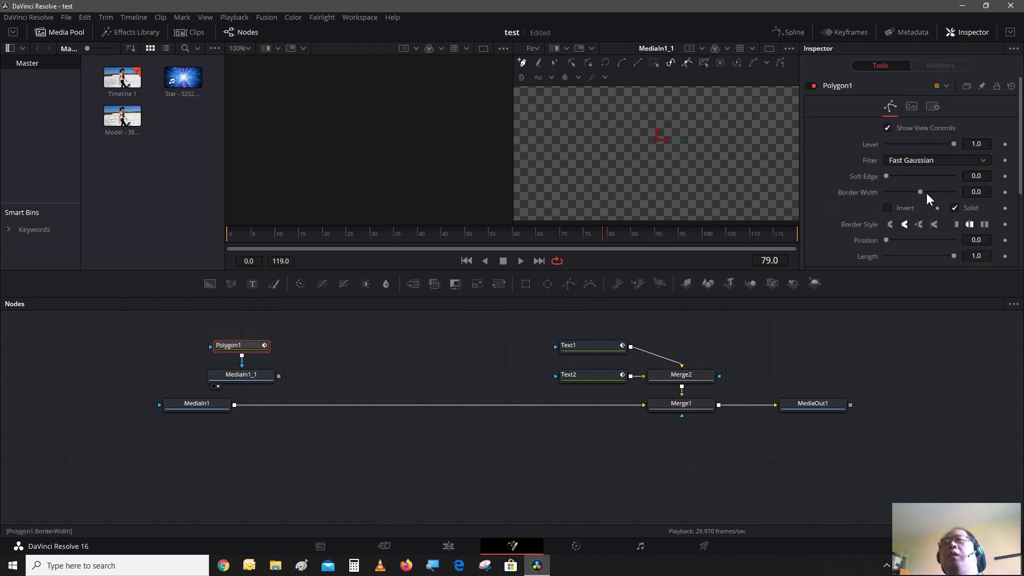
pyautogui.click(888, 208)
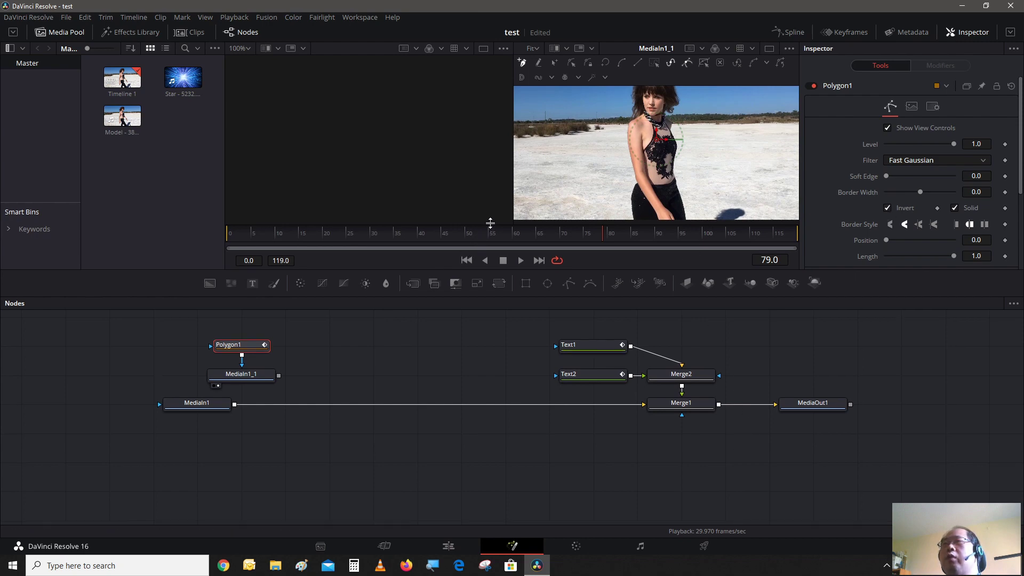
pyautogui.moveTo(488, 225); pyautogui.dragTo(496, 351)
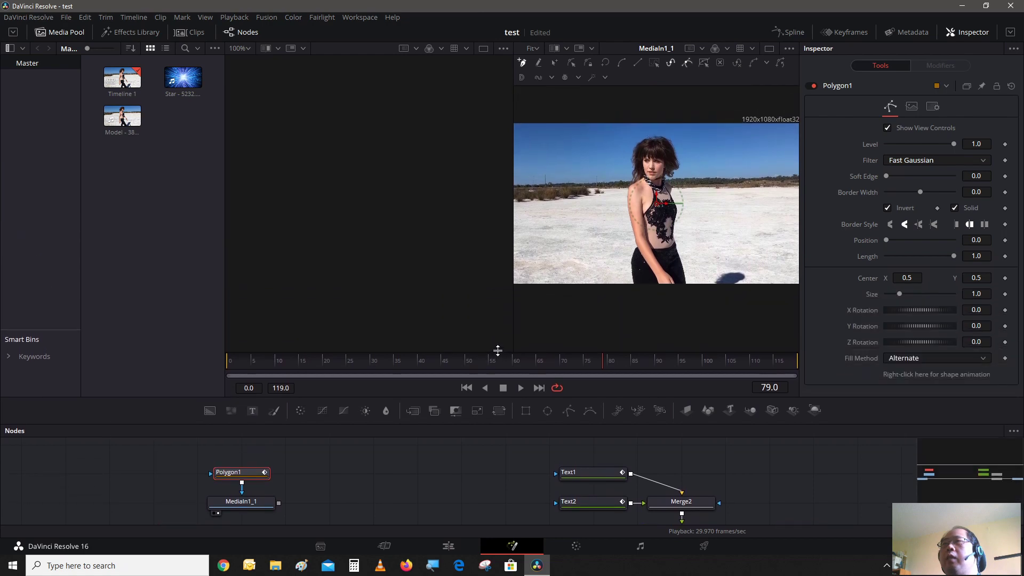
pyautogui.click(771, 51)
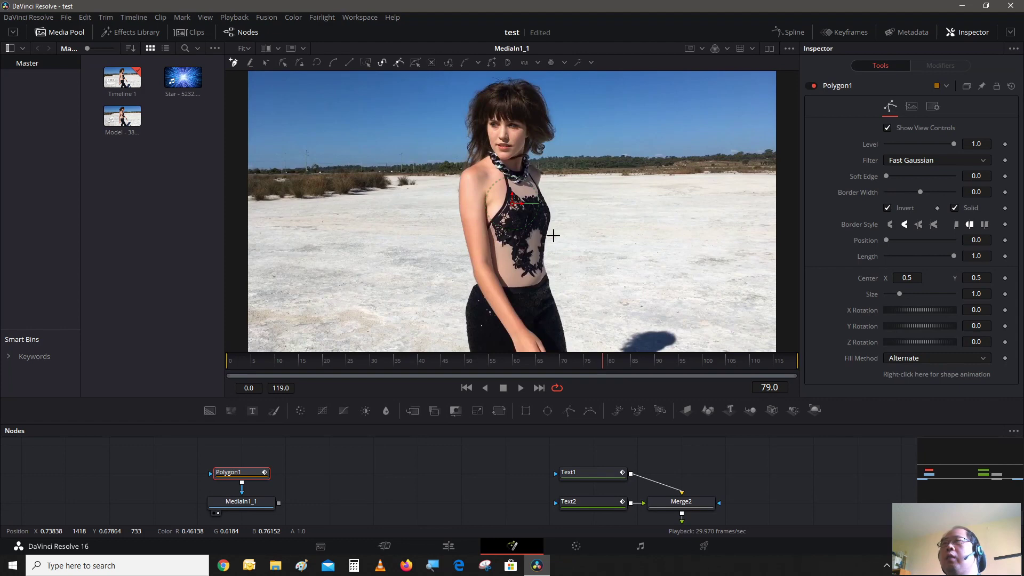
# Place mask points from the model's waist up her left side, arm, shoulder and neck
pyautogui.click(467, 349)
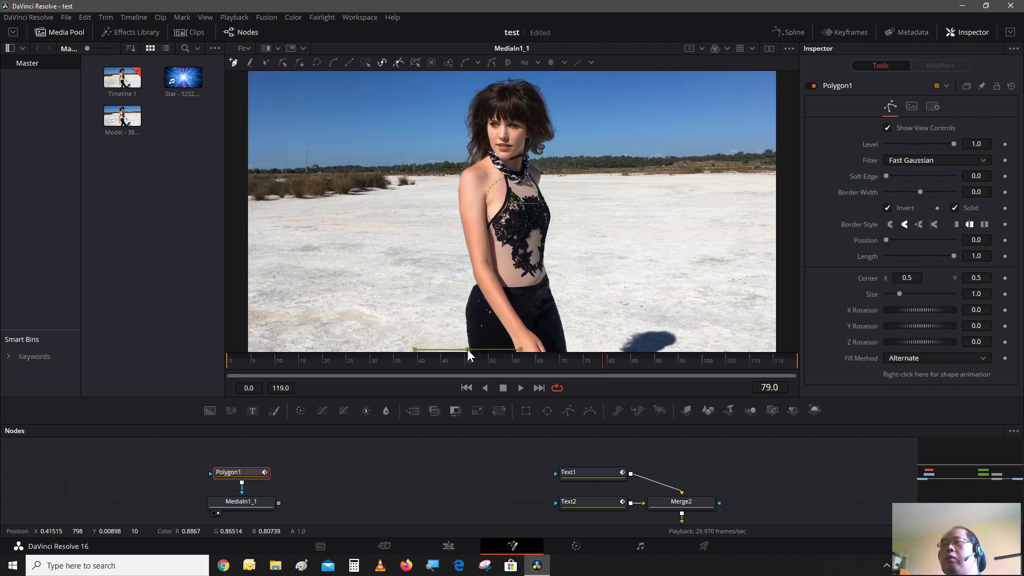
pyautogui.click(465, 325)
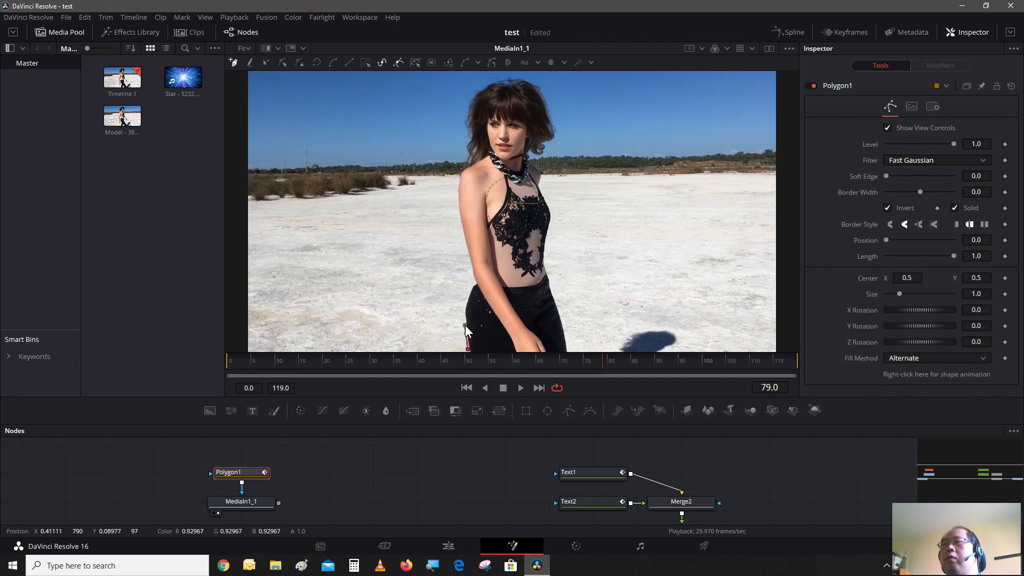
pyautogui.click(468, 291)
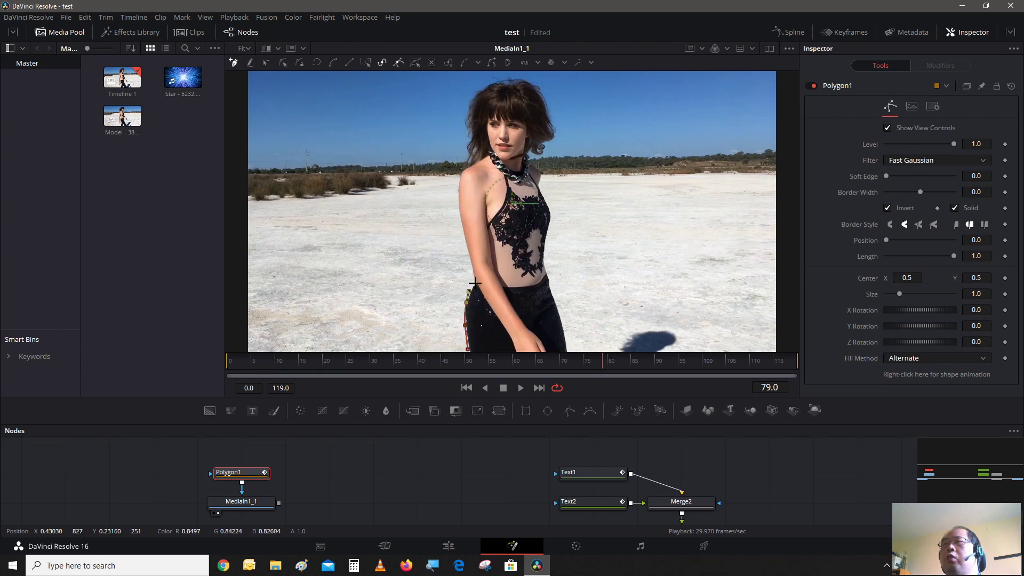
pyautogui.click(474, 283)
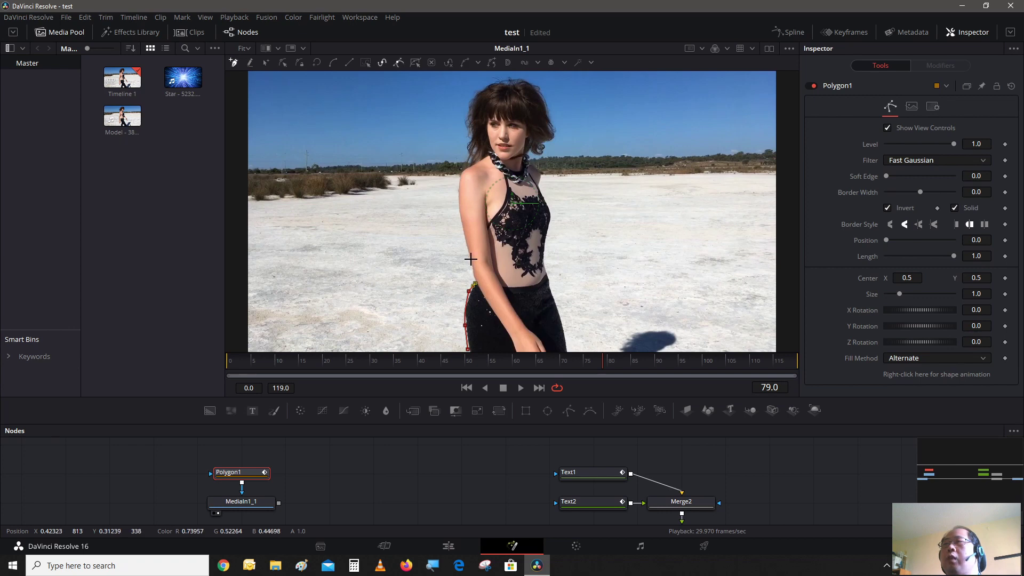
pyautogui.click(470, 260)
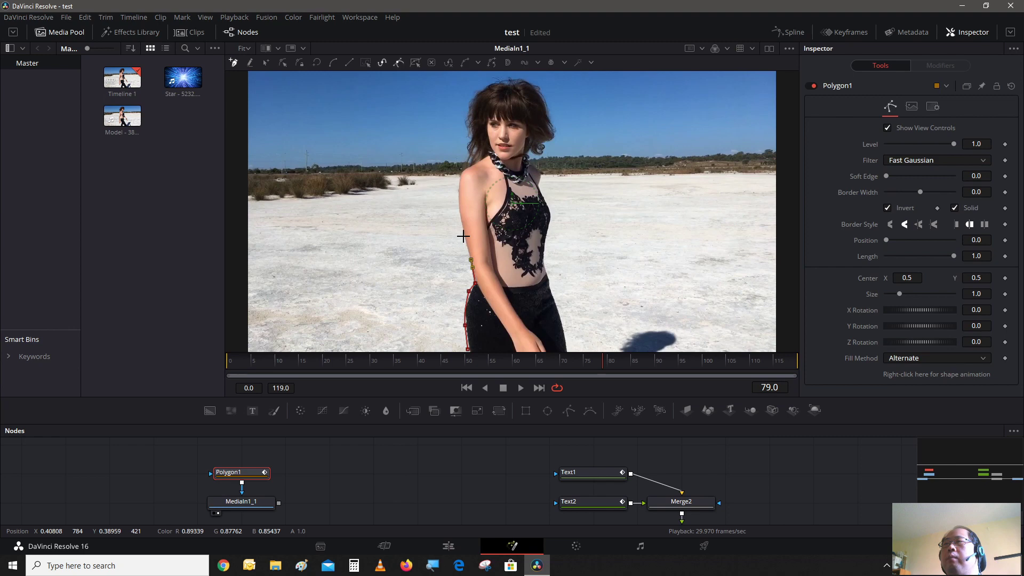
pyautogui.click(464, 233)
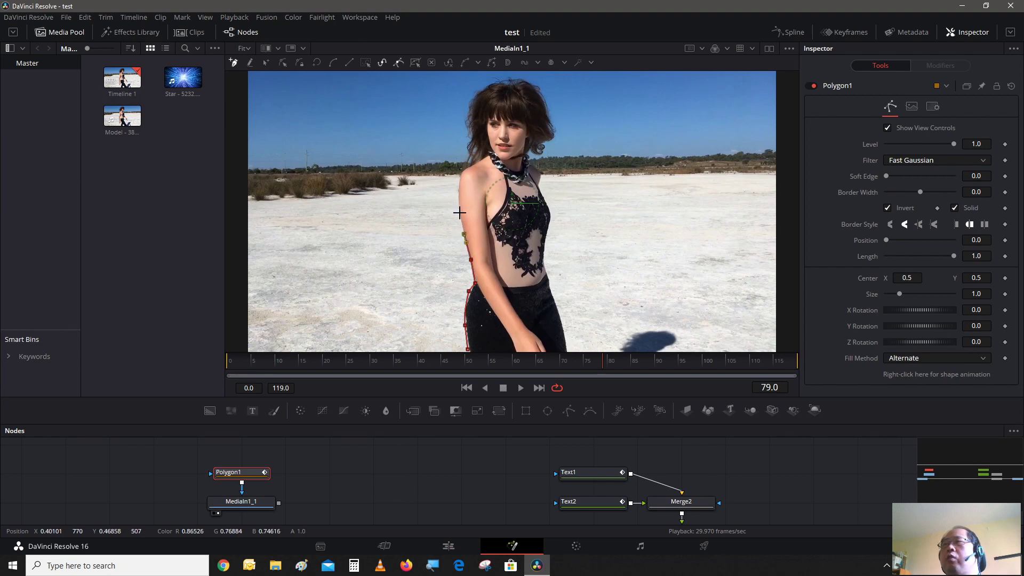
pyautogui.click(459, 213)
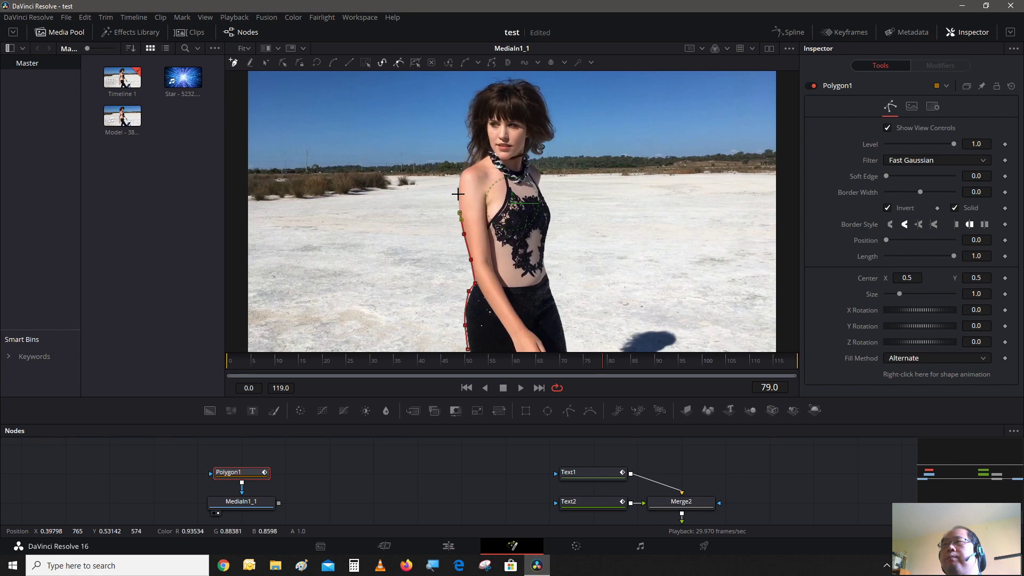
pyautogui.click(457, 194)
pyautogui.click(462, 171)
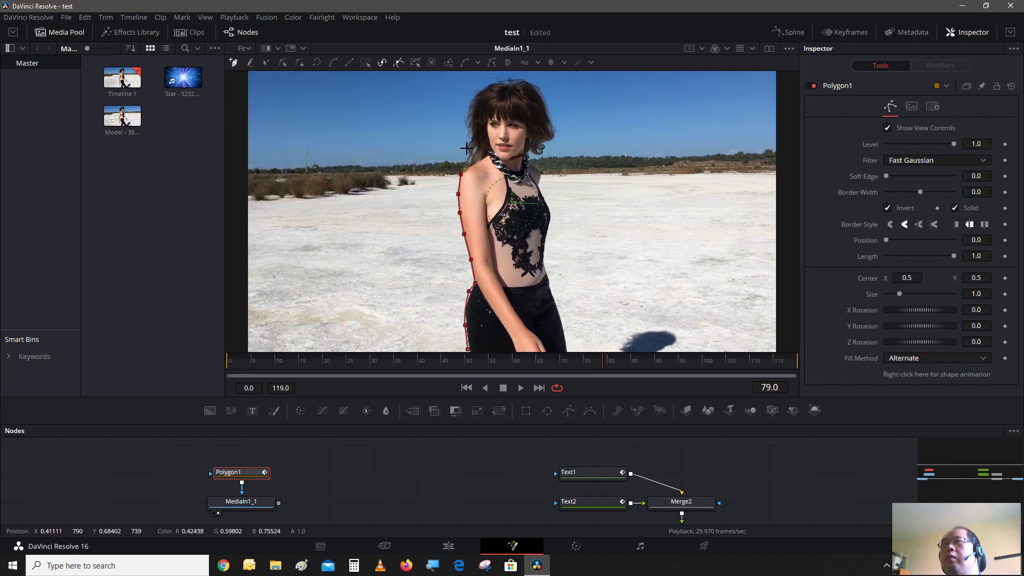
pyautogui.click(469, 153)
pyautogui.click(467, 138)
pyautogui.click(464, 118)
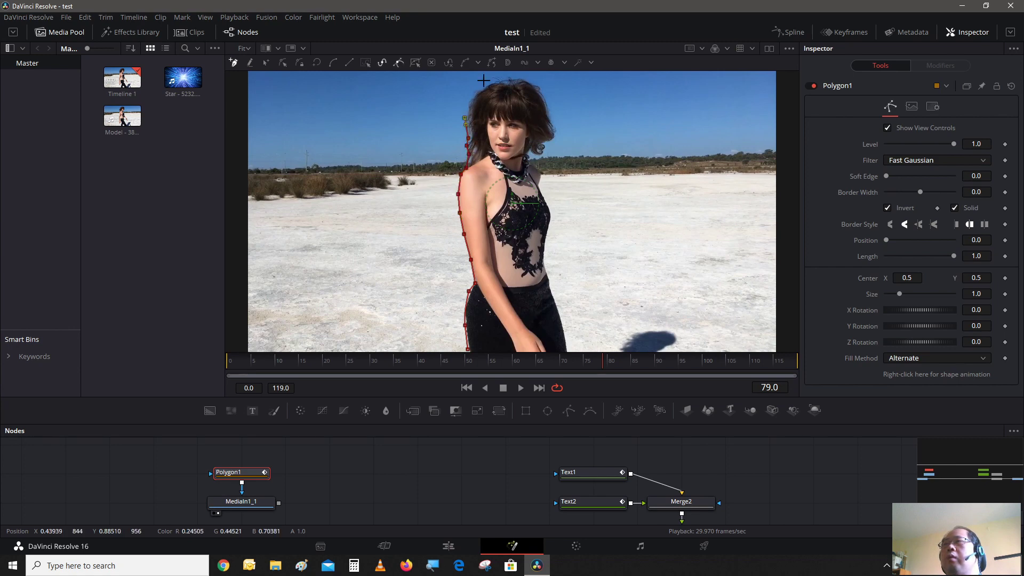
# Arc the outline over the top of her hair and start down its right side
pyautogui.click(467, 99)
pyautogui.click(476, 93)
pyautogui.click(507, 80)
pyautogui.click(516, 77)
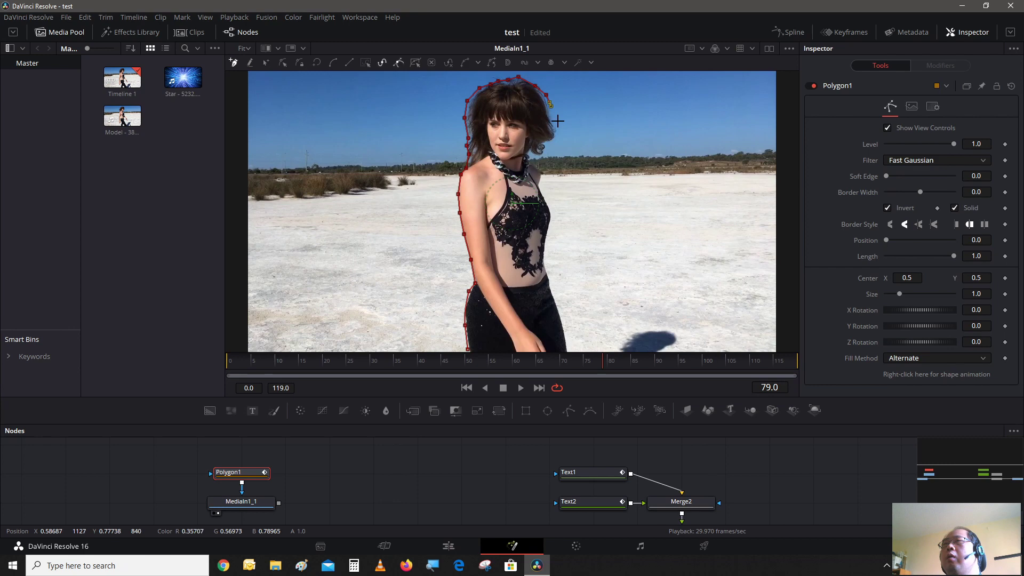
pyautogui.click(551, 106)
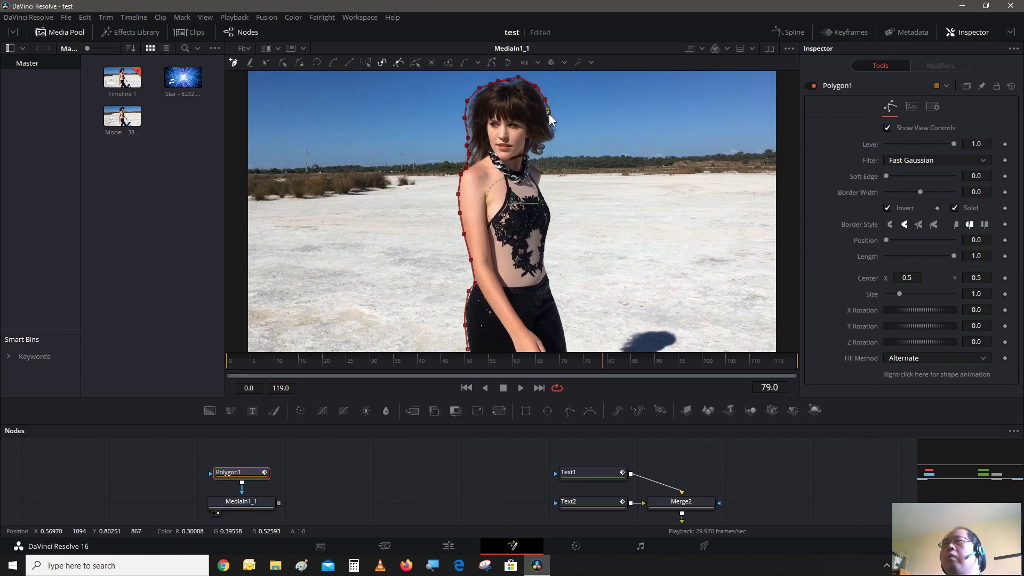
pyautogui.click(556, 131)
pyautogui.click(555, 142)
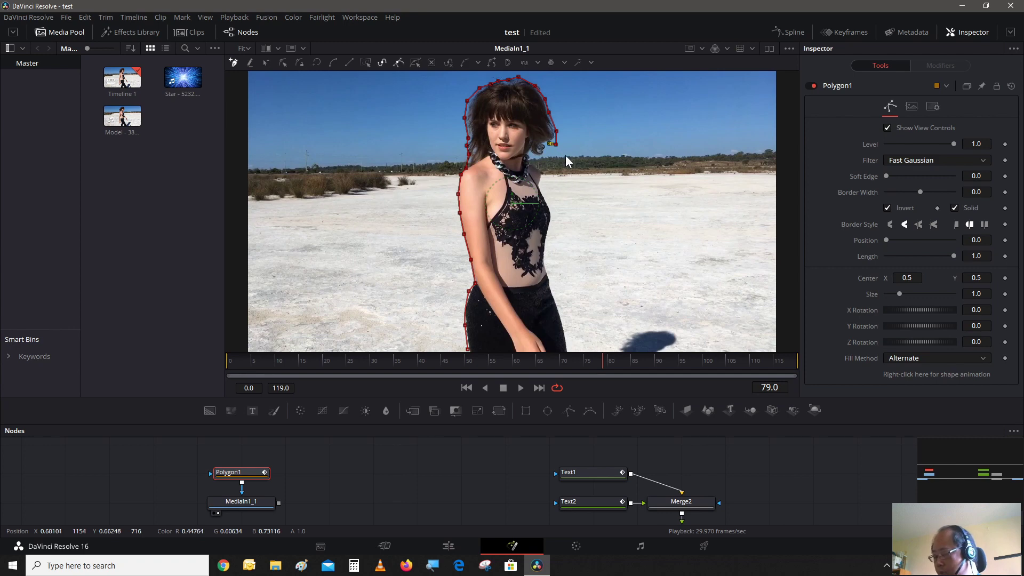
# Trace the mask down the hair's right edge, under the tips, past the necklace and shoulder
pyautogui.scroll(2, 564, 148)
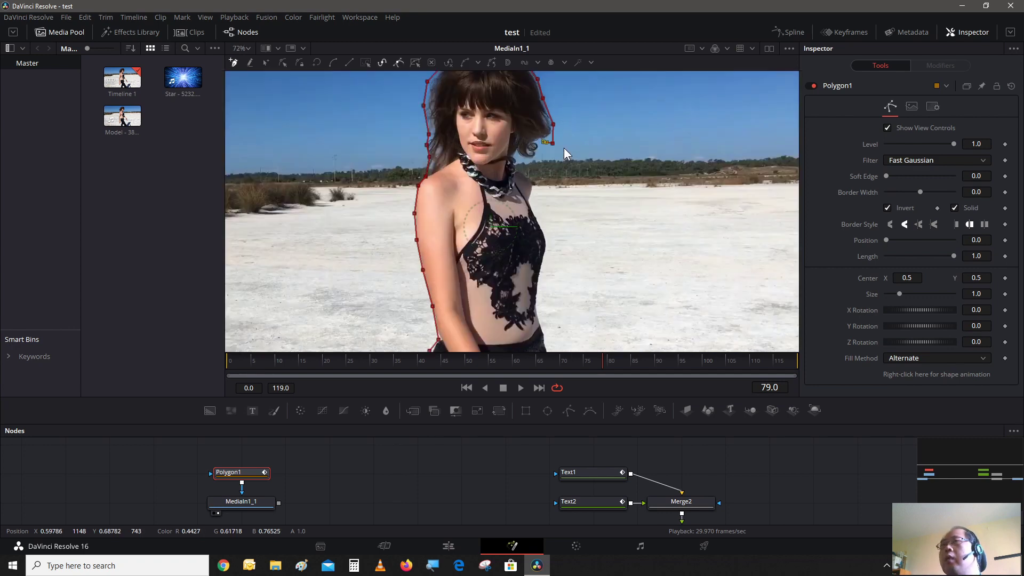
pyautogui.scroll(2, 563, 152)
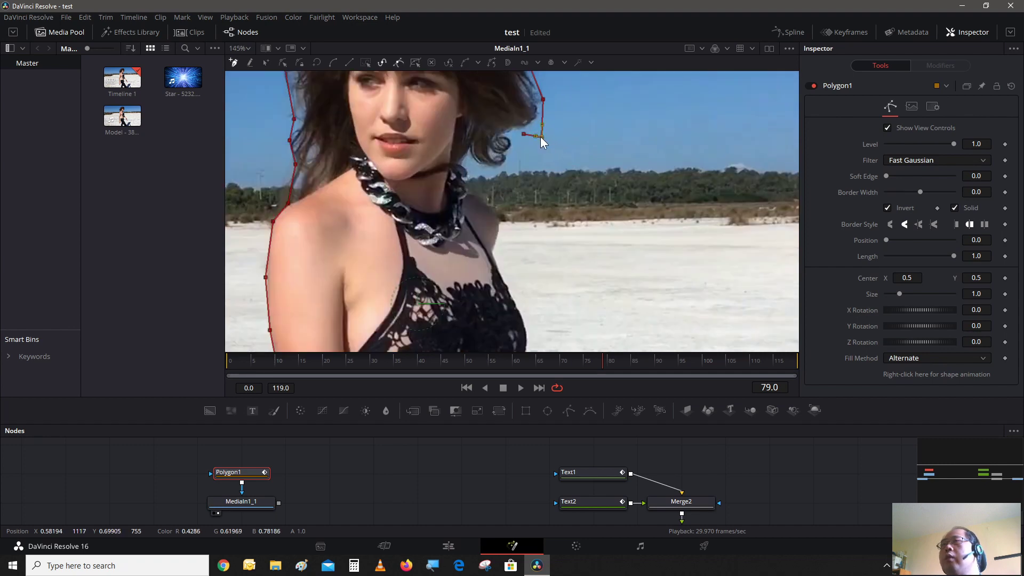
pyautogui.click(512, 134)
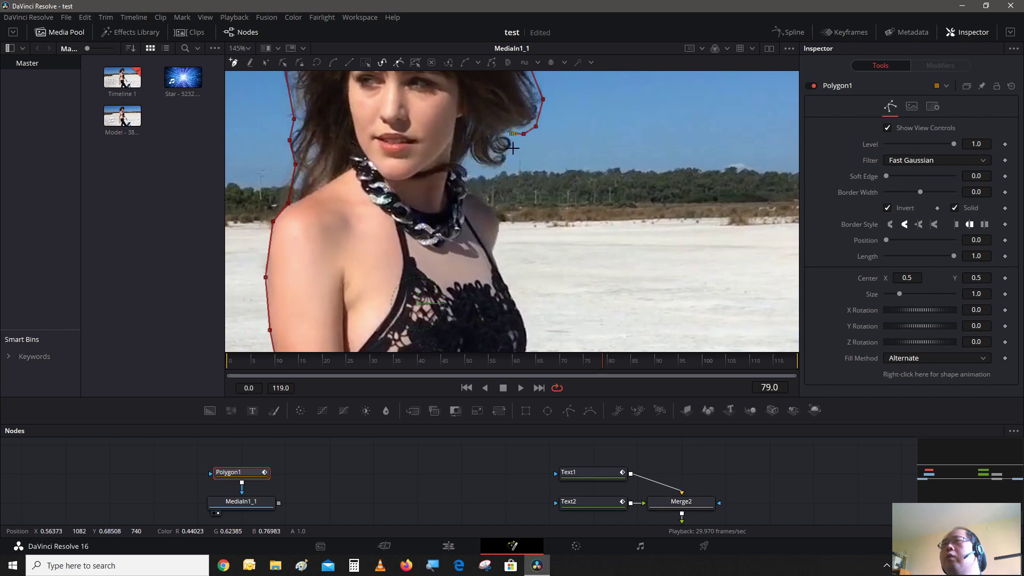
pyautogui.click(514, 148)
pyautogui.click(510, 155)
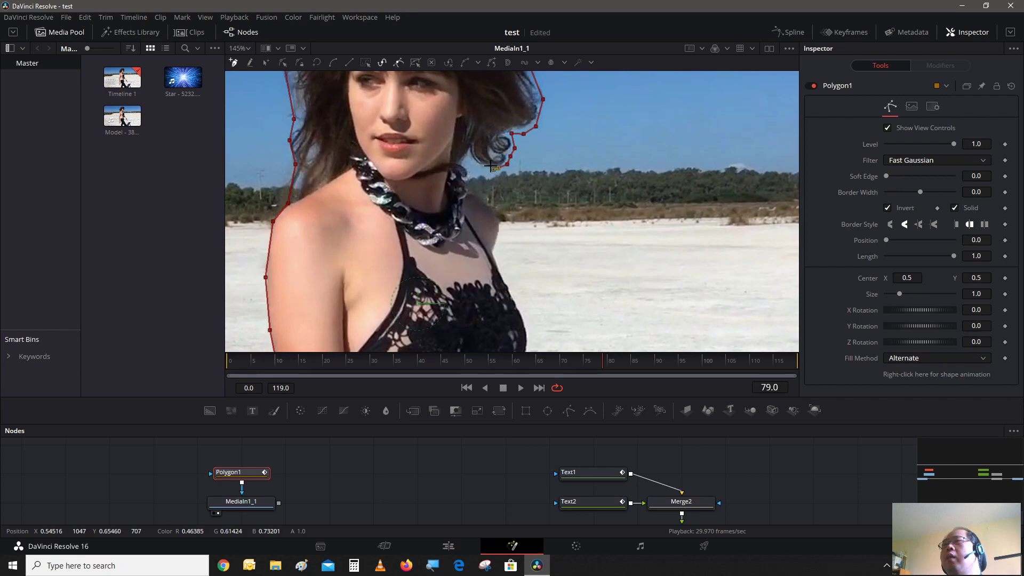
pyautogui.click(492, 168)
pyautogui.click(470, 162)
pyautogui.click(469, 166)
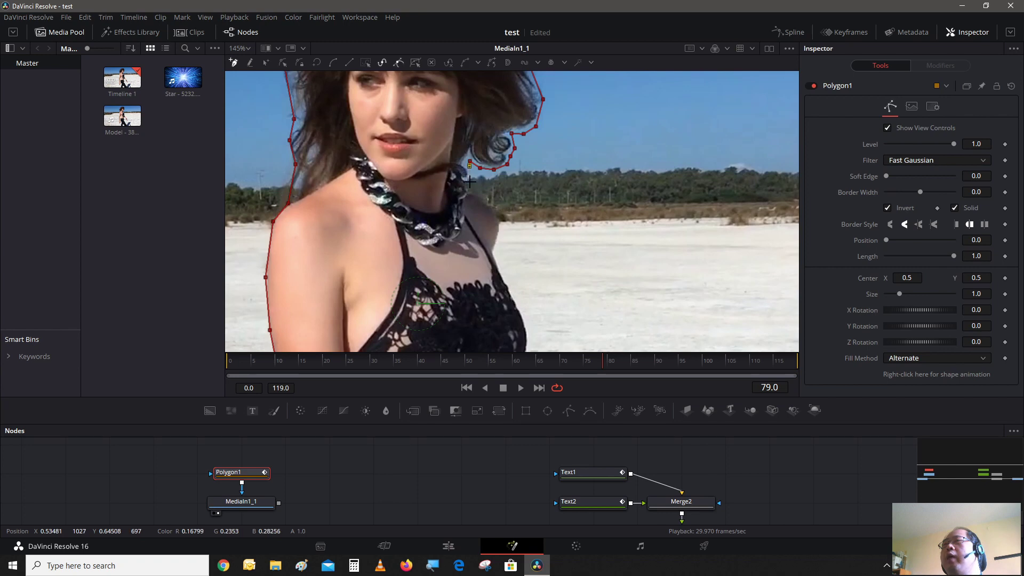
pyautogui.click(474, 188)
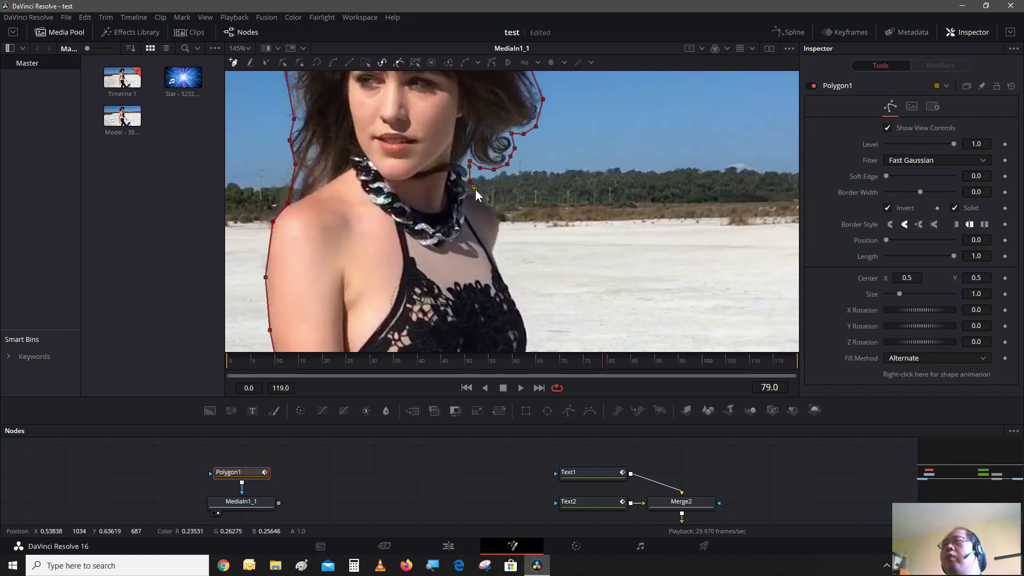
pyautogui.click(506, 229)
pyautogui.click(497, 232)
pyautogui.click(495, 245)
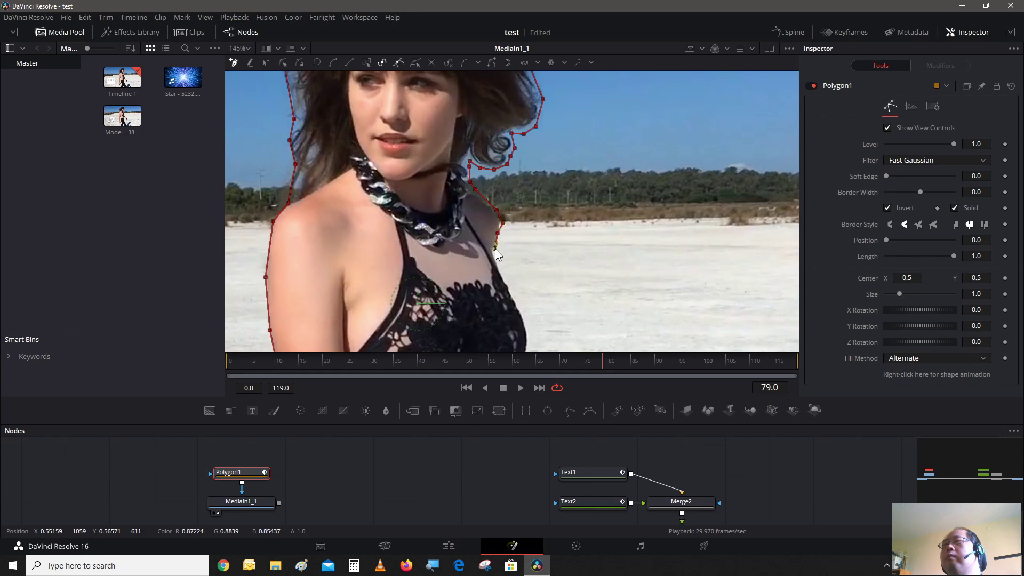
pyautogui.click(494, 257)
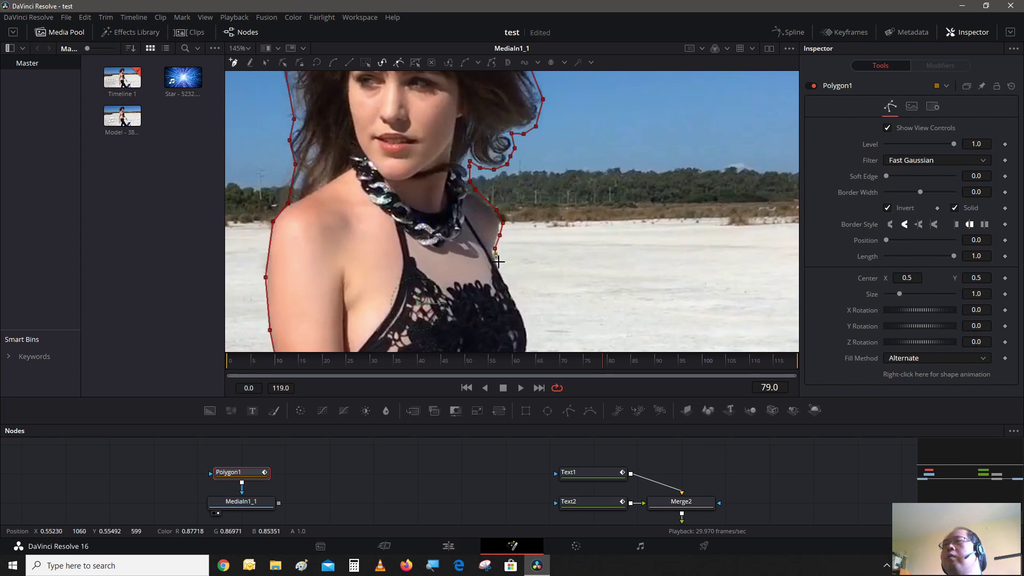
pyautogui.click(505, 276)
# Continue the mask down the chest and torso edge toward the waist
pyautogui.scroll(-3, 507, 276)
pyautogui.click(513, 170)
pyautogui.click(522, 184)
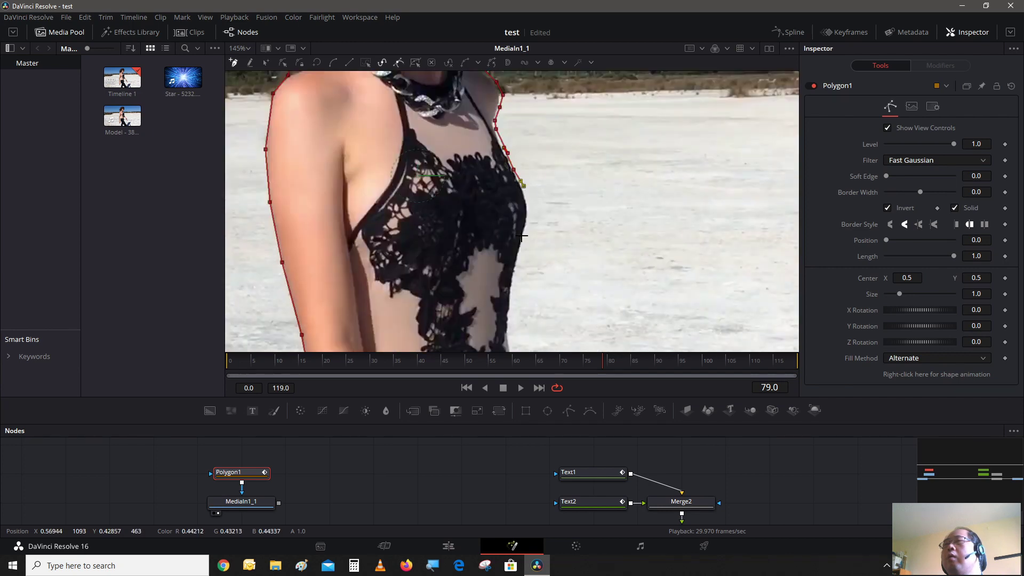
pyautogui.click(528, 206)
pyautogui.click(528, 229)
pyautogui.click(521, 245)
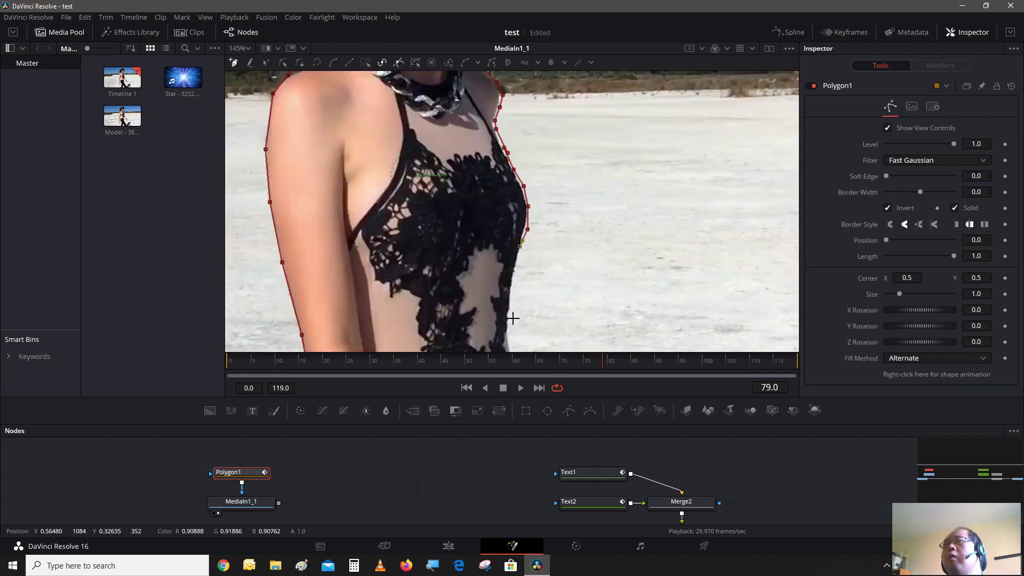
pyautogui.click(512, 284)
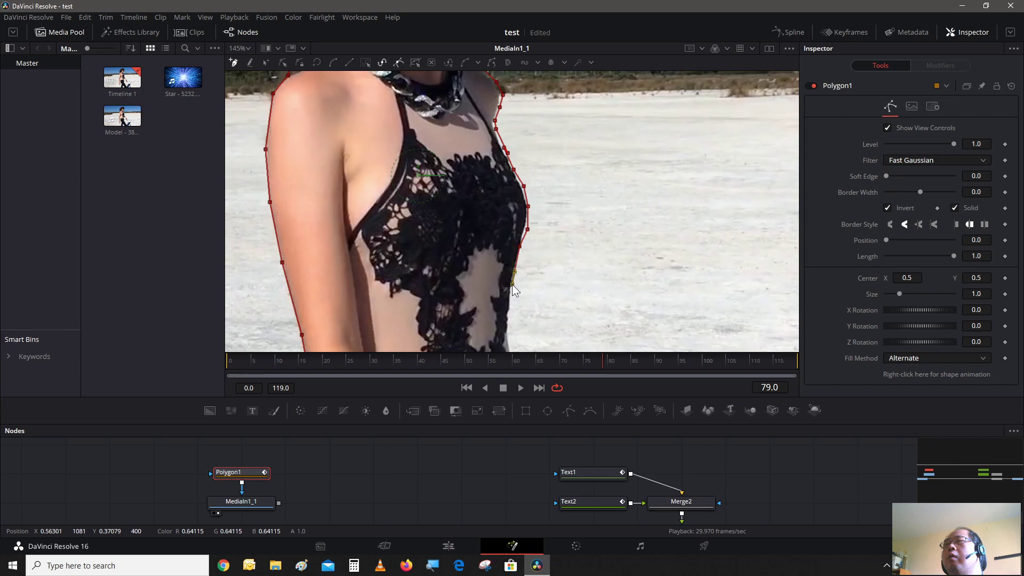
pyautogui.click(511, 319)
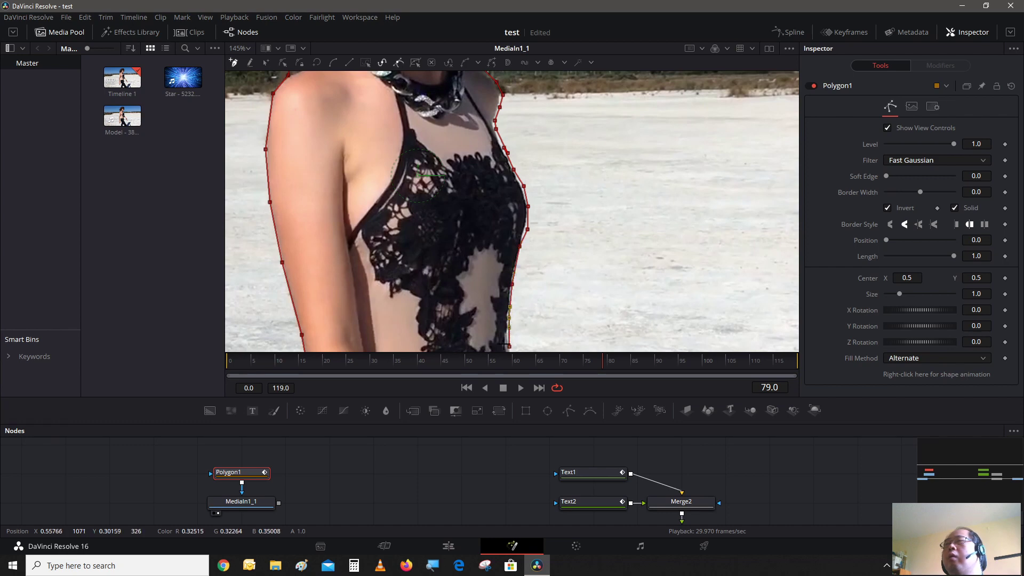
# Extend the outline along the lower torso, hip and the pants' right edge
pyautogui.scroll(-3, 511, 317)
pyautogui.click(516, 147)
pyautogui.click(525, 168)
pyautogui.click(533, 158)
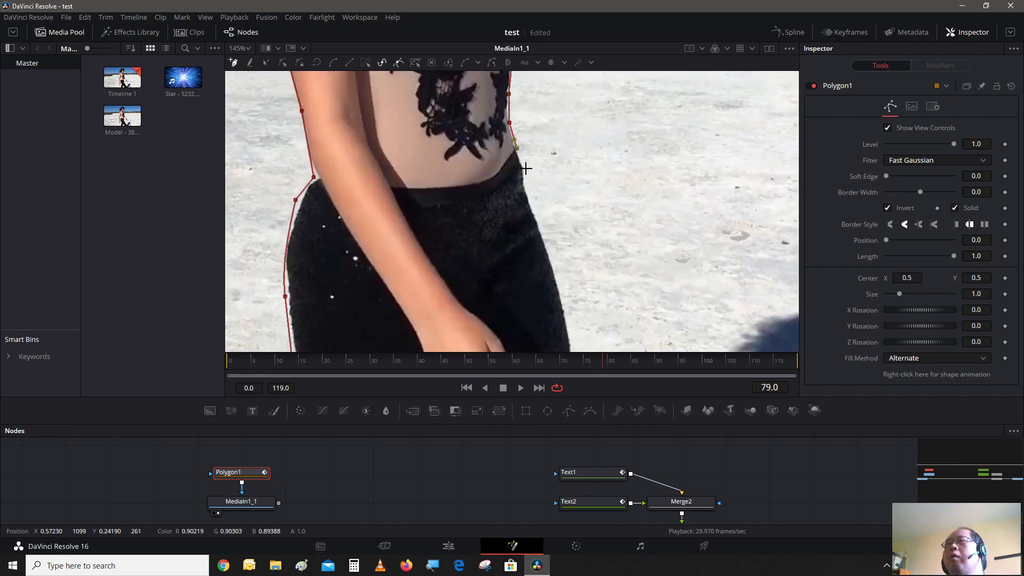
pyautogui.rightClick(537, 153)
pyautogui.press('Escape')
pyautogui.click(554, 262)
pyautogui.click(565, 307)
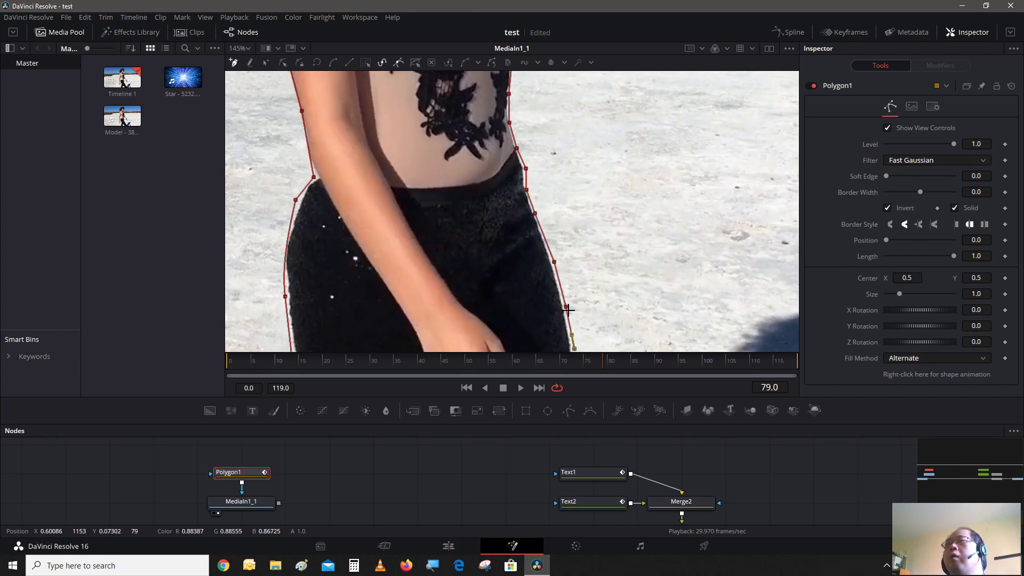
# Trace along the bottom of the frame and close the polygon at its first point
pyautogui.scroll(-3, 568, 309)
pyautogui.click(577, 213)
pyautogui.click(535, 228)
pyautogui.click(484, 232)
pyautogui.click(435, 234)
pyautogui.click(401, 234)
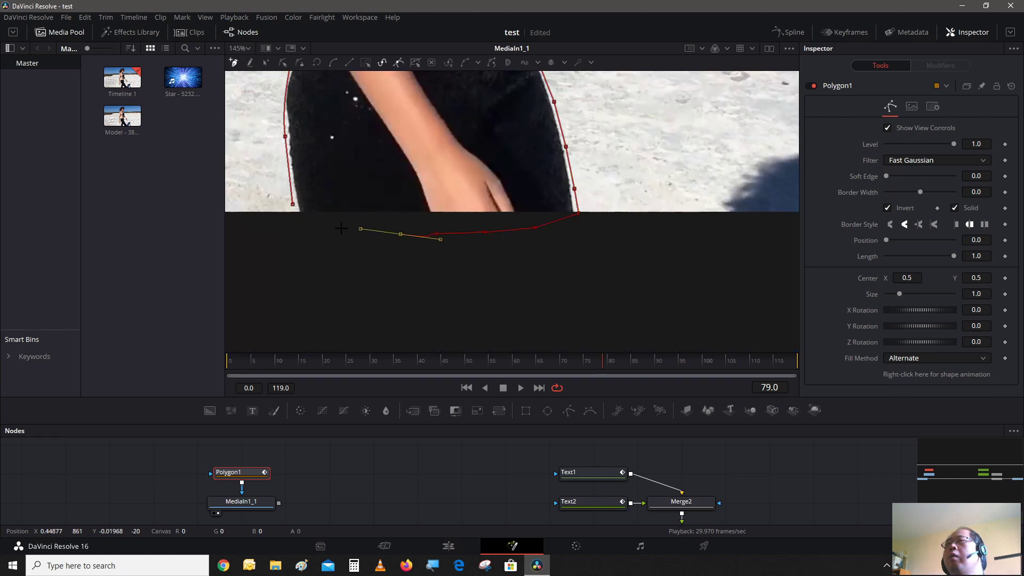
pyautogui.click(341, 228)
pyautogui.click(299, 222)
pyautogui.click(292, 203)
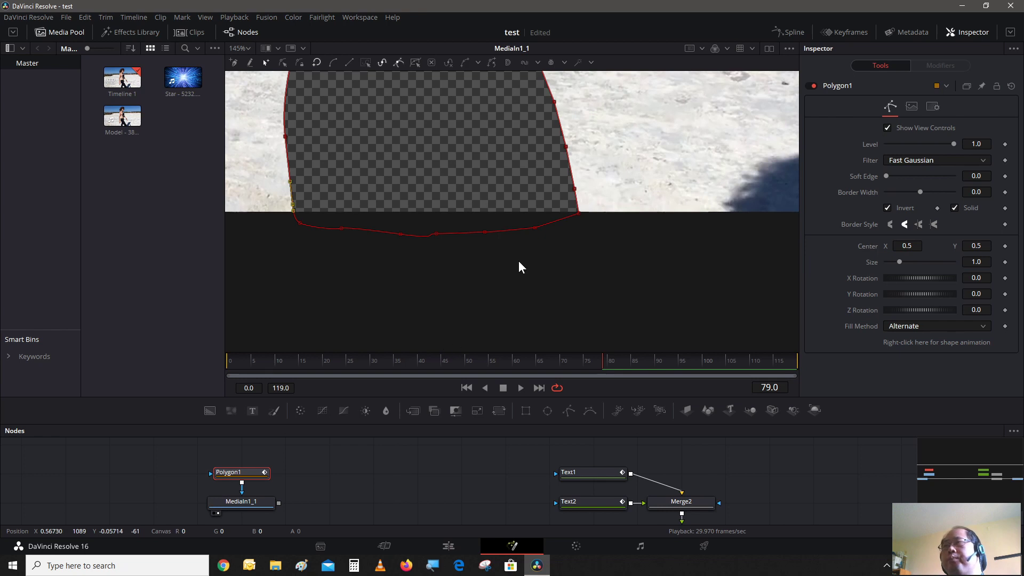
# Fit the whole frame in the viewer, enlarge the Nodes area, and switch to dual viewers
pyautogui.scroll(1, 520, 264)
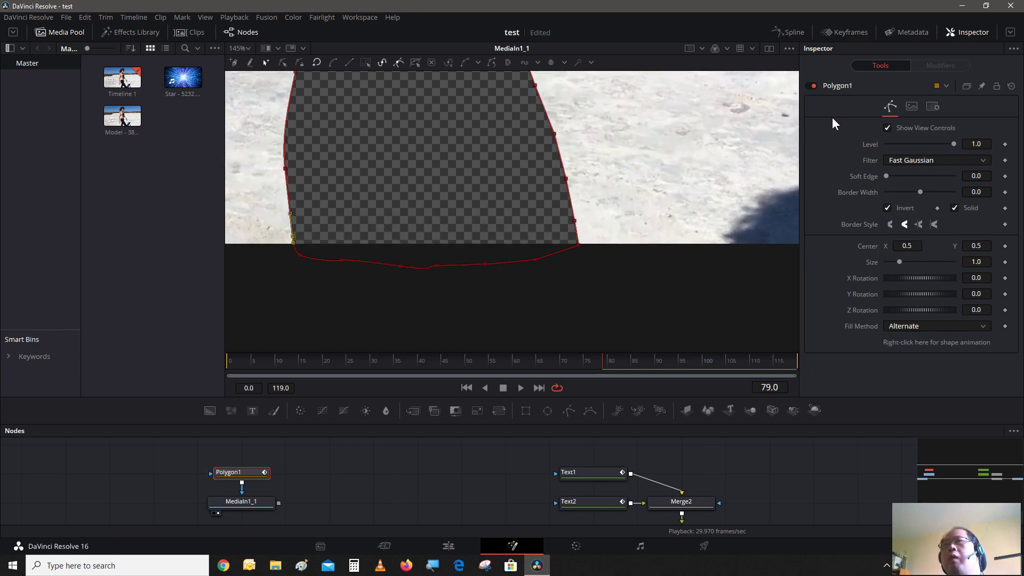
pyautogui.click(247, 51)
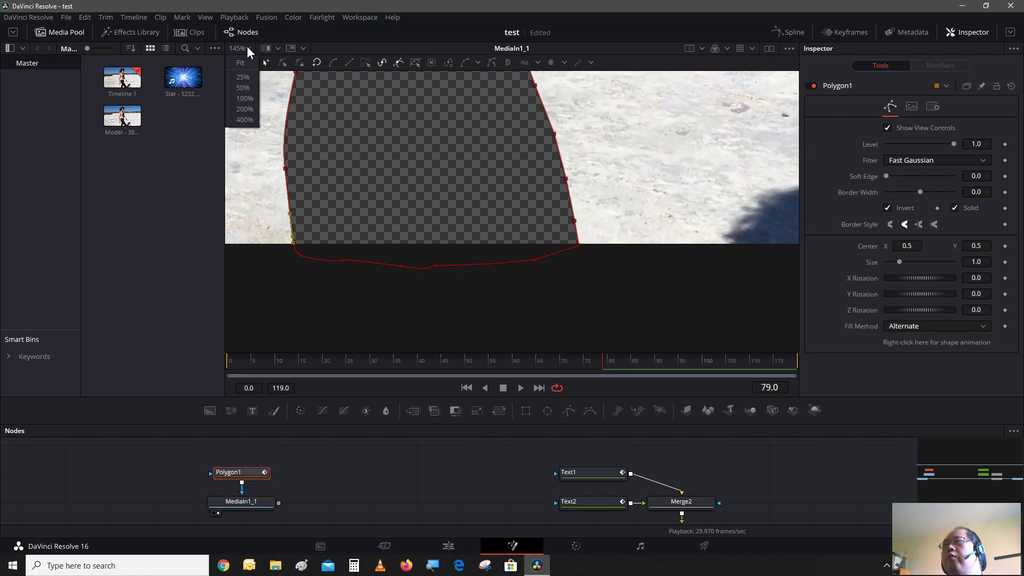
pyautogui.click(245, 61)
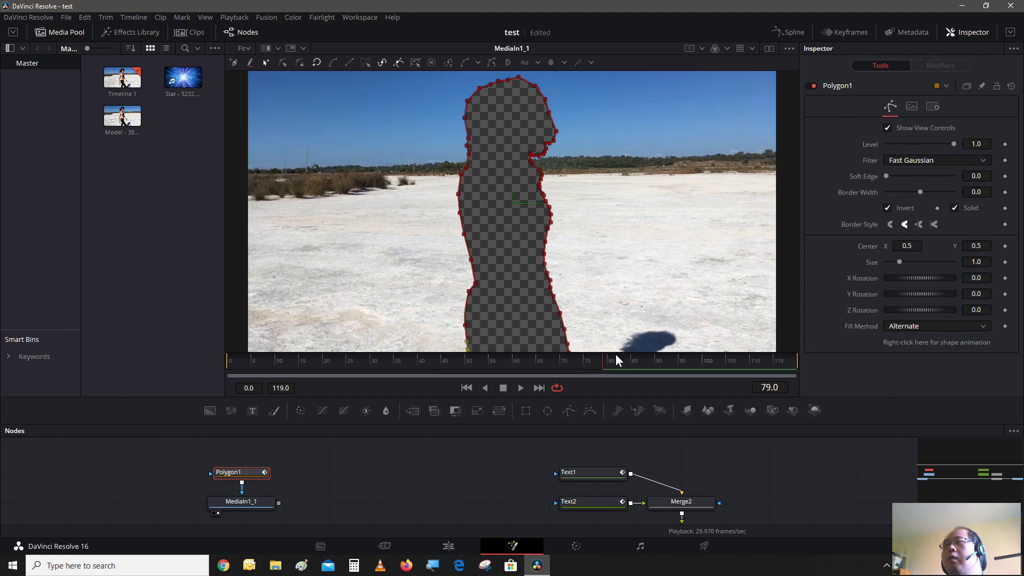
pyautogui.moveTo(616, 351); pyautogui.dragTo(669, 215)
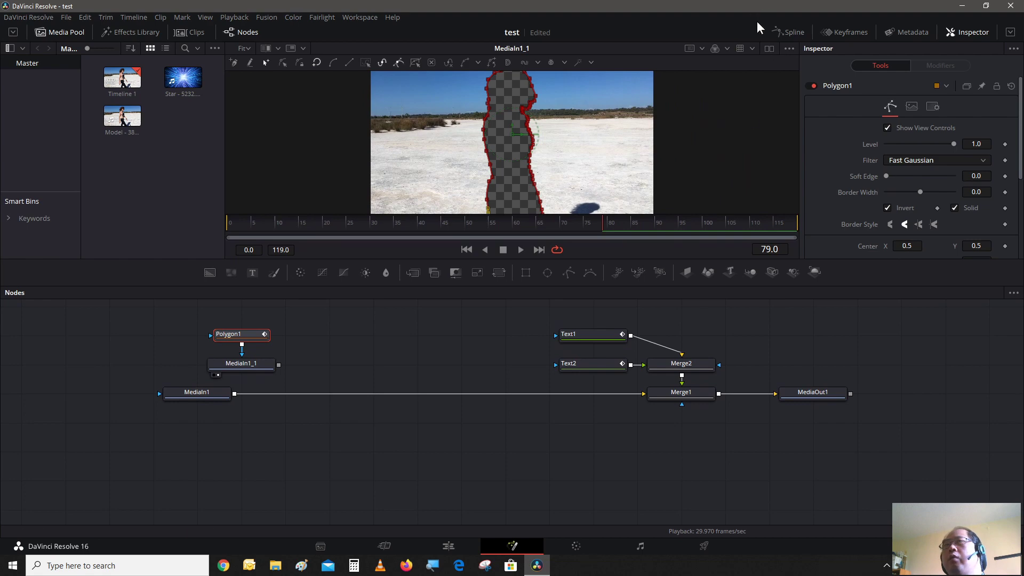
pyautogui.click(769, 50)
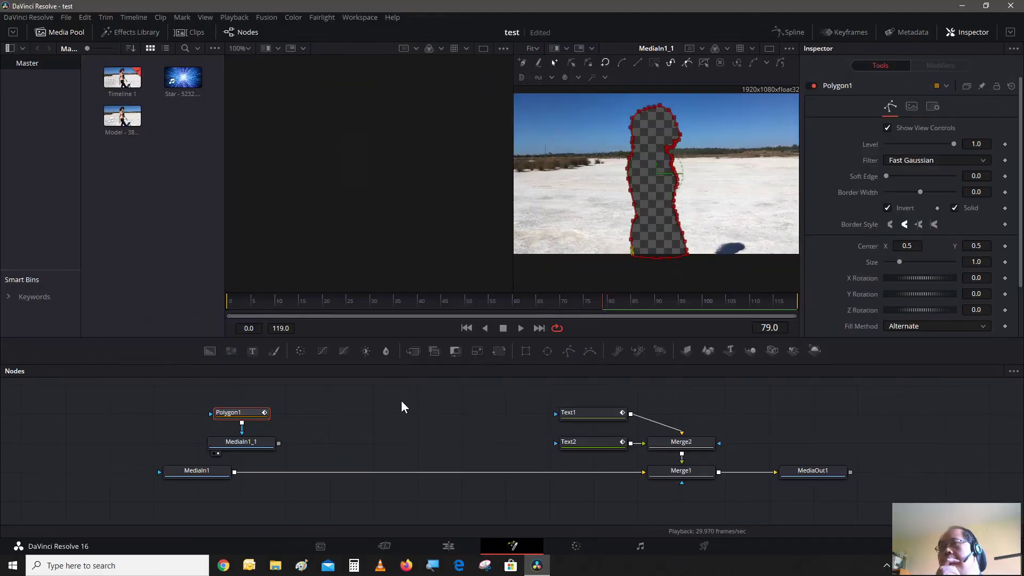
# Uncheck Invert on Polygon1 and set Border Width -0.013 and Soft Edge 0.0094
pyautogui.click(886, 207)
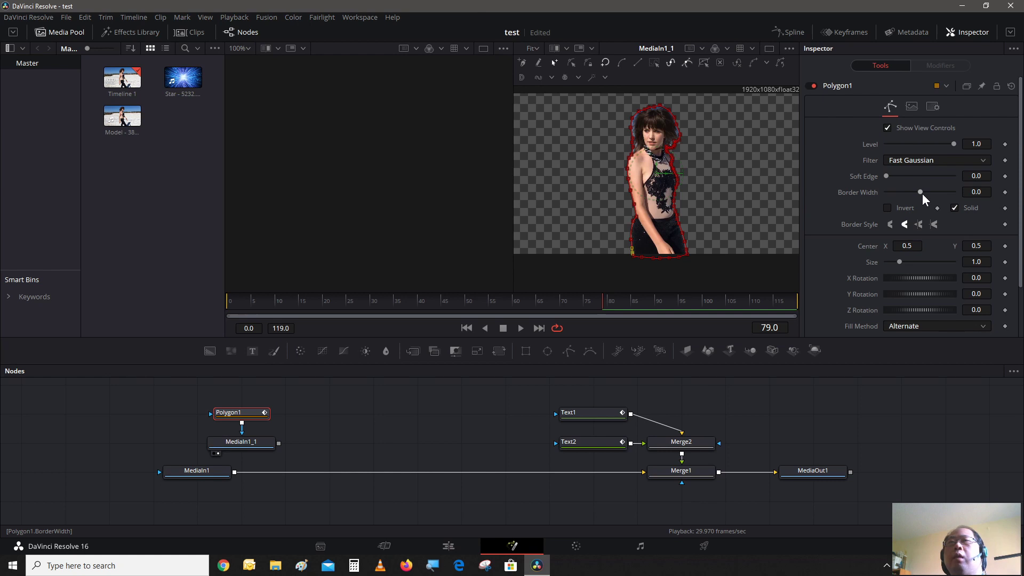
pyautogui.moveTo(922, 194); pyautogui.dragTo(920, 206)
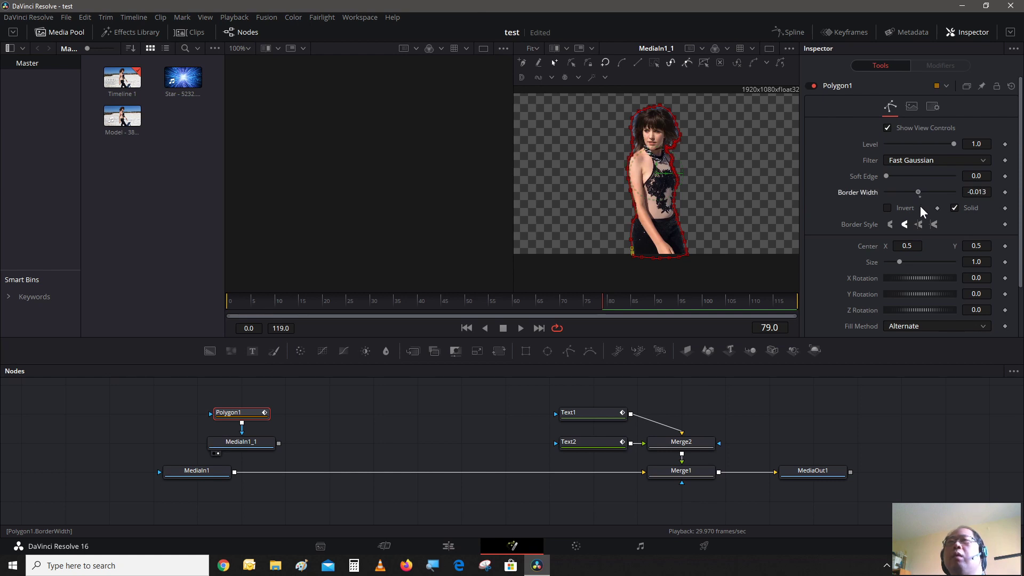
pyautogui.click(891, 179)
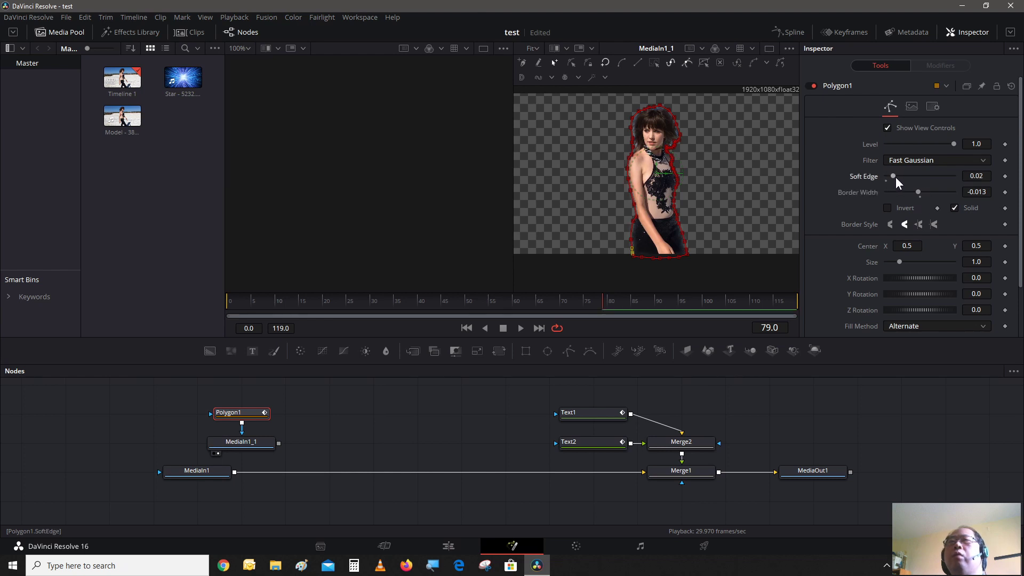
pyautogui.moveTo(893, 177); pyautogui.dragTo(889, 181)
pyautogui.moveTo(889, 186); pyautogui.dragTo(889, 187)
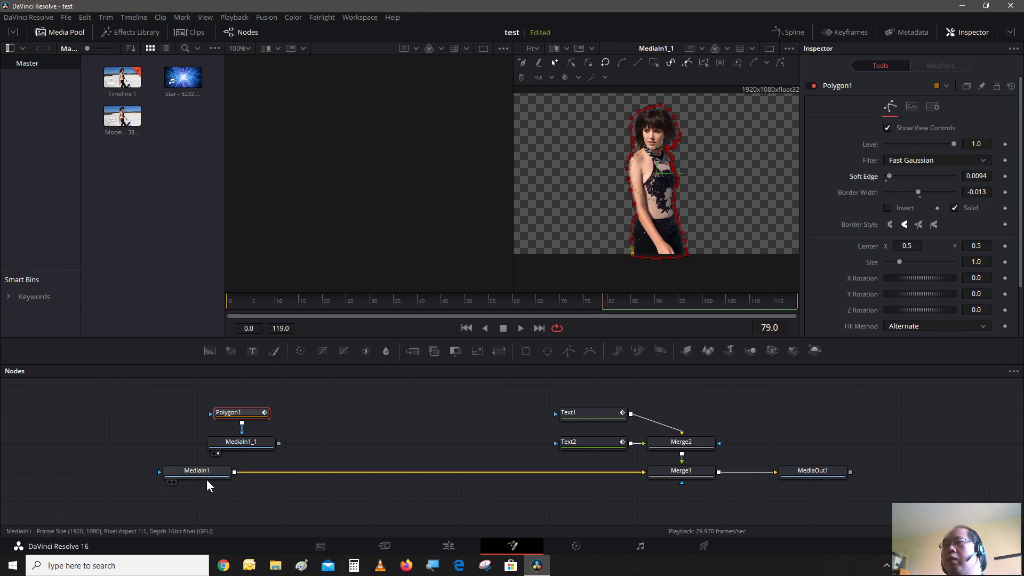
pyautogui.moveTo(209, 475); pyautogui.dragTo(165, 474)
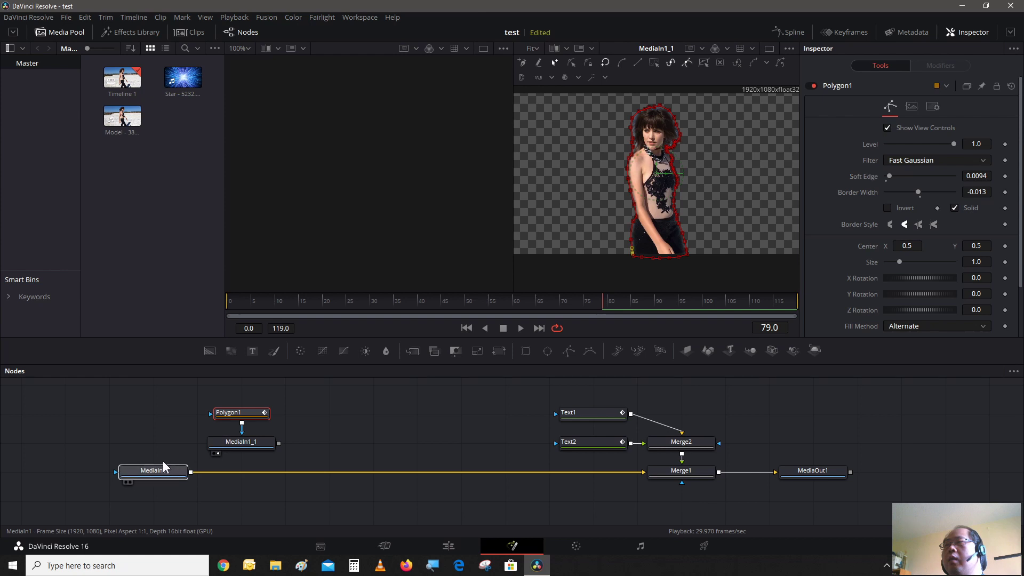
# Bring the Star clip into the node graph as MediaIn2 and rearrange Polygon1 and MediaIn1_1
pyautogui.moveTo(318, 459); pyautogui.dragTo(225, 392)
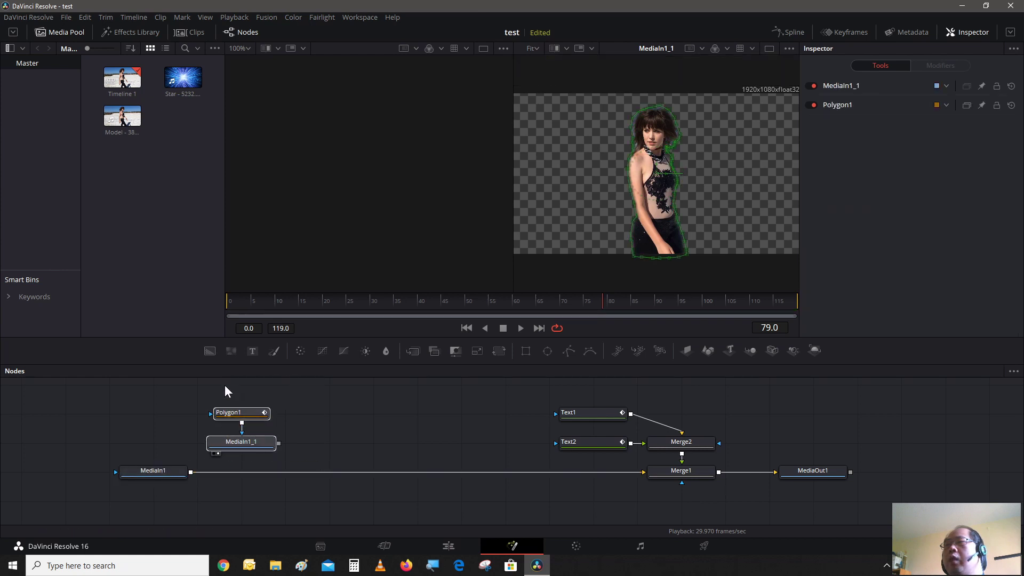
pyautogui.moveTo(258, 447); pyautogui.dragTo(346, 447)
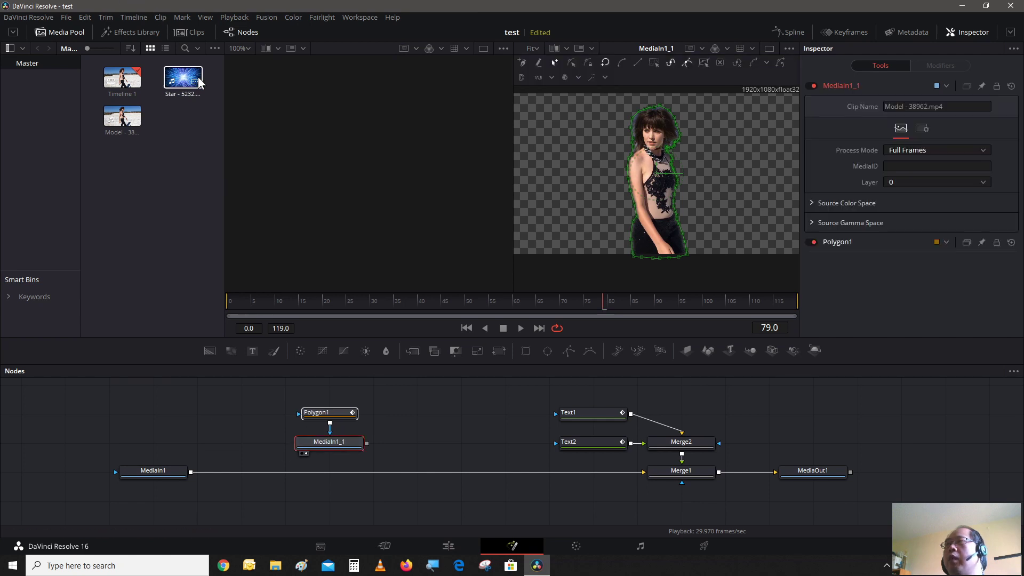
pyautogui.moveTo(183, 78); pyautogui.dragTo(206, 441)
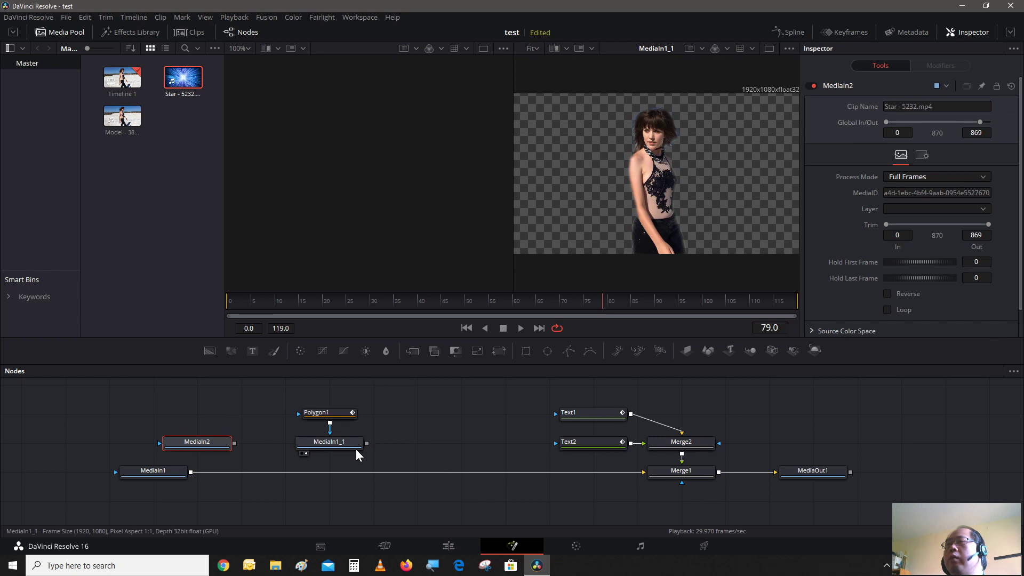
pyautogui.moveTo(356, 455); pyautogui.dragTo(325, 411)
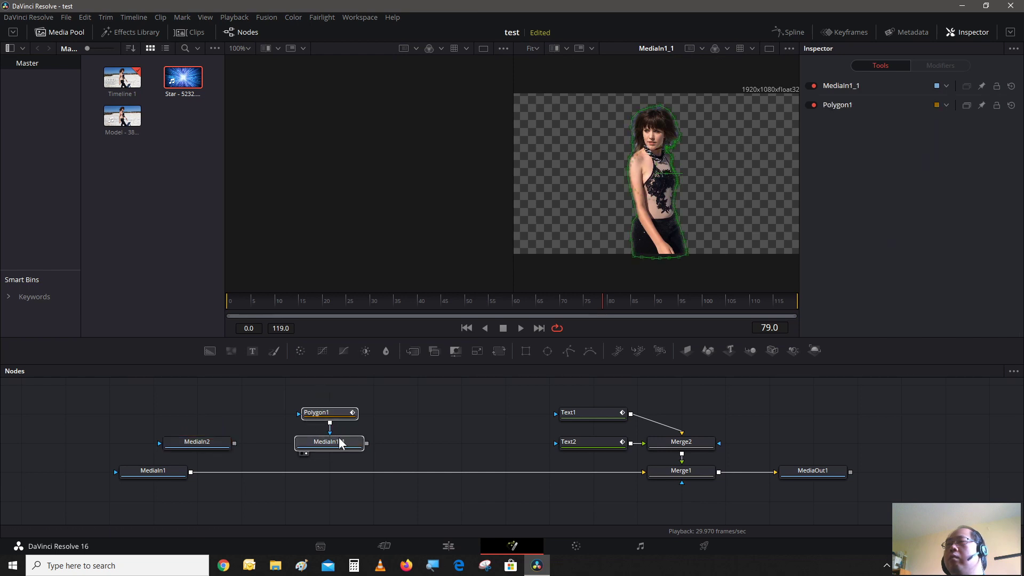
pyautogui.moveTo(343, 447); pyautogui.dragTo(348, 417)
# Add Merge3 with MediaIn1_1 as foreground and MediaIn2 as background, and view it
pyautogui.click(347, 418)
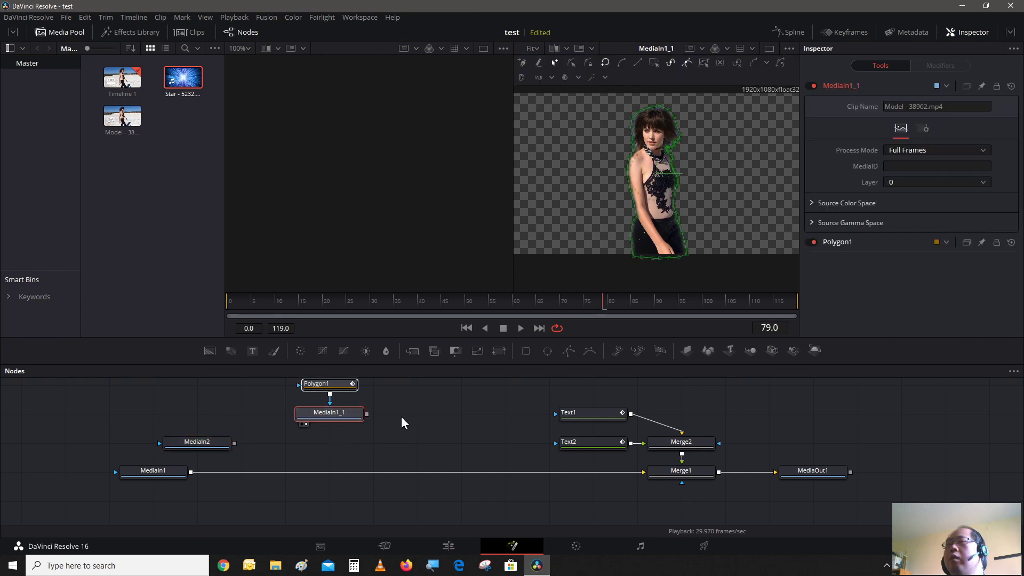
pyautogui.click(420, 355)
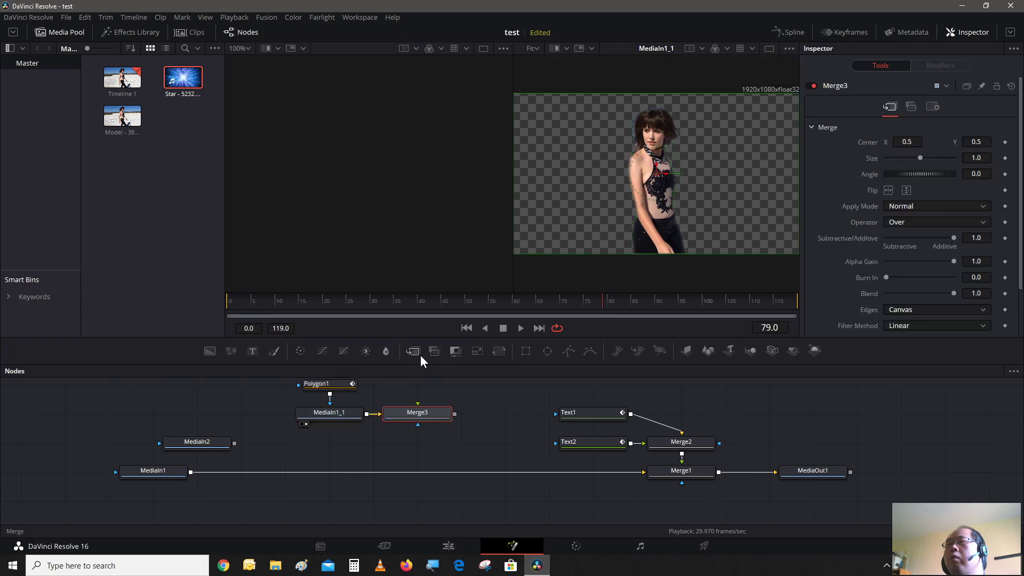
pyautogui.moveTo(408, 418); pyautogui.dragTo(299, 437)
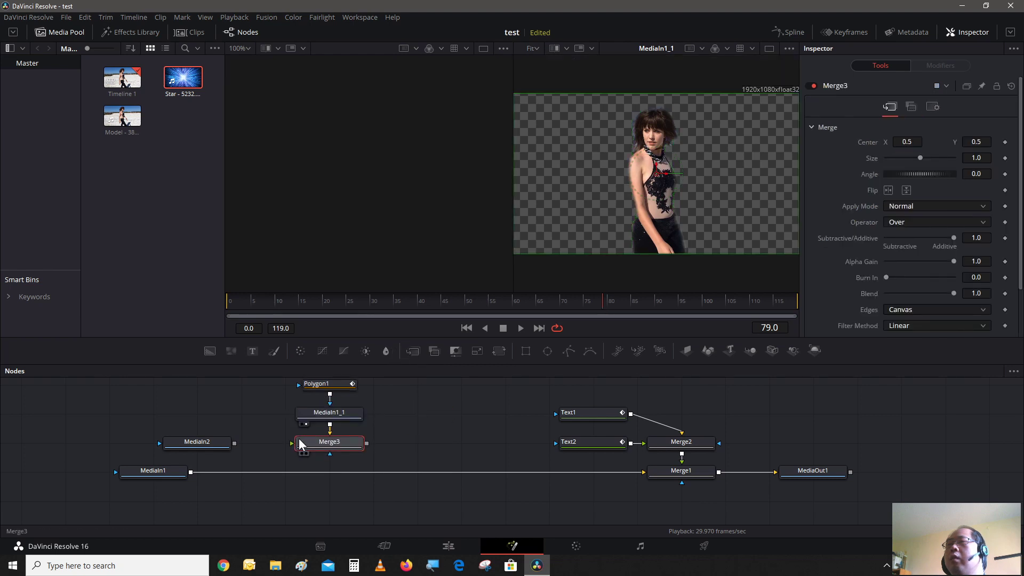
pyautogui.click(328, 427)
pyautogui.moveTo(327, 427); pyautogui.dragTo(294, 444)
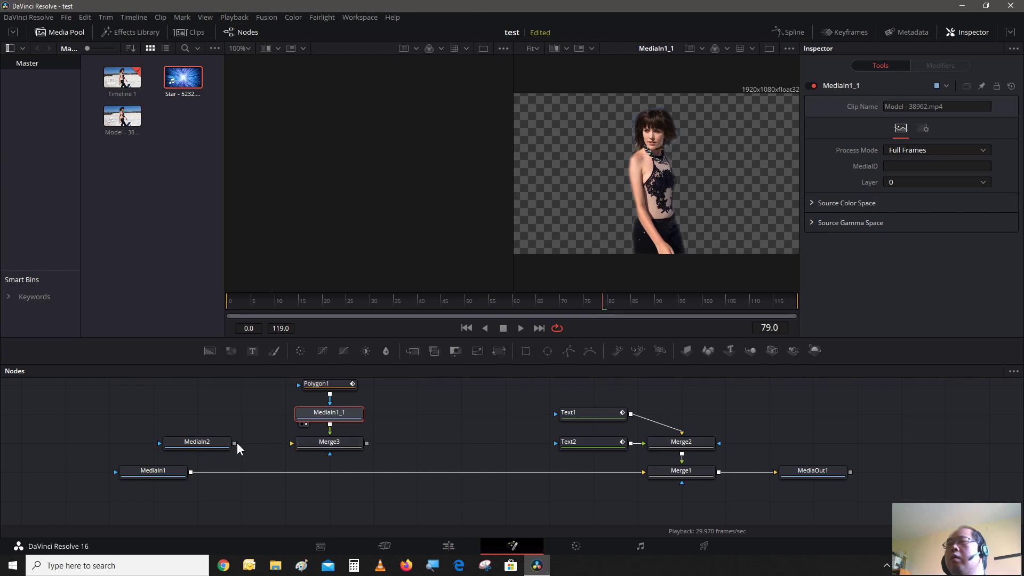
pyautogui.moveTo(237, 442); pyautogui.dragTo(255, 441)
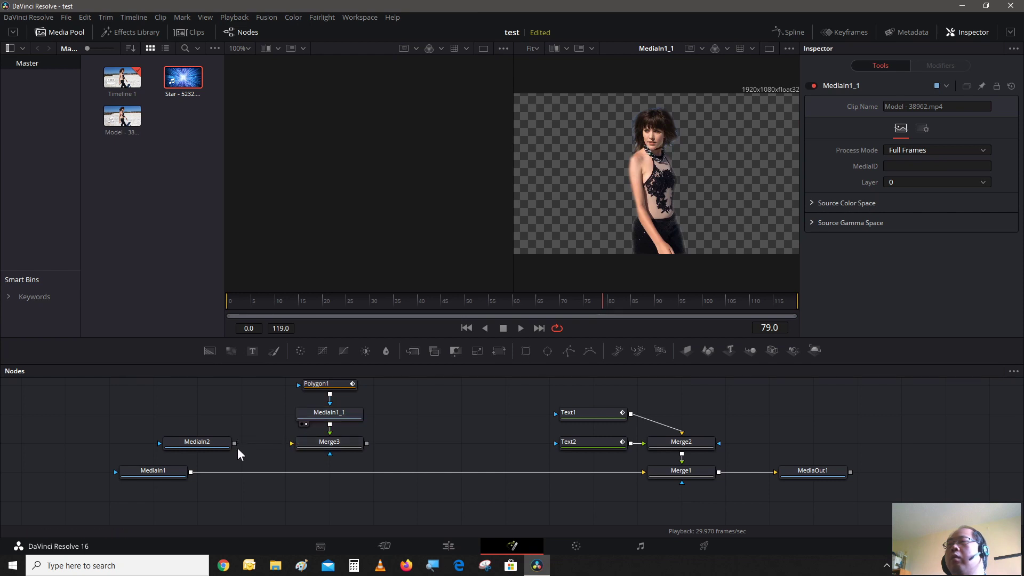
pyautogui.moveTo(235, 445); pyautogui.dragTo(308, 449)
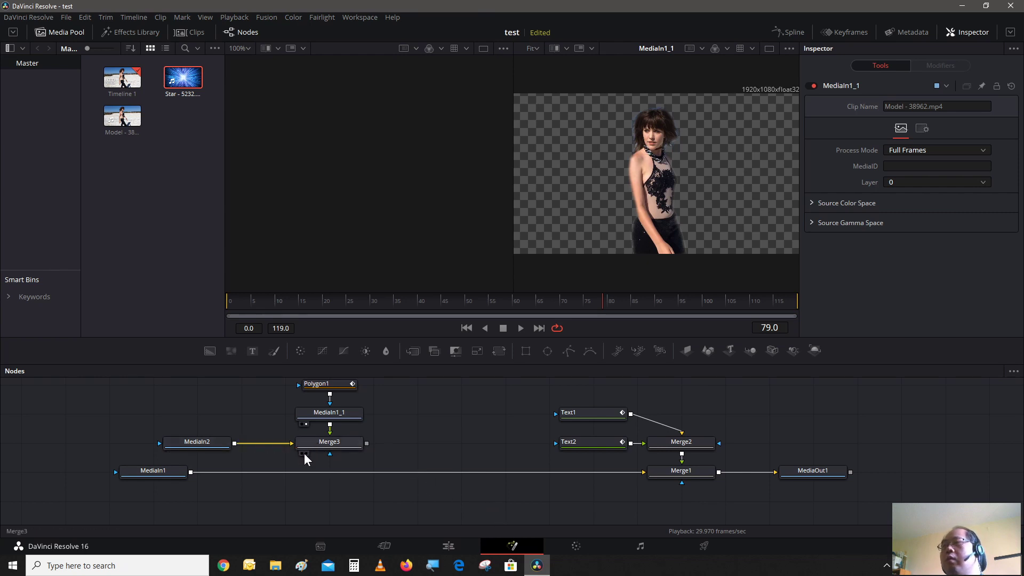
pyautogui.click(306, 454)
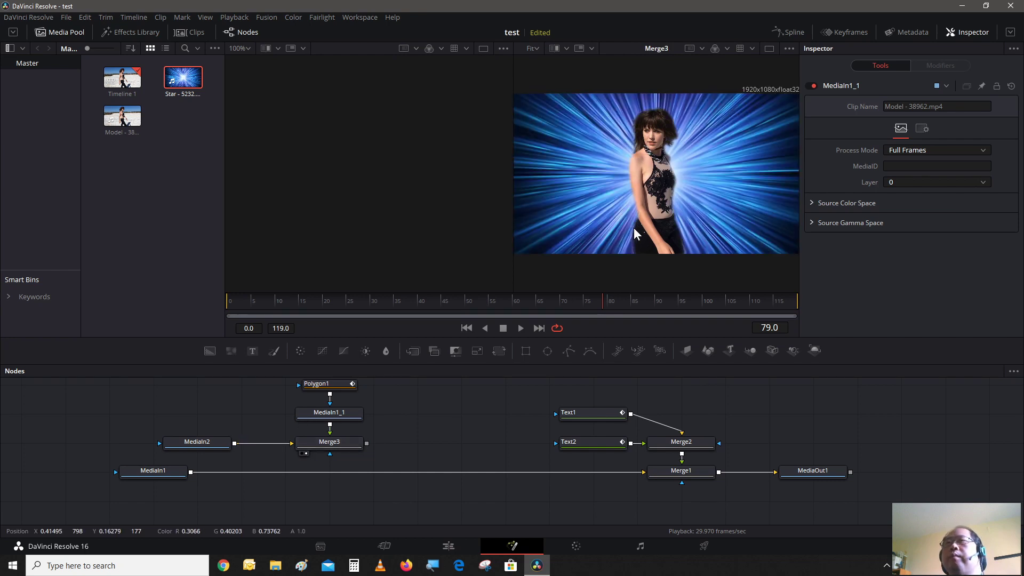
# Lower Polygon1's Soft Edge to about 0.0016 for a crisper model outline
pyautogui.click(325, 382)
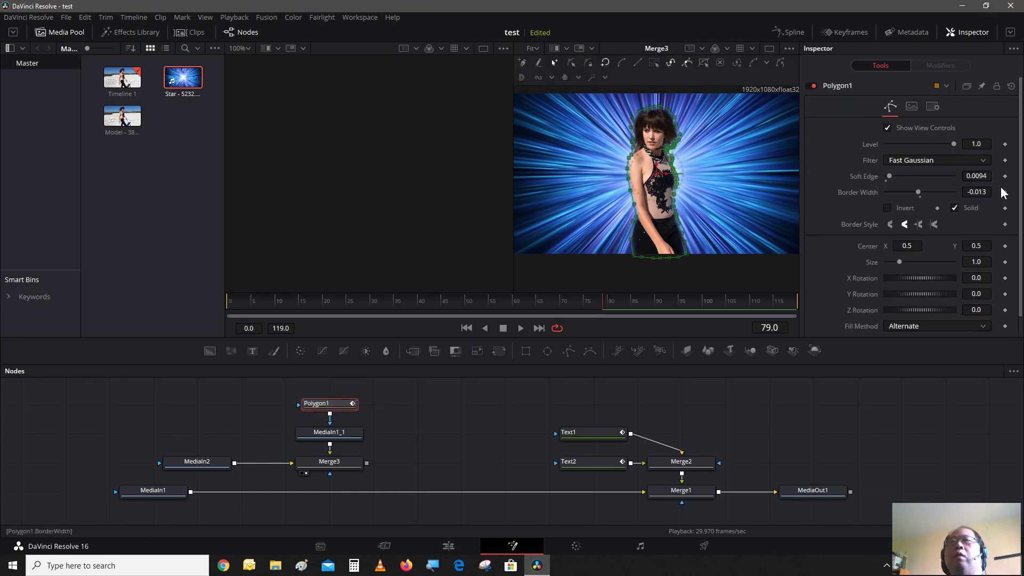
pyautogui.moveTo(975, 176); pyautogui.dragTo(970, 176)
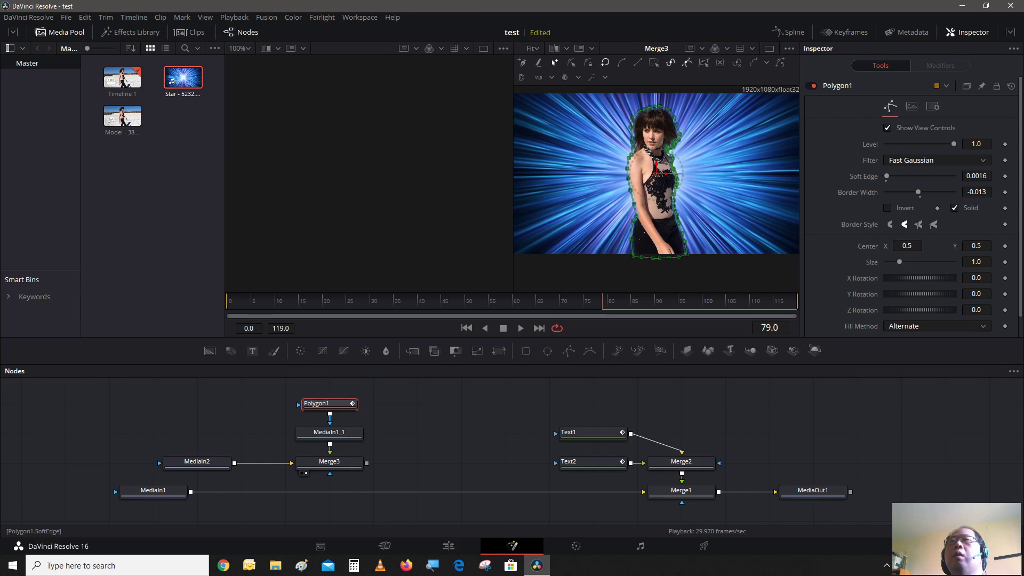
pyautogui.click(327, 461)
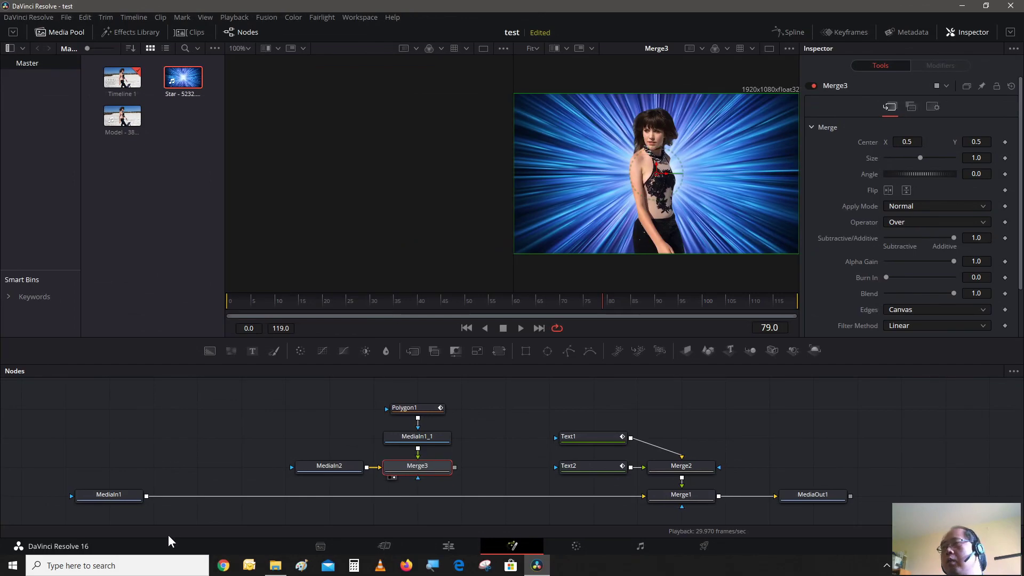
pyautogui.click(133, 495)
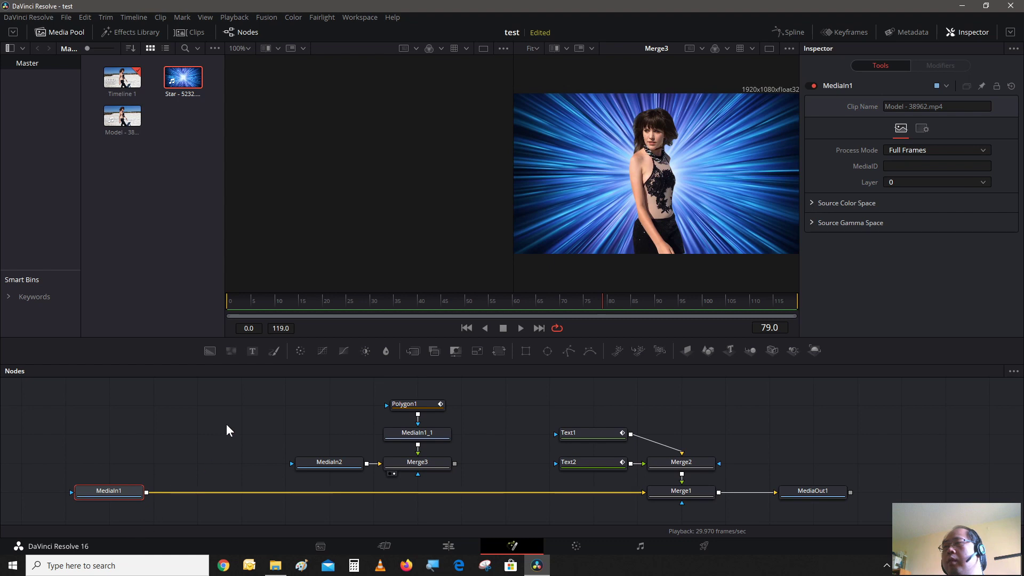
# Add Merge4 after MediaIn1 and connect a new Background1 node as its foreground
pyautogui.click(413, 351)
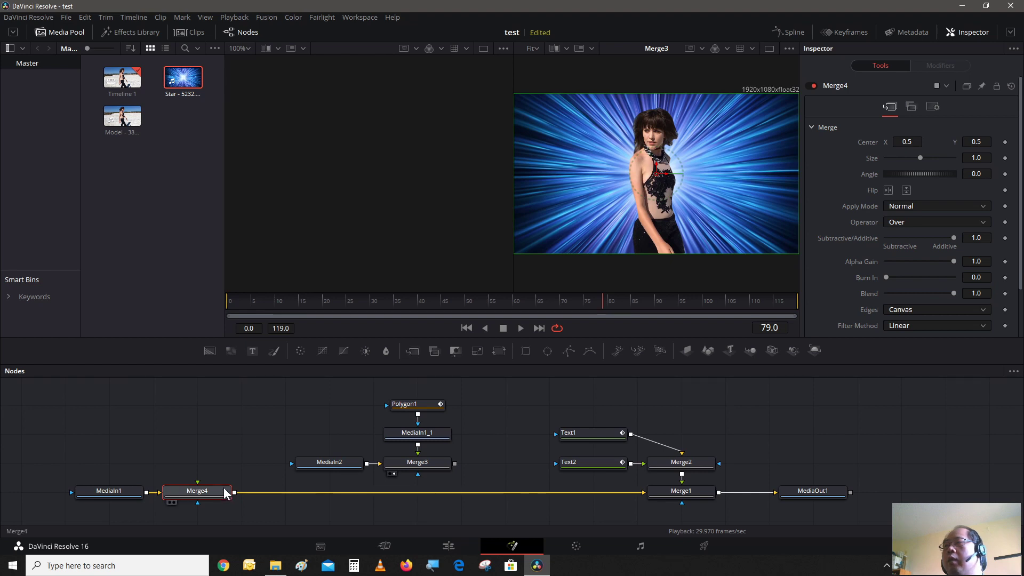
pyautogui.click(219, 413)
pyautogui.scroll(-1, 219, 414)
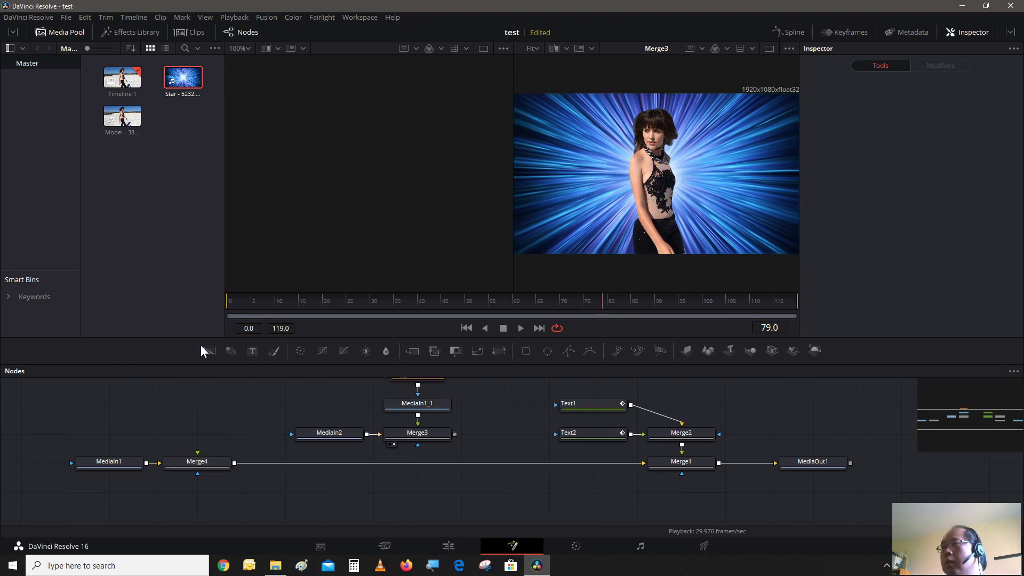
pyautogui.moveTo(201, 344); pyautogui.dragTo(203, 433)
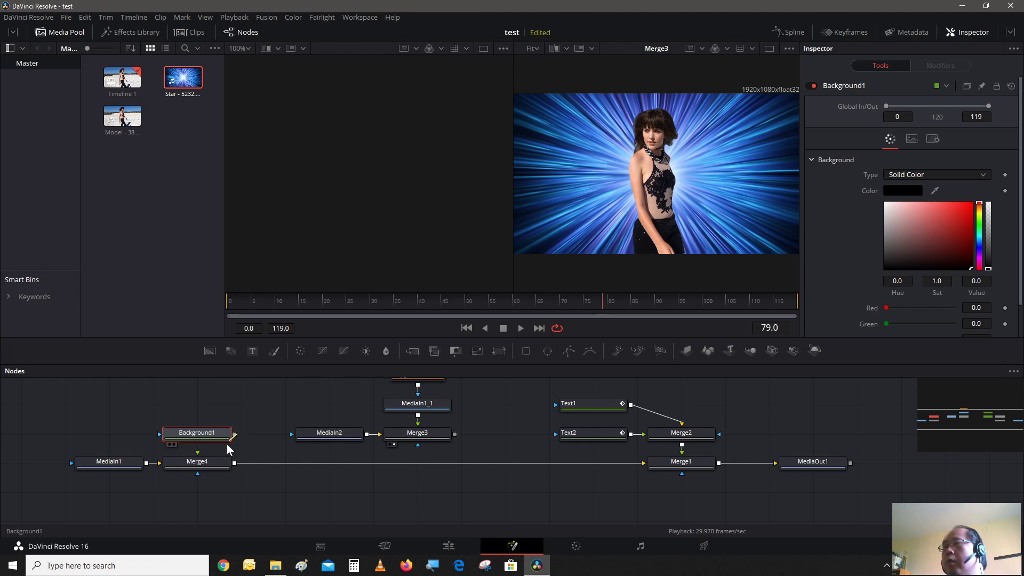
pyautogui.moveTo(226, 444); pyautogui.dragTo(197, 464)
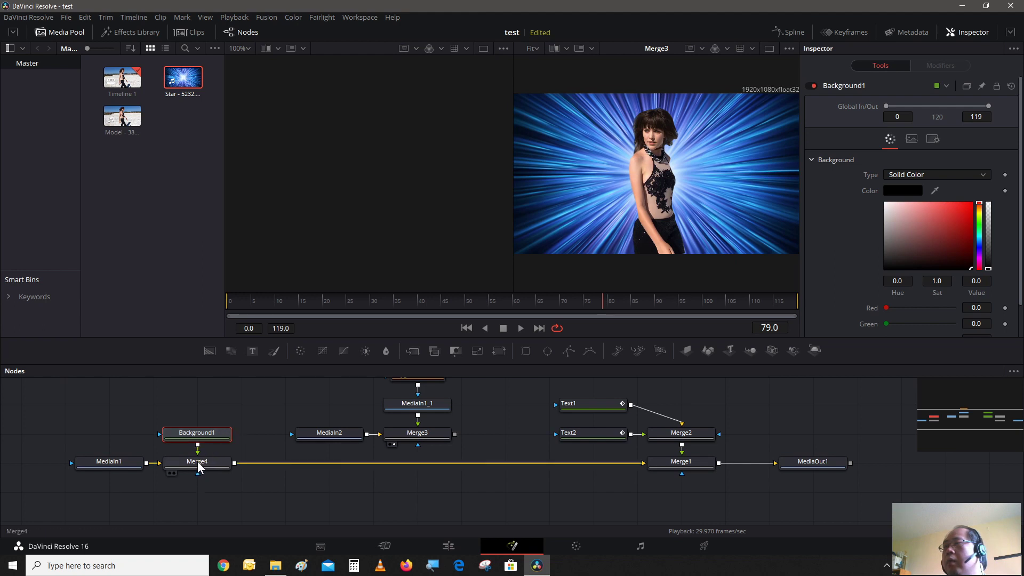
pyautogui.click(173, 472)
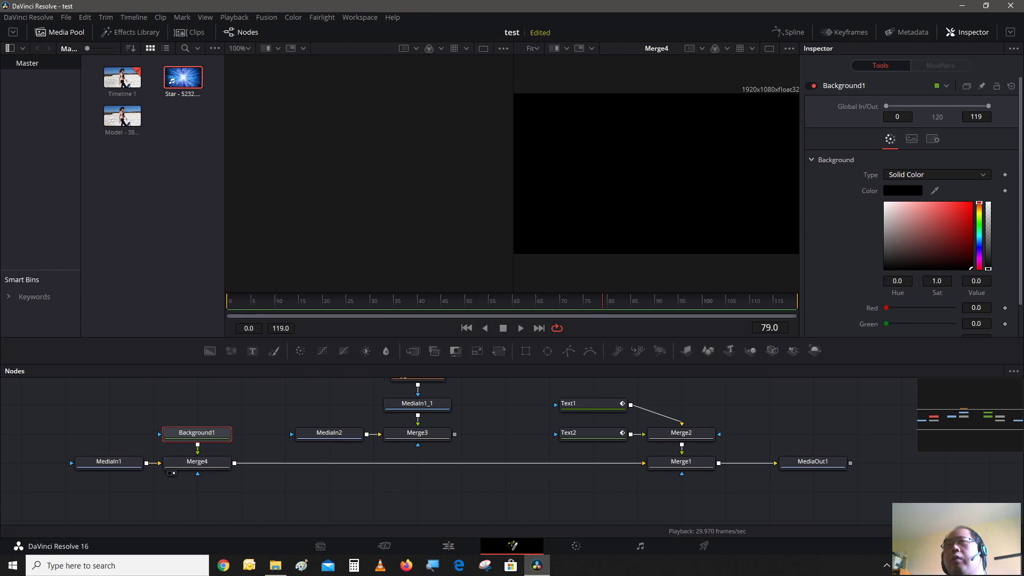
# Colour Background1 bright magenta at about 0.39 alpha, then add Merge5 after Merge4
pyautogui.click(963, 241)
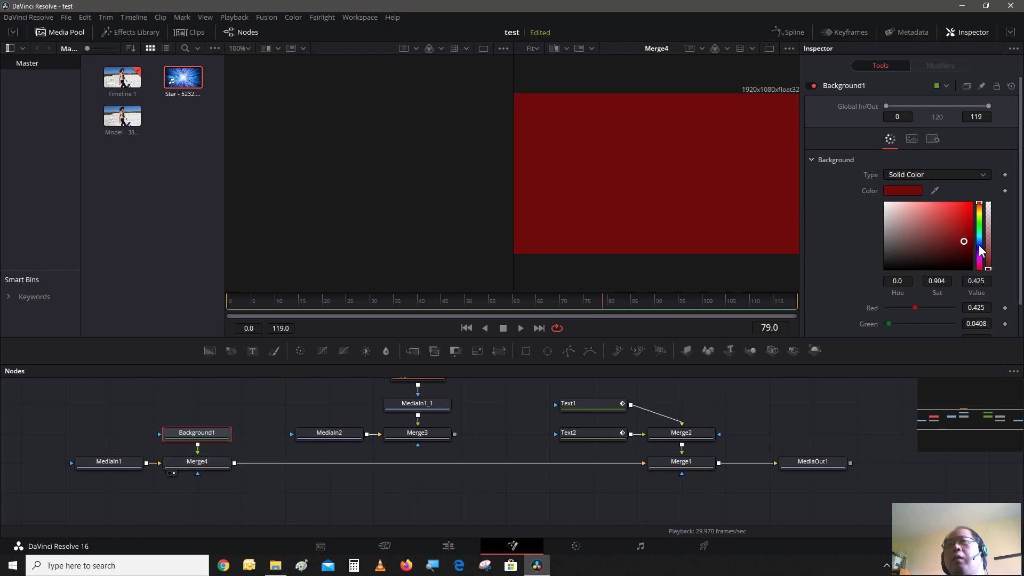
pyautogui.moveTo(978, 270); pyautogui.dragTo(980, 265)
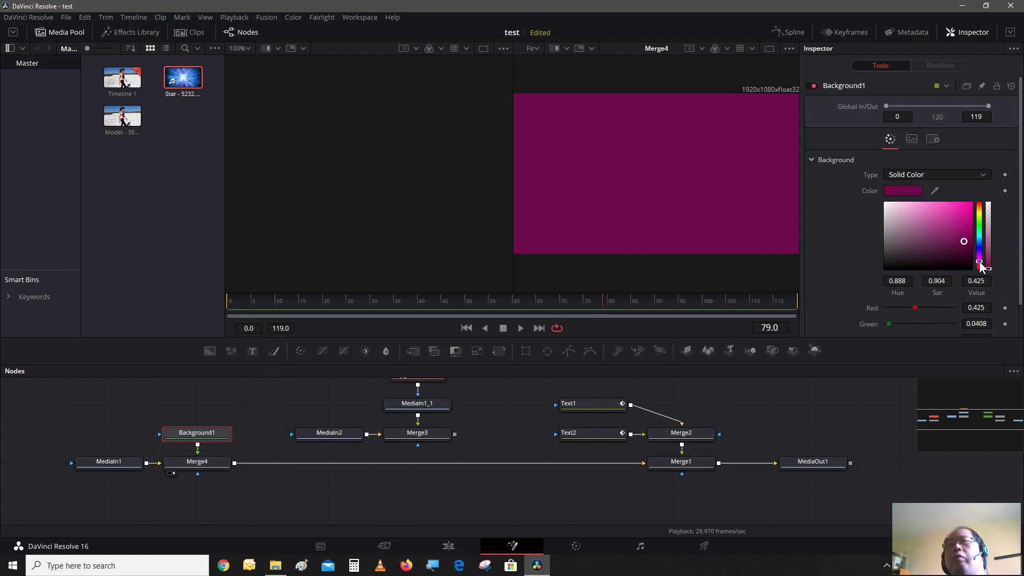
pyautogui.moveTo(965, 213); pyautogui.dragTo(970, 204)
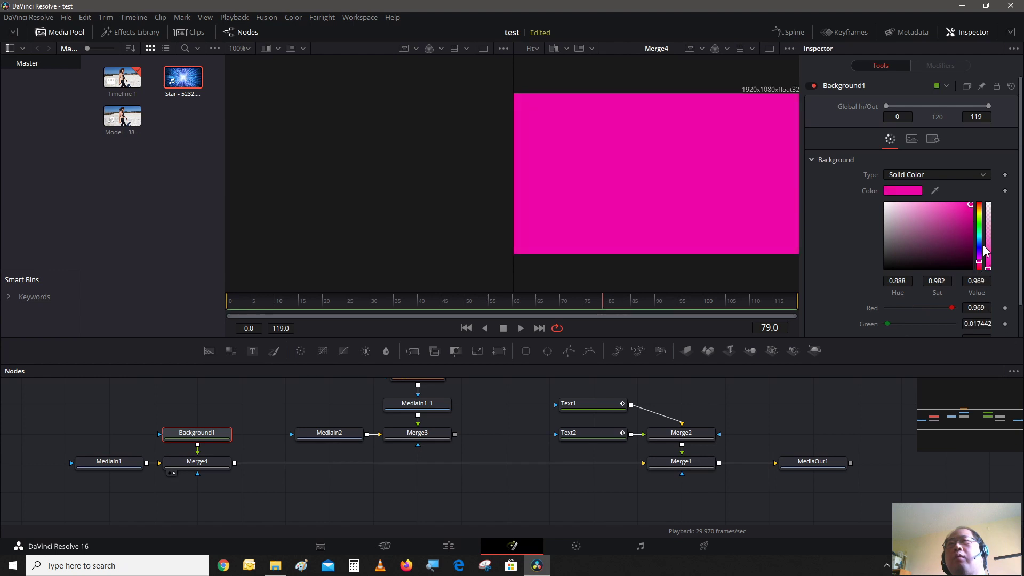
pyautogui.scroll(-2, 1005, 264)
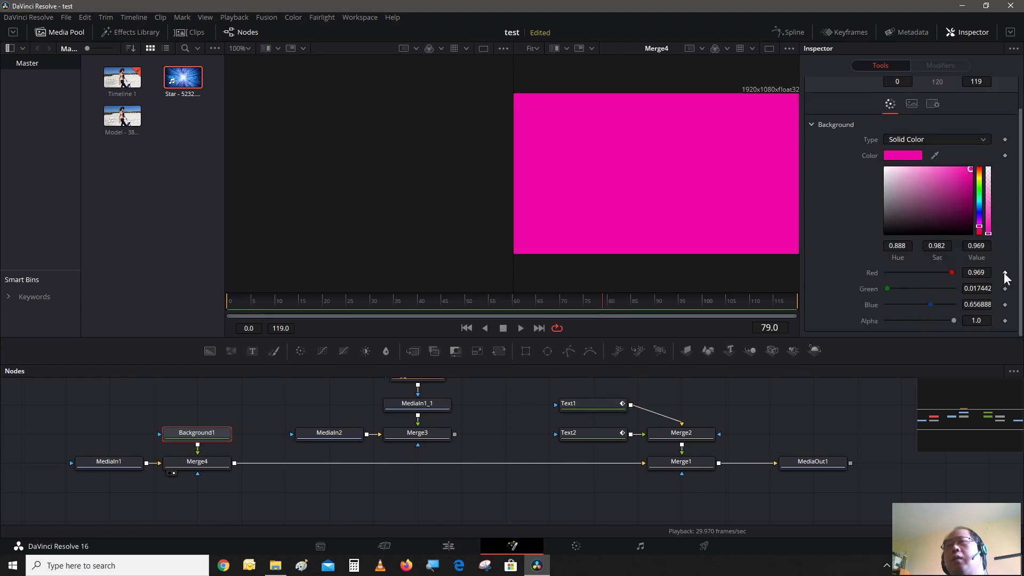
pyautogui.moveTo(952, 320); pyautogui.dragTo(909, 334)
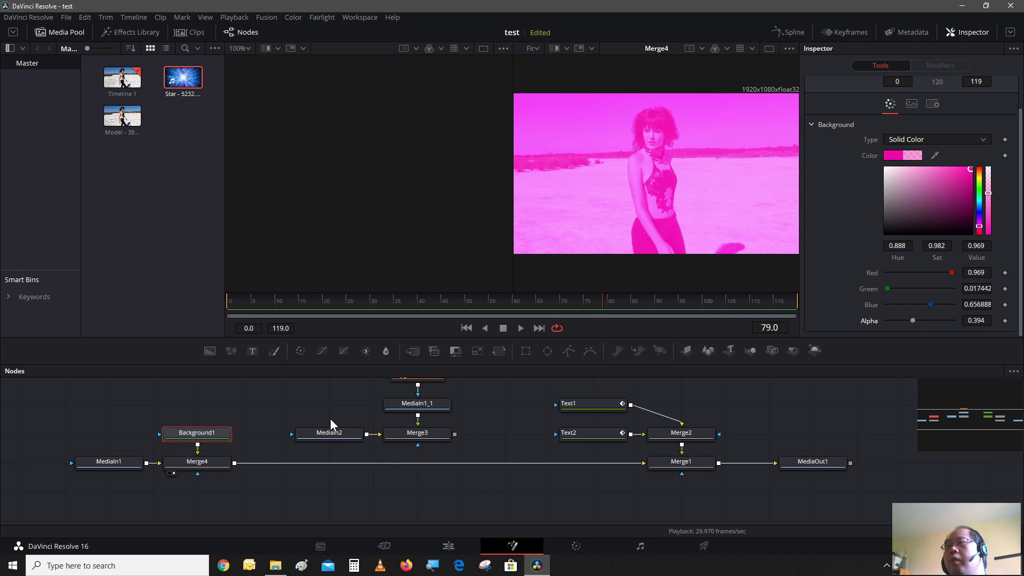
pyautogui.click(223, 463)
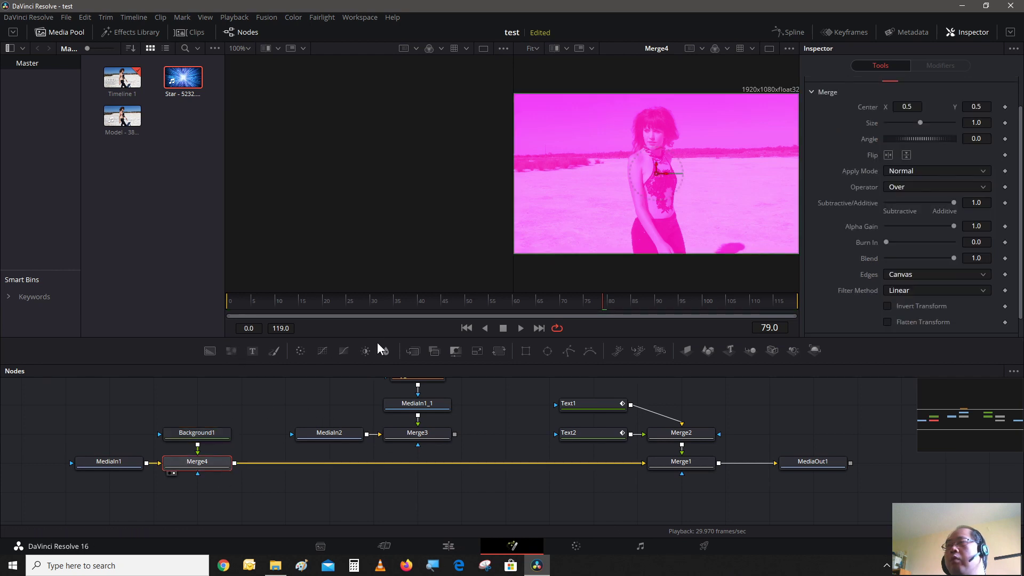
pyautogui.click(406, 346)
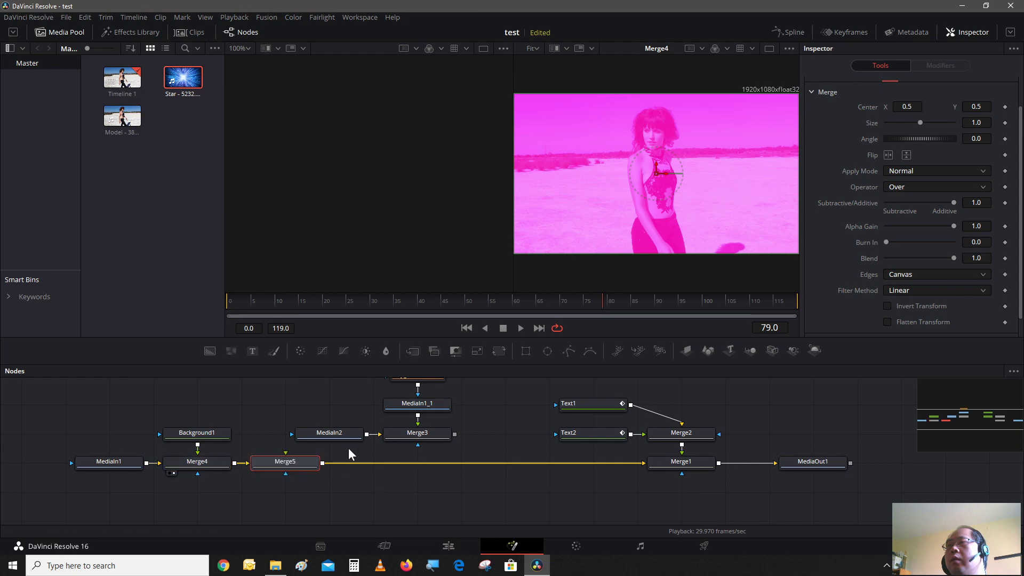
# Connect the MediaIn2 star clip into Merge5 with Alpha Gain 0.236
pyautogui.moveTo(378, 435); pyautogui.dragTo(282, 463)
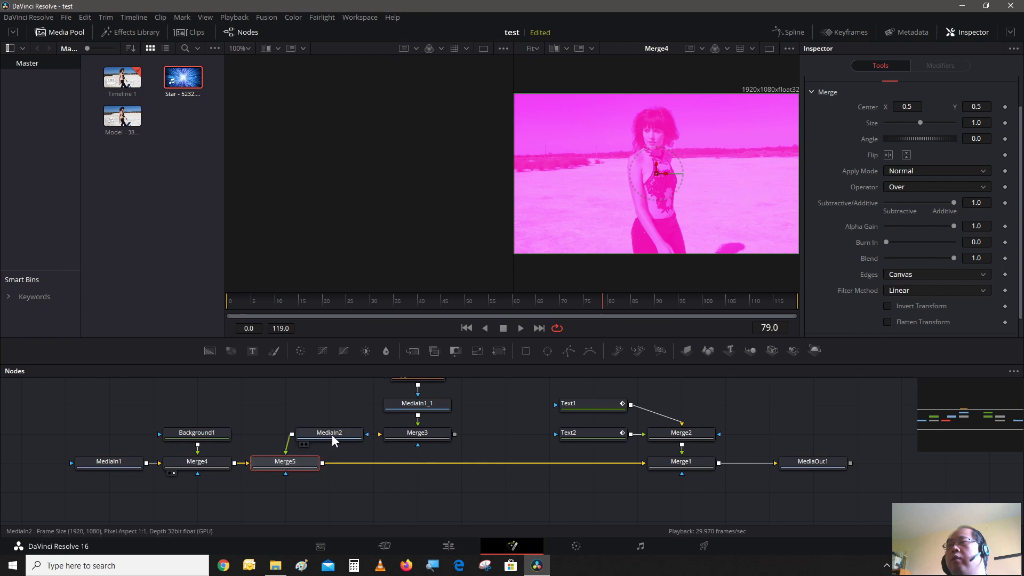
pyautogui.moveTo(332, 434); pyautogui.dragTo(288, 433)
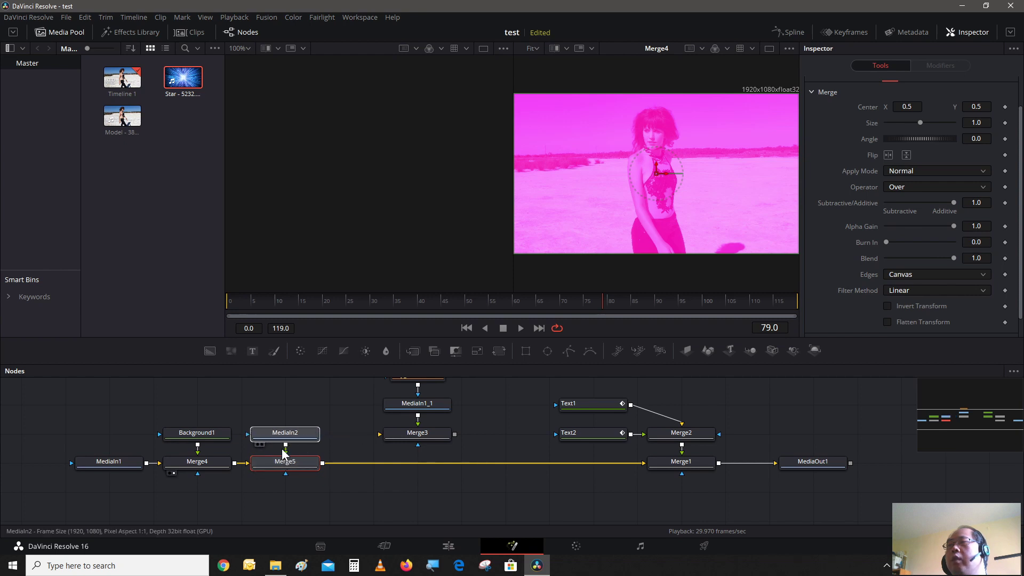
pyautogui.click(262, 472)
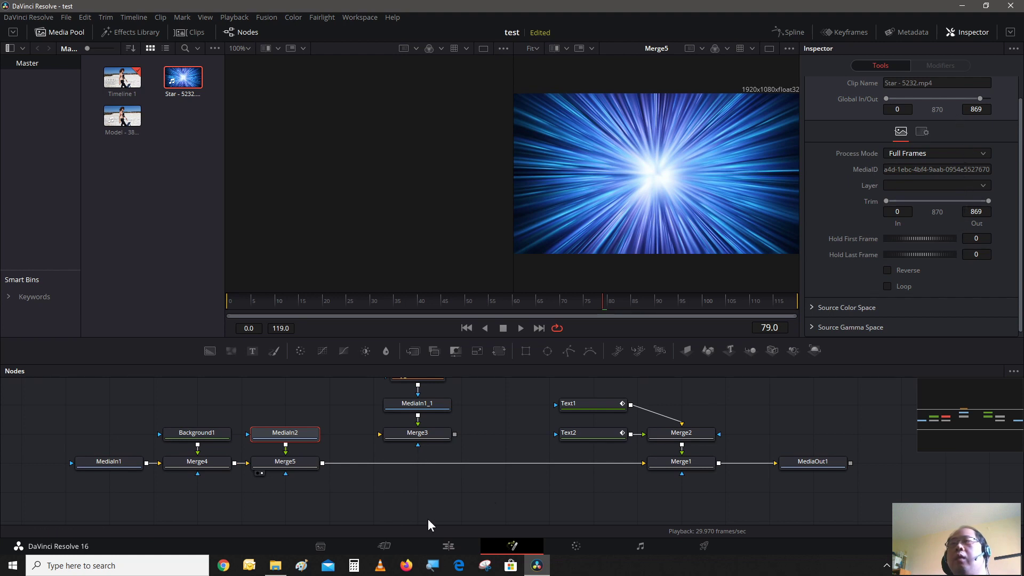
pyautogui.click(279, 462)
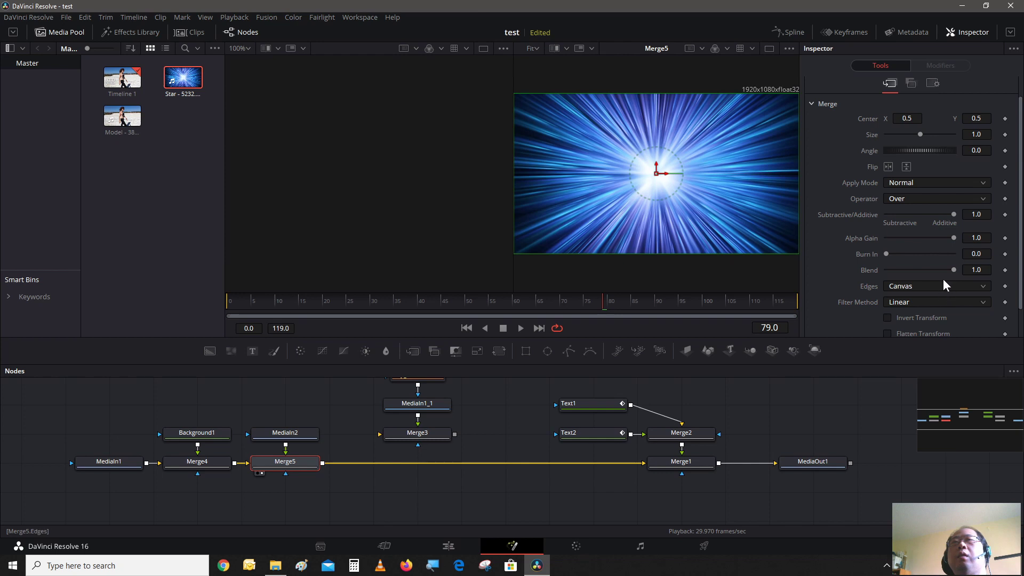
pyautogui.moveTo(951, 238); pyautogui.dragTo(895, 275)
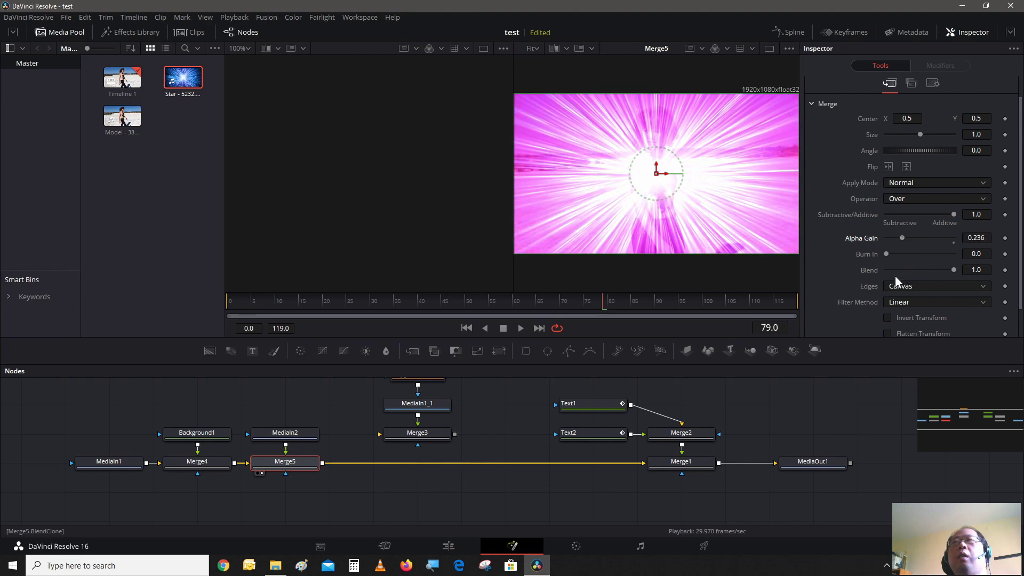
pyautogui.click(735, 494)
# Wire Merge5 into Merge3's background and Merge3 into Merge1, then preview MediaOut1
pyautogui.moveTo(609, 463); pyautogui.dragTo(379, 436)
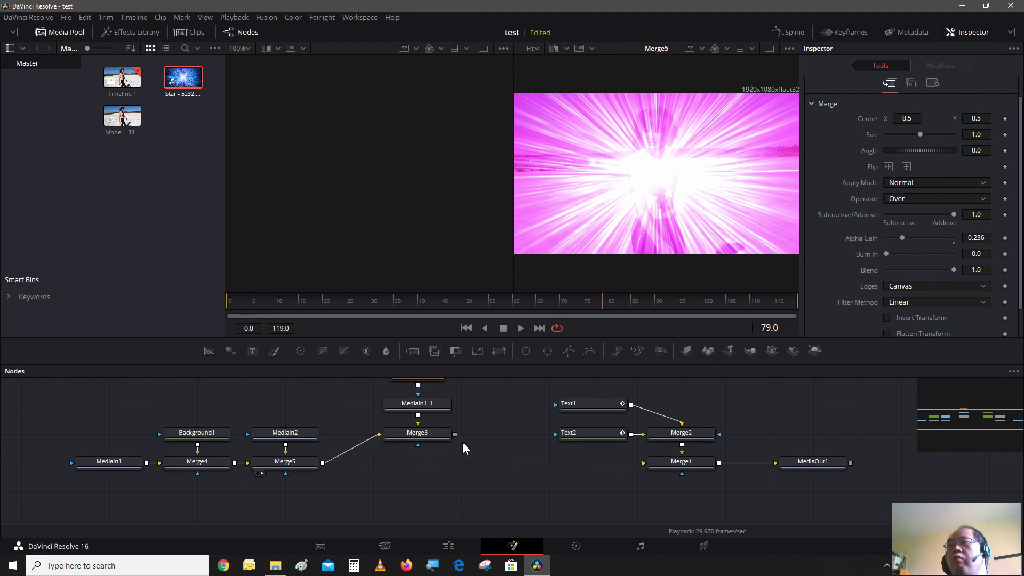
pyautogui.moveTo(455, 435); pyautogui.dragTo(655, 465)
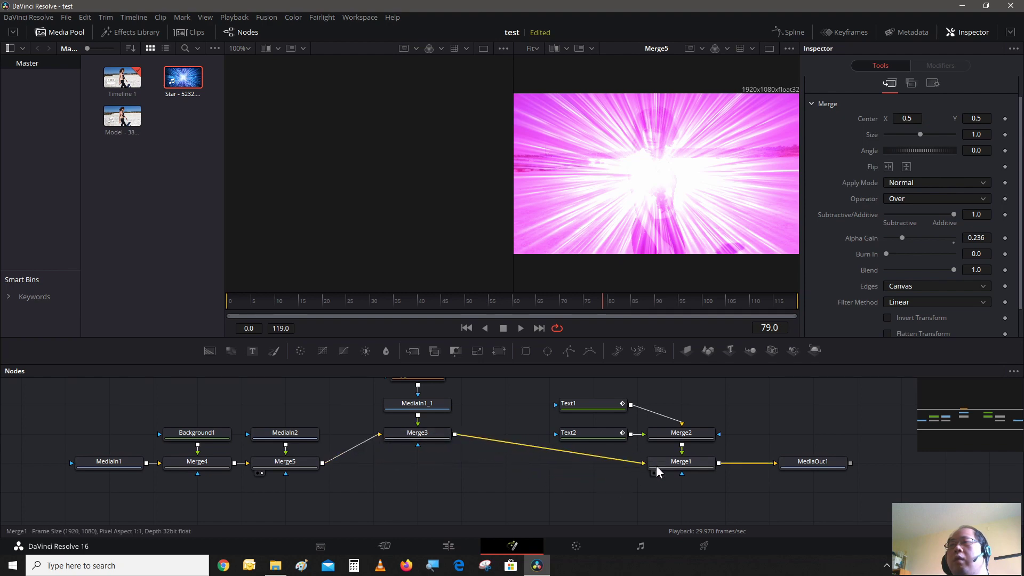
pyautogui.click(658, 474)
pyautogui.click(656, 473)
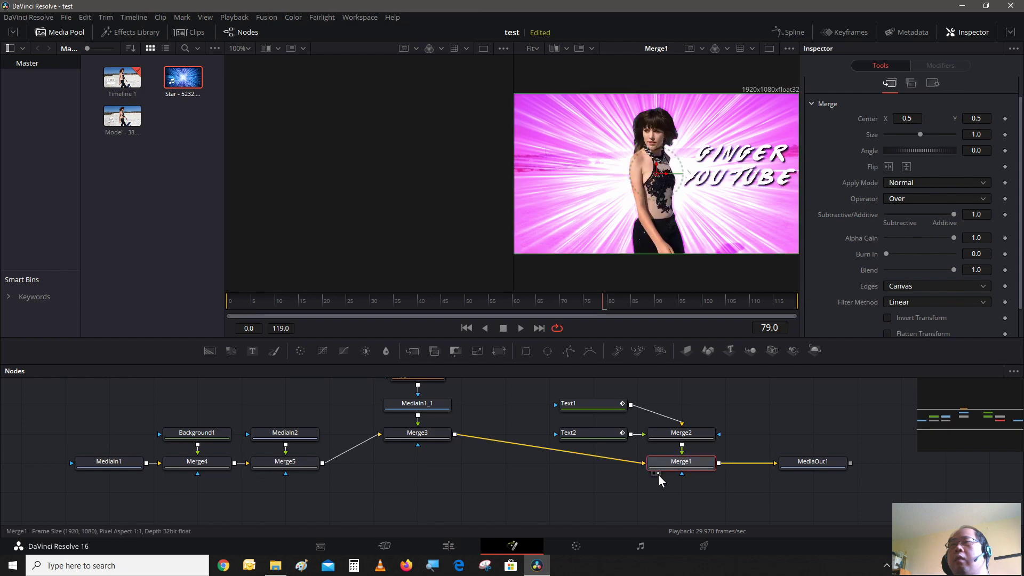
pyautogui.scroll(3, 445, 434)
pyautogui.moveTo(445, 434); pyautogui.dragTo(447, 464)
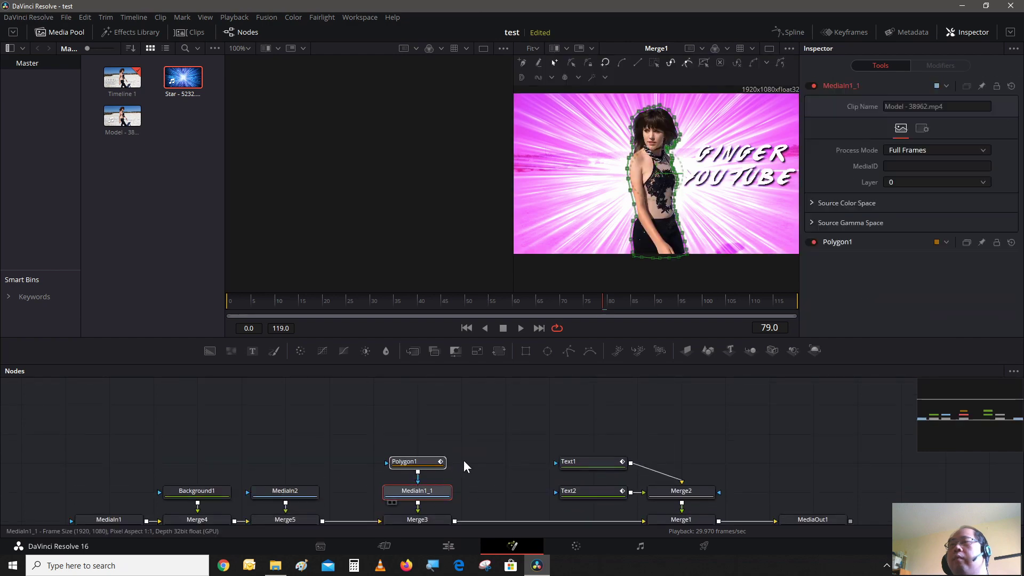
pyautogui.scroll(-3, 463, 459)
pyautogui.click(693, 425)
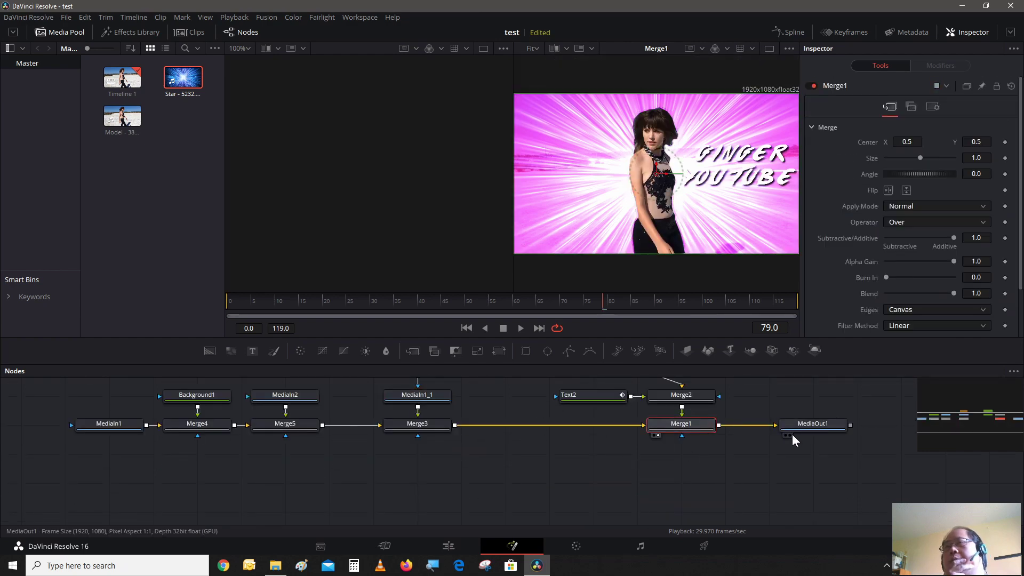
pyautogui.click(789, 436)
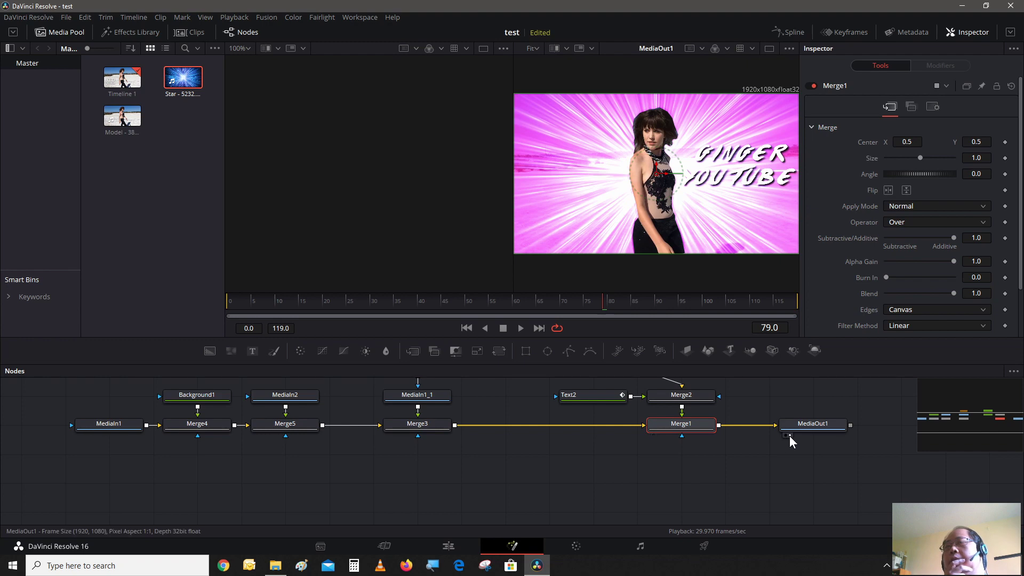
# Show the pink starburst composite with titles on the Edit timeline at 01:00:05:01
pyautogui.moveTo(790, 445); pyautogui.dragTo(766, 478)
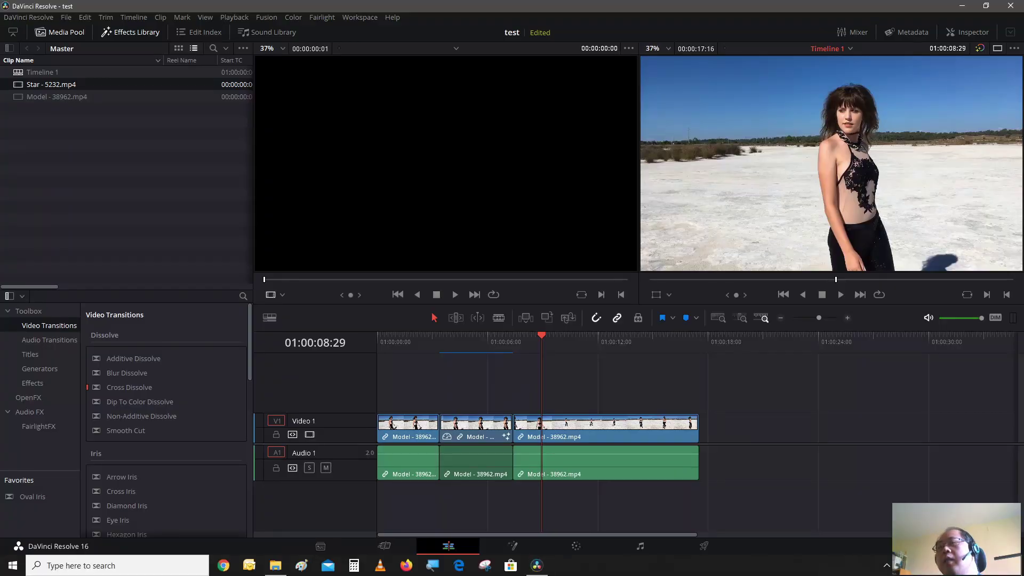
pyautogui.click(470, 339)
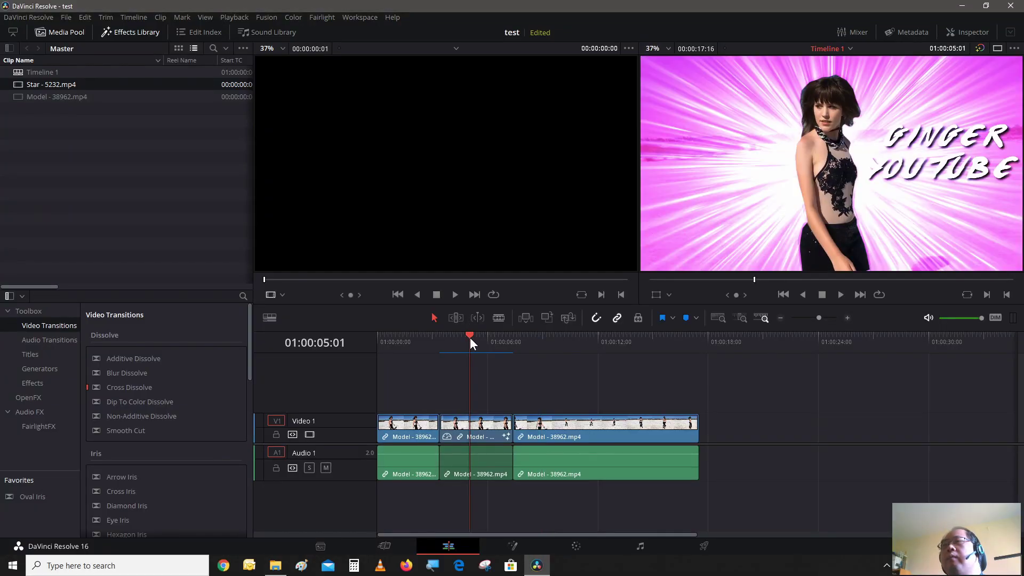